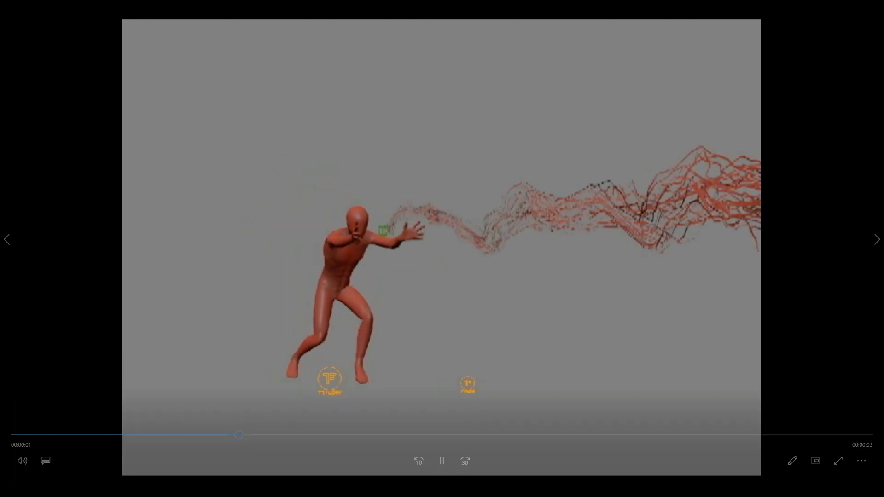
Pause the preview video of the finished particle effect and switch to the empty scene in 3ds Max
click(442, 460)
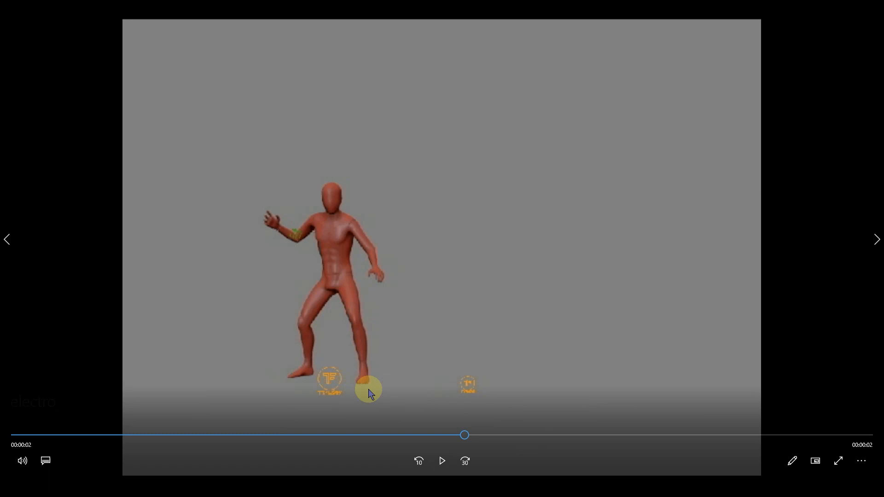
click(335, 447)
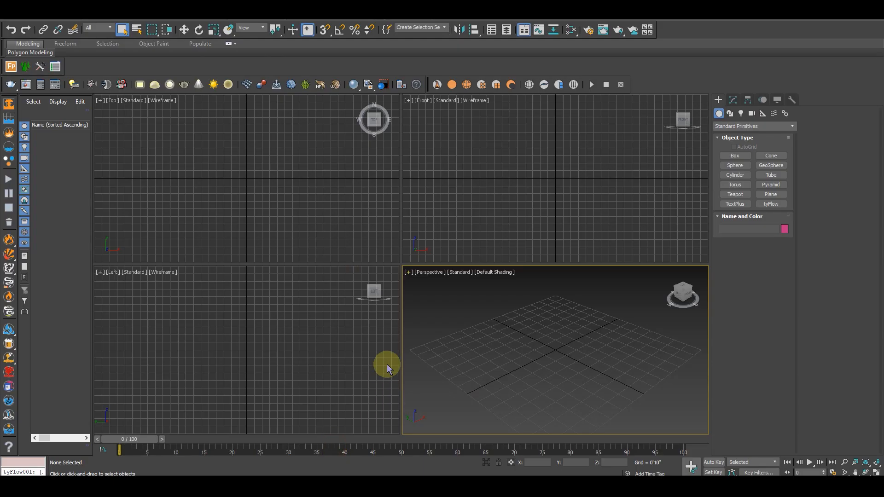
click(494, 225)
click(507, 333)
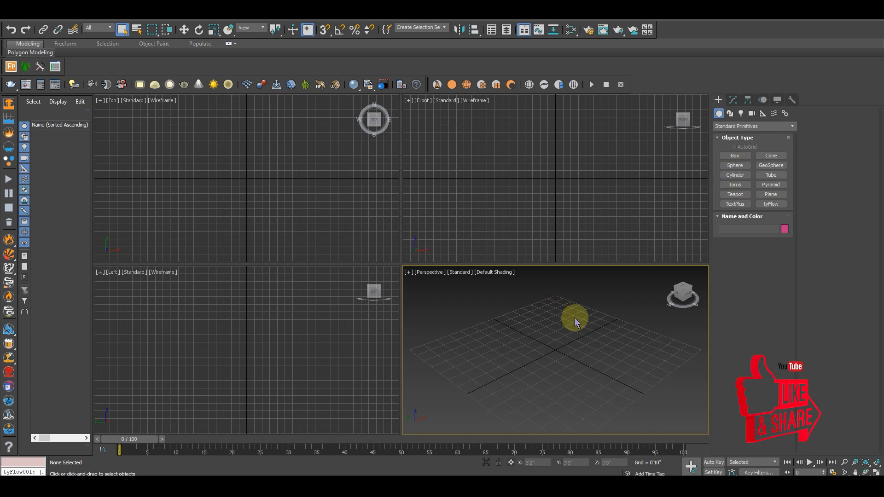
Create a sphere at the positive X end of the ground grid, in a maximized Perspective view
click(735, 167)
key(alt+w)
alt+middle_drag(533, 365, 477, 344)
alt+middle_drag(449, 296, 487, 332)
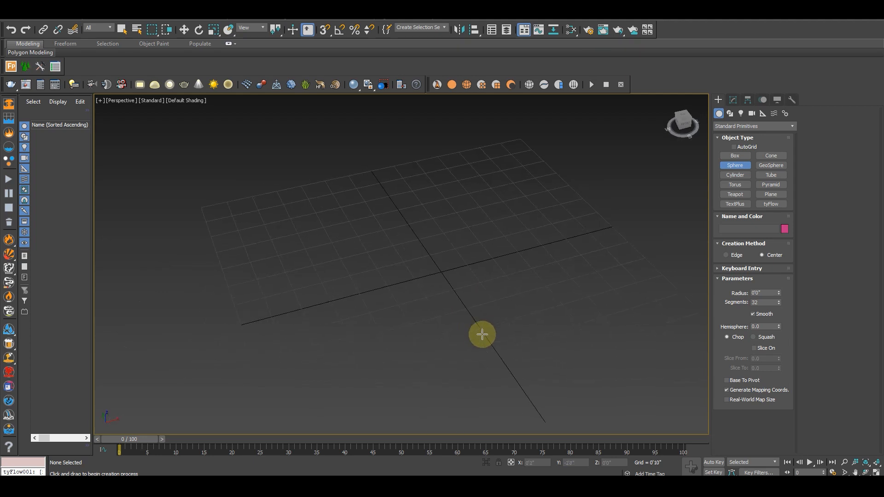
alt+middle_drag(582, 274, 555, 282)
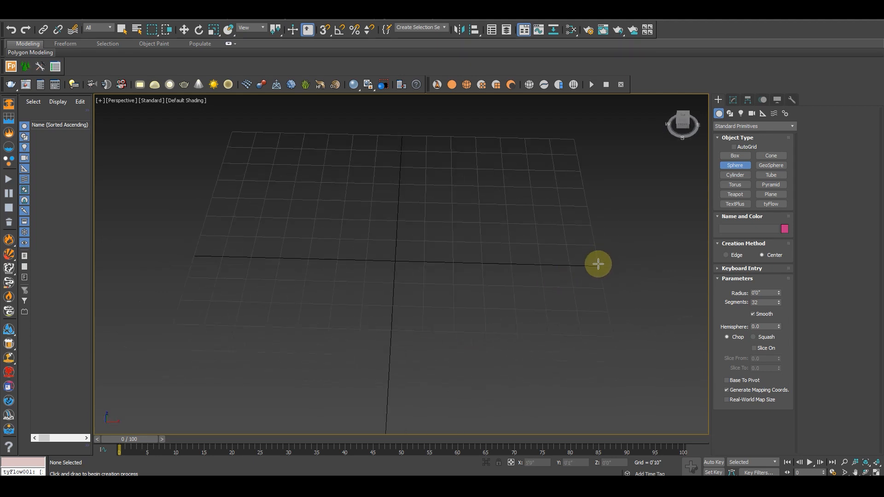
drag(597, 264, 621, 271)
right_click(542, 317)
alt+middle_drag(542, 317, 560, 315)
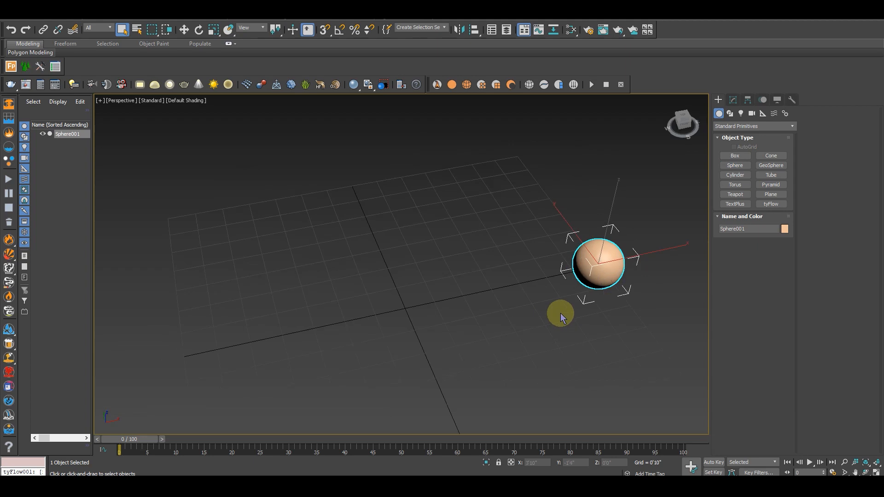
Create a box about 2'5" long, 2'3" wide and 1'7" high at the opposite end of the grid from the sphere
click(734, 156)
middle_drag(157, 315, 230, 276)
drag(236, 274, 341, 322)
click(335, 257)
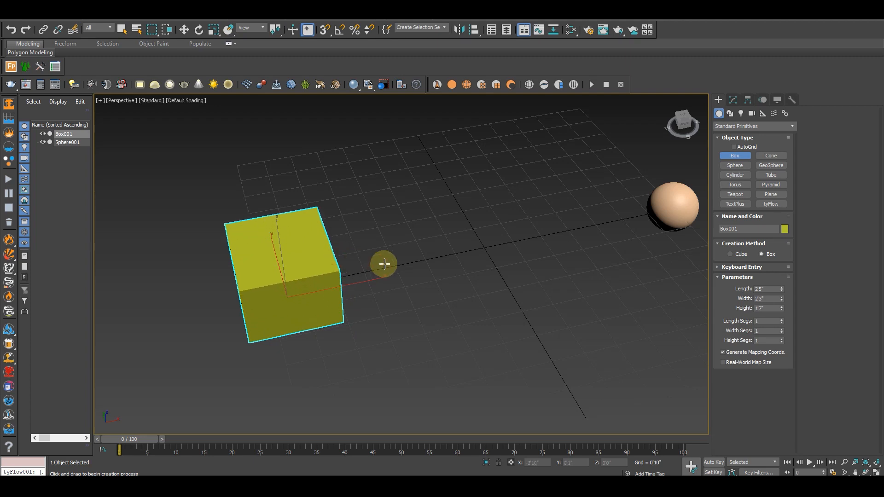
alt+middle_drag(400, 321, 372, 335)
scroll(351, 321, down, 5)
key(w)
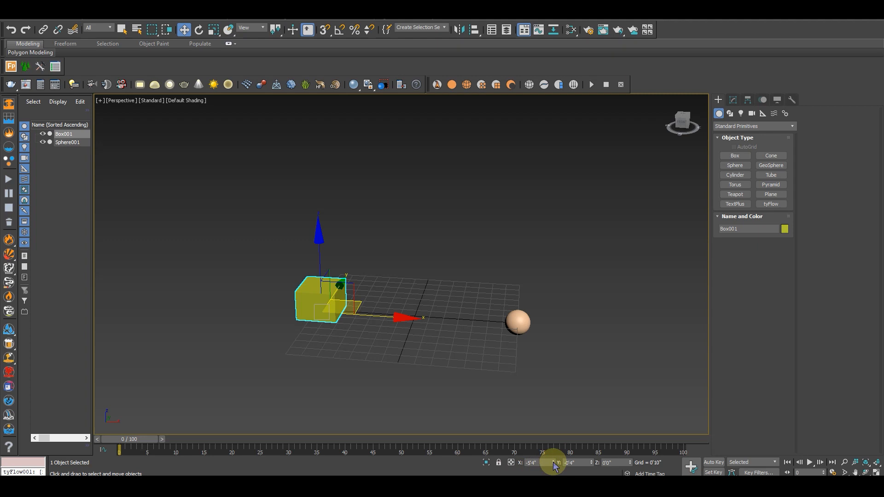
Set the display units to Generic Units and the system unit to 1 centimeter
alt+middle_drag(422, 333, 408, 157)
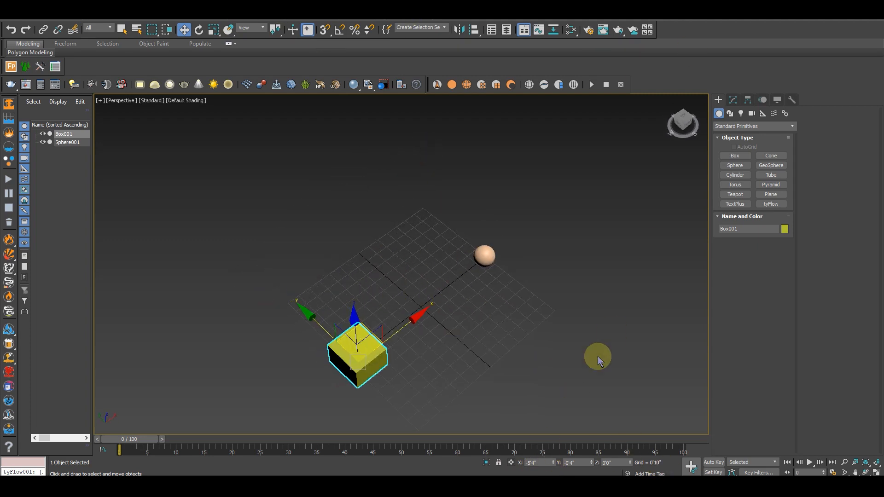
alt+middle_drag(420, 317, 360, 332)
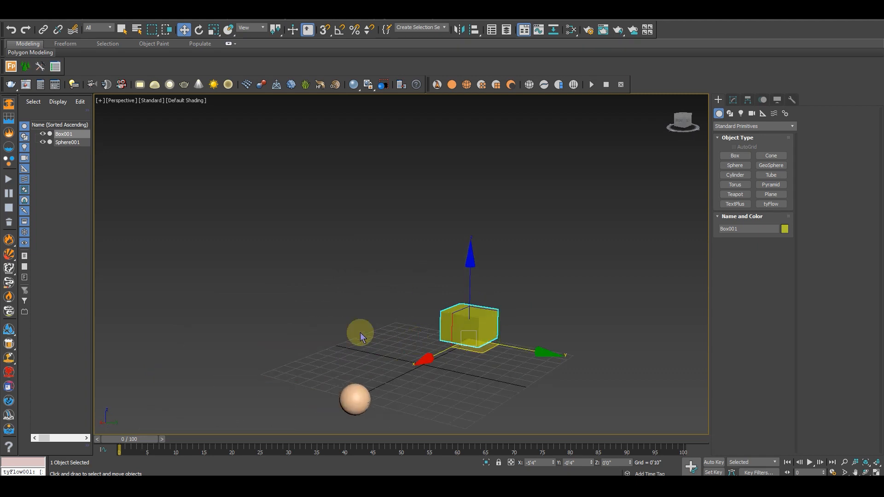
click(343, 21)
click(365, 132)
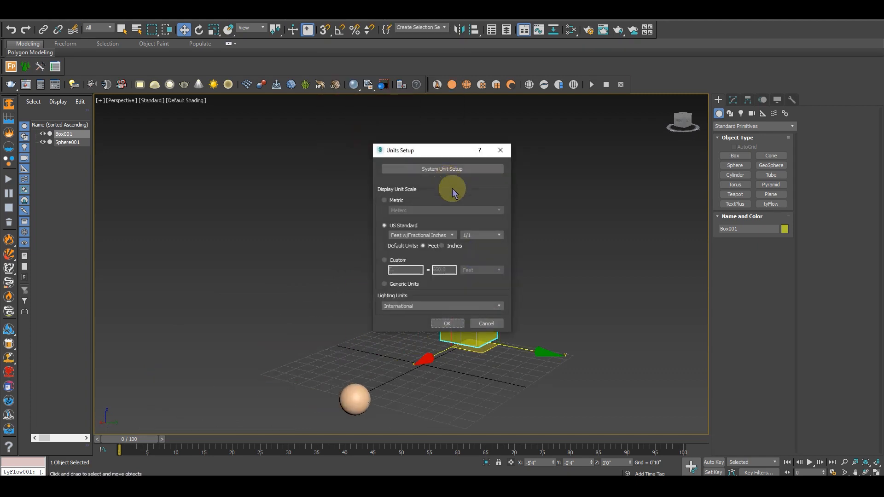
click(384, 284)
click(438, 169)
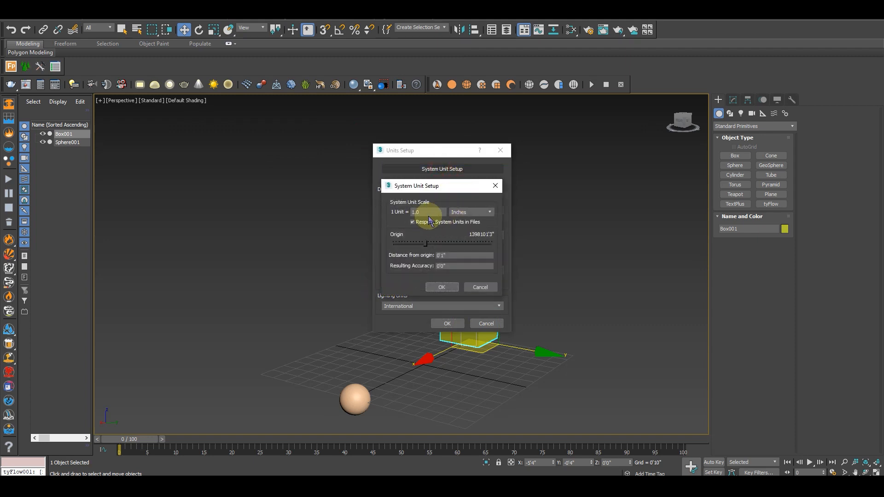
click(470, 212)
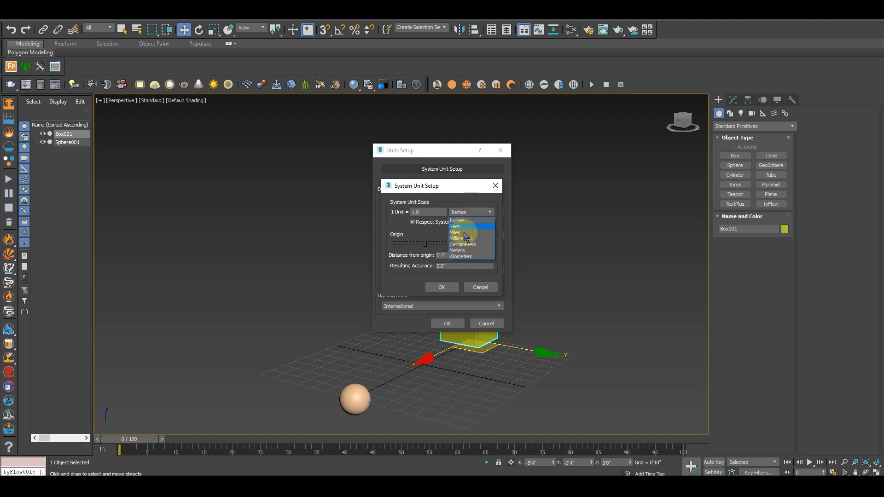
click(463, 244)
click(443, 287)
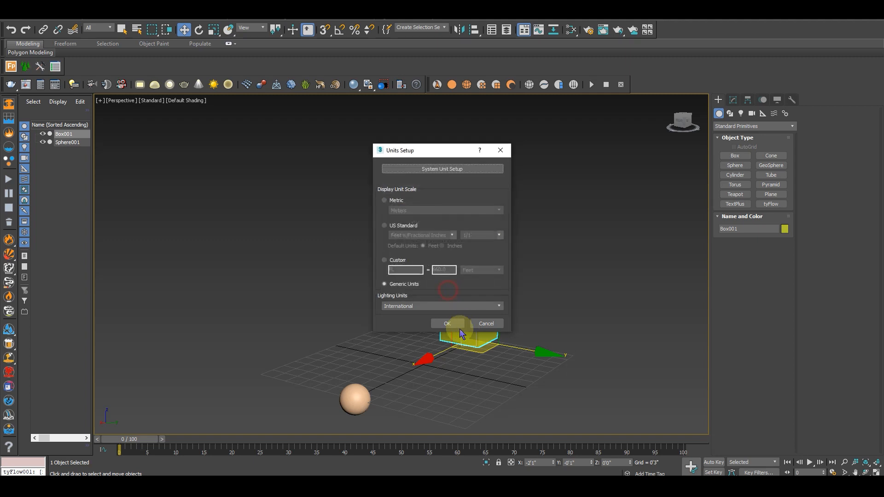
click(457, 324)
Raise the box and sphere together above the grid, and lift the sphere further to a height of about 31 units
alt+middle_drag(385, 364, 475, 349)
drag(278, 428, 281, 425)
alt+middle_drag(281, 425, 472, 276)
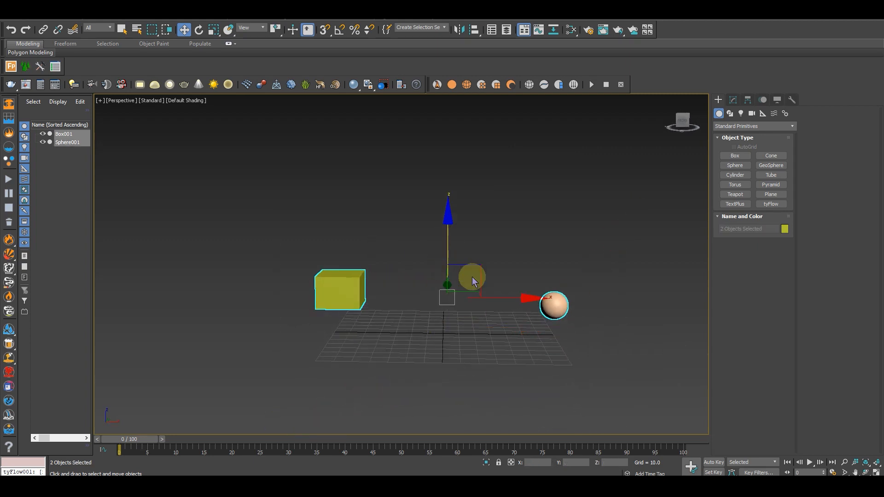
click(552, 306)
drag(559, 263, 560, 239)
alt+middle_drag(560, 239, 464, 296)
alt+middle_drag(386, 280, 403, 336)
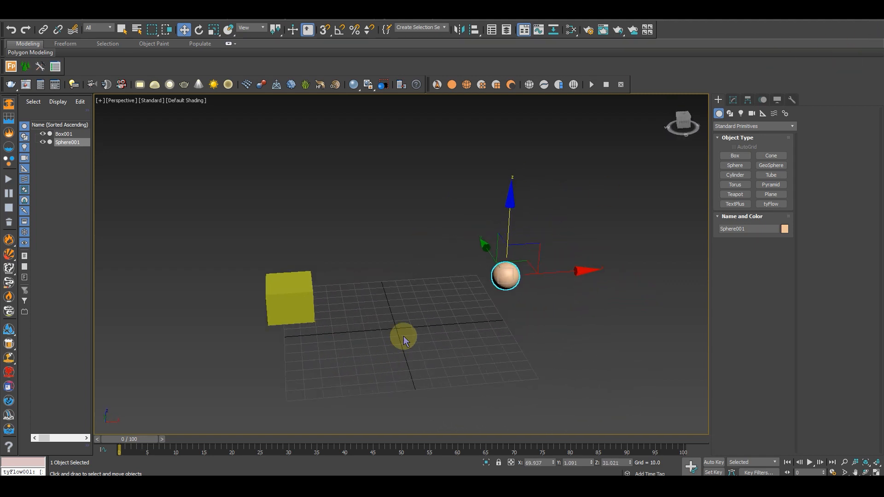
Place a tyFlow object at about X 62, Y -69 near the sphere and open its editor
click(776, 205)
drag(524, 380, 549, 368)
key(w)
alt+middle_drag(549, 368, 516, 316)
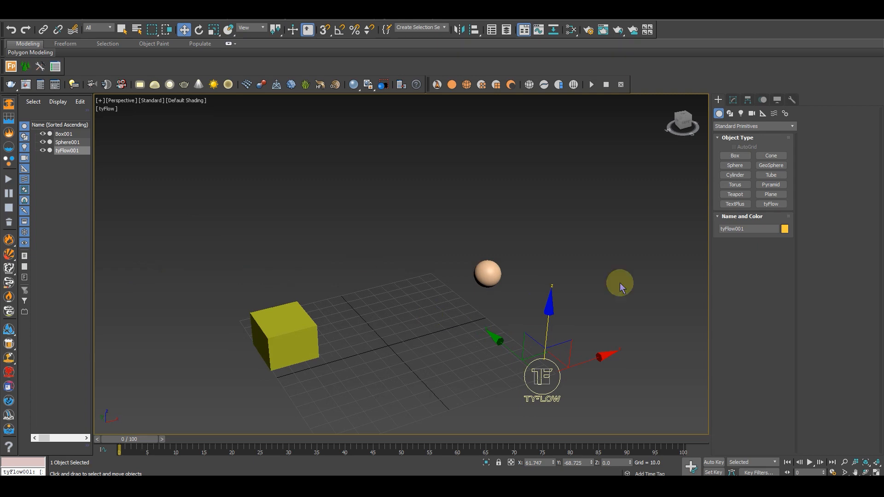
click(734, 100)
click(755, 243)
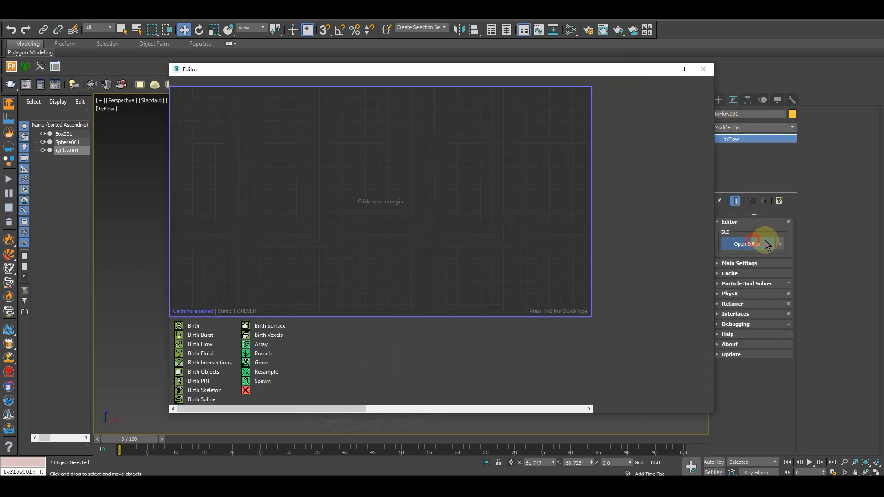
drag(446, 70, 607, 64)
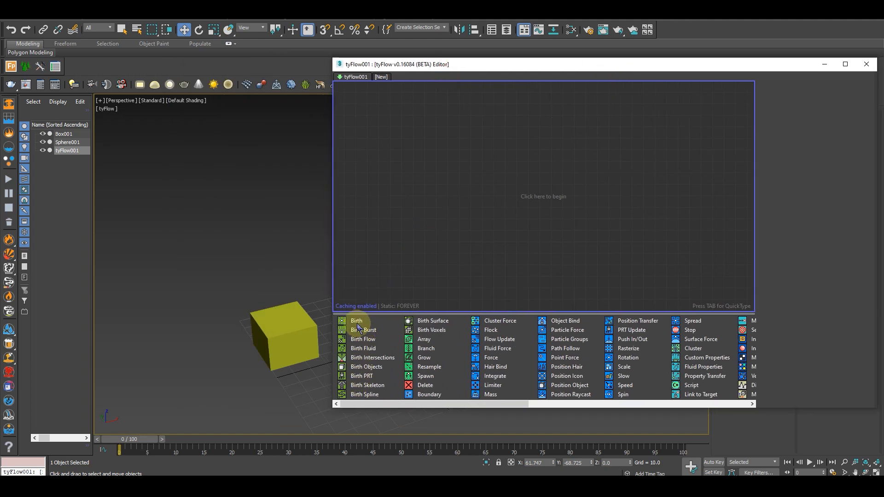
Add a Birth operator as a new event, with End frame 50 and a Total of 100 particles
drag(356, 322, 391, 257)
drag(404, 122, 404, 123)
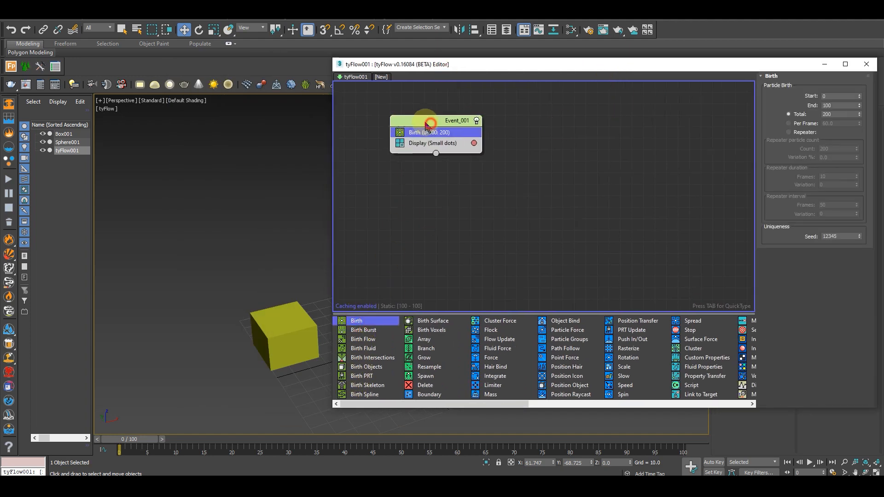
click(831, 96)
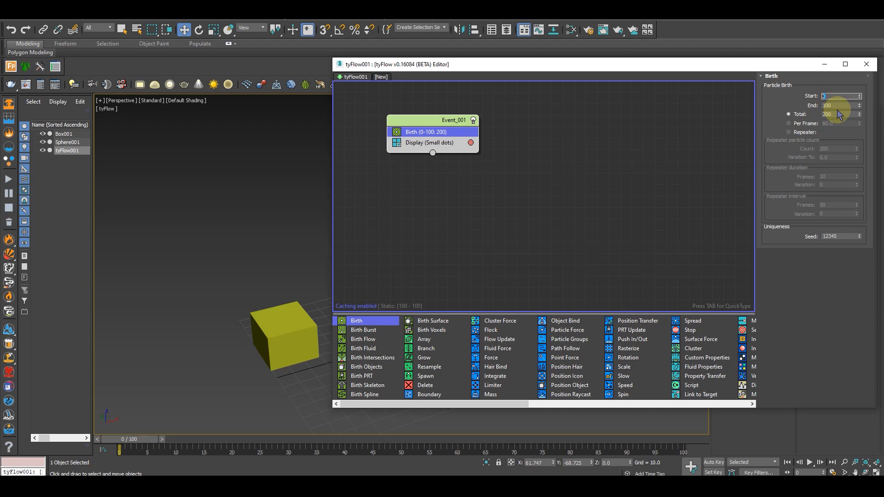
click(837, 106)
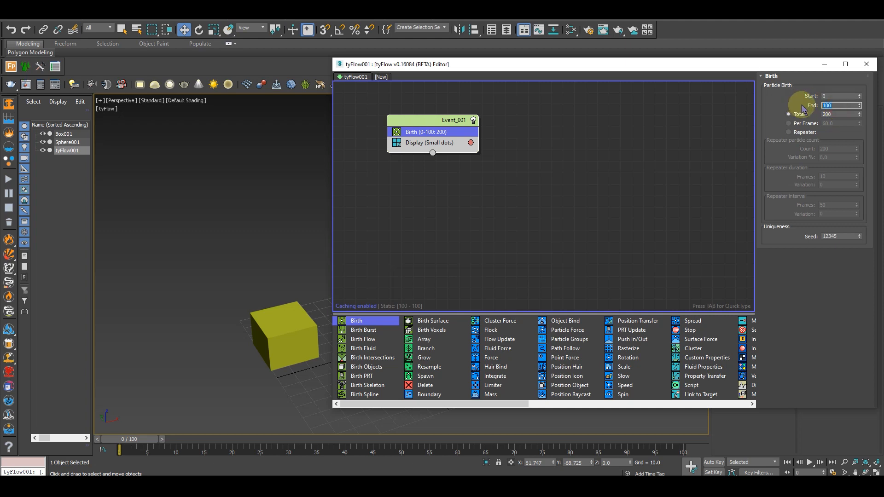
key(Return)
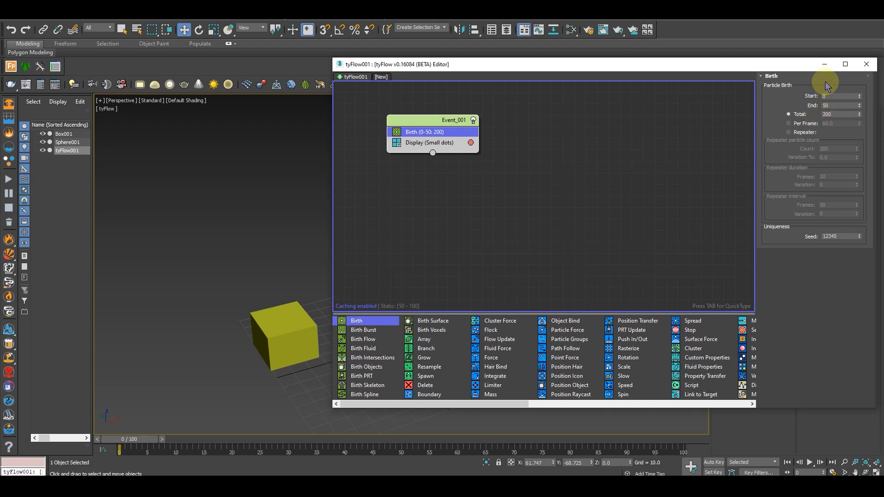
click(832, 114)
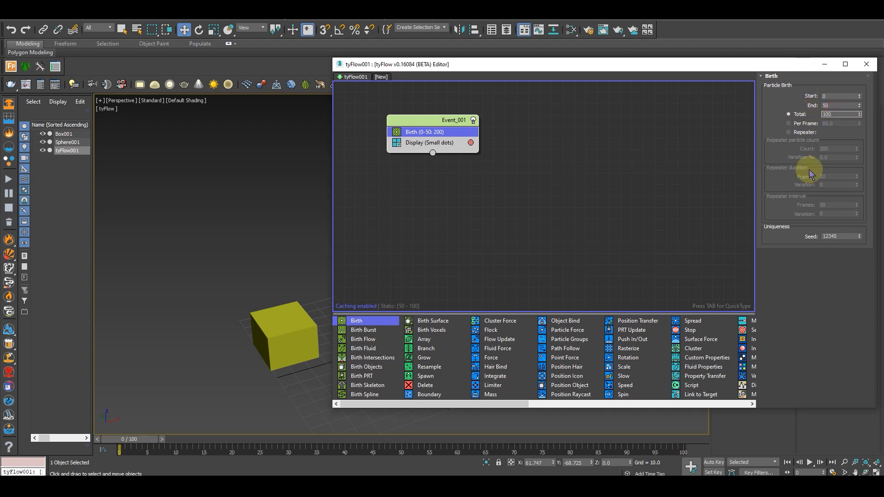
click(445, 121)
drag(444, 121, 456, 141)
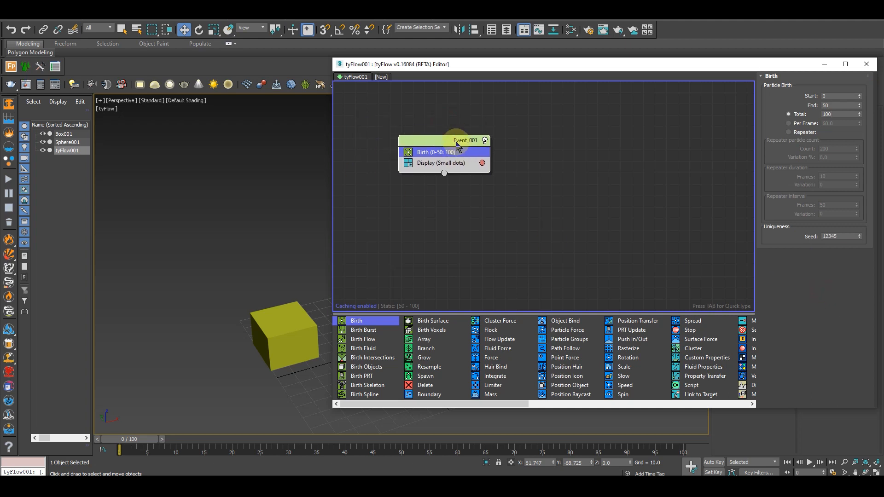
Add a Position Object operator to Event_001 below the Birth operator
key(Tab)
text(pos)
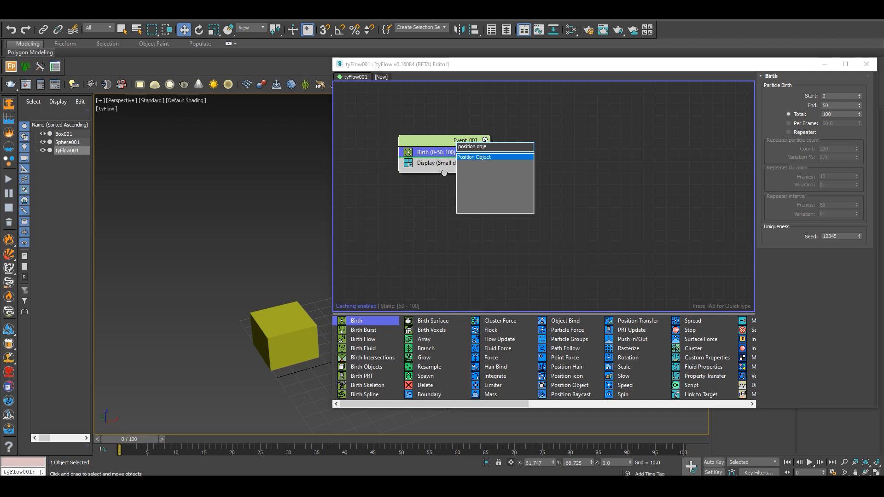
key(Return)
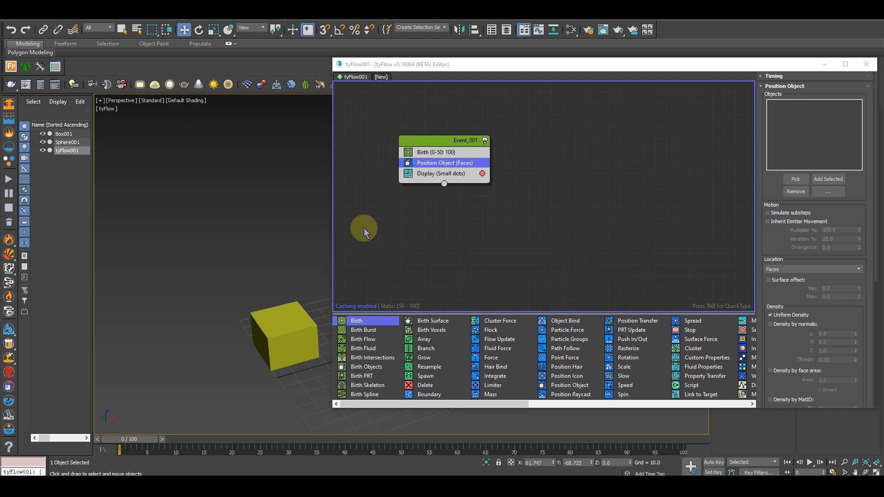
Assign Sphere001 as the emitter object of the Position Object operator
middle_drag(313, 236, 158, 204)
scroll(203, 235, down, 3)
alt+middle_drag(227, 252, 222, 311)
click(808, 178)
click(303, 225)
alt+middle_drag(294, 293, 345, 290)
drag(785, 237, 790, 288)
Add a Spawn operator to Event_001 that spawns by travel distance with a step size of 10
middle_drag(481, 232, 494, 247)
click(468, 156)
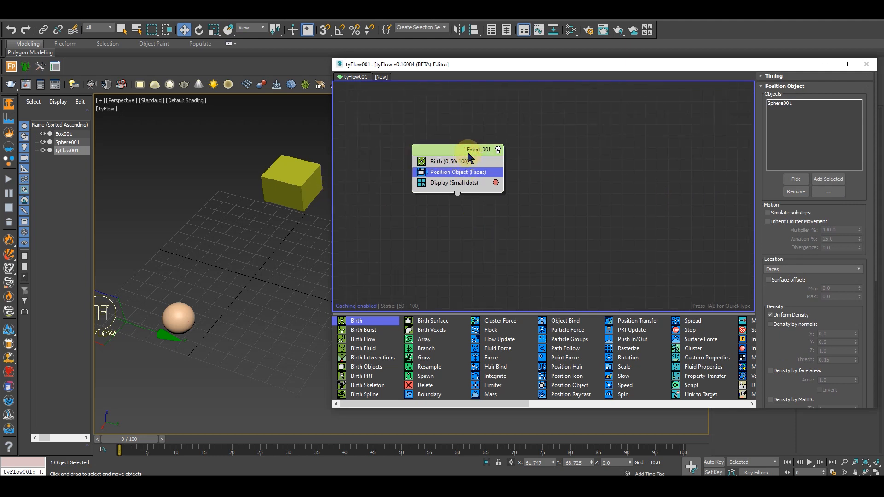
key(Tab)
text(spa)
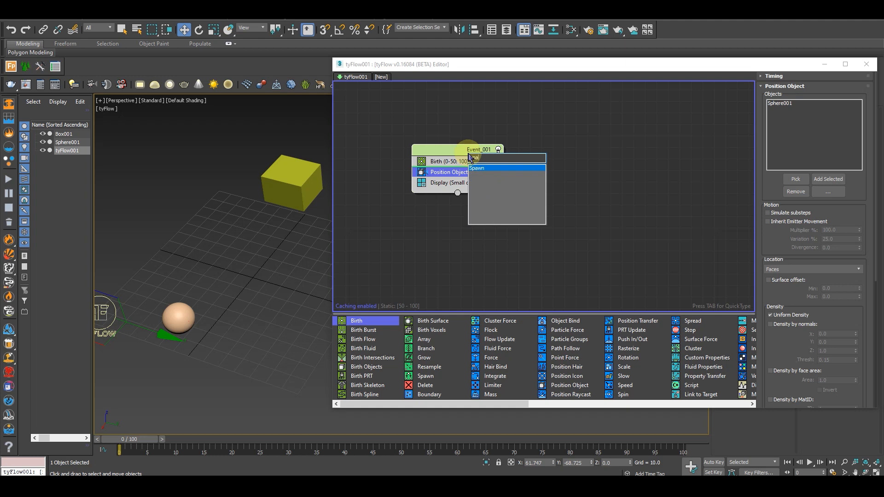
key(Return)
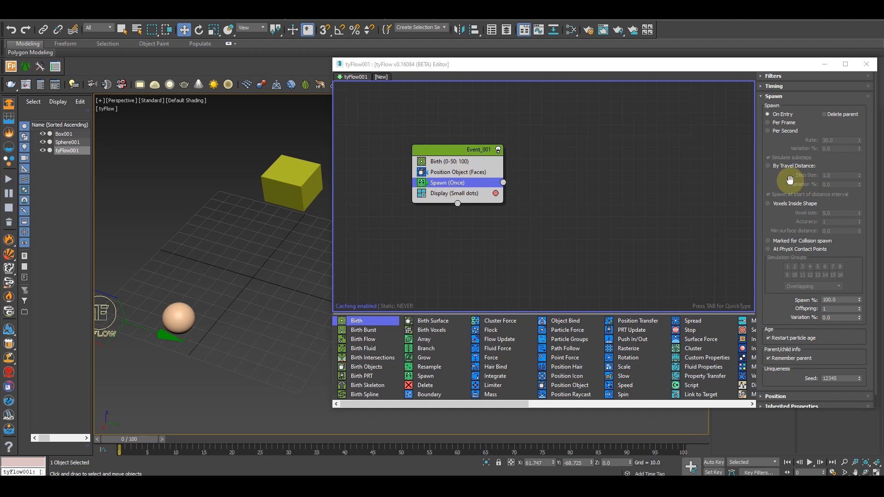
click(775, 169)
drag(693, 65, 597, 58)
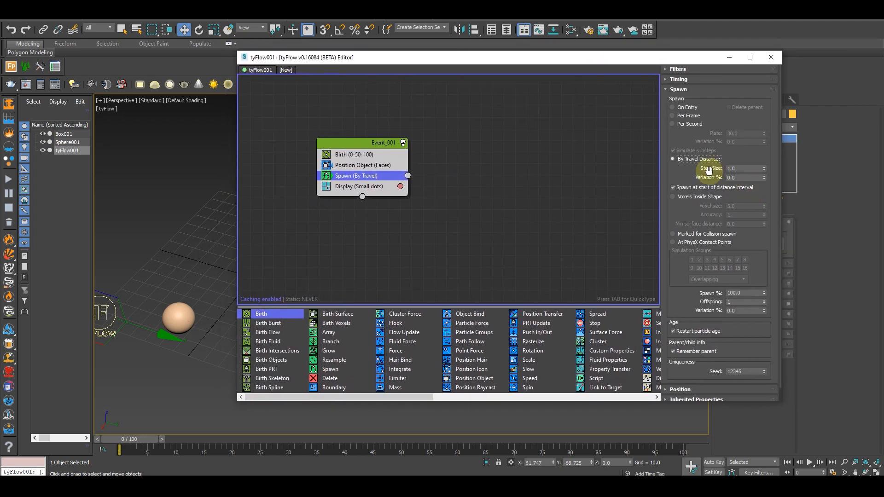
double_click(733, 169)
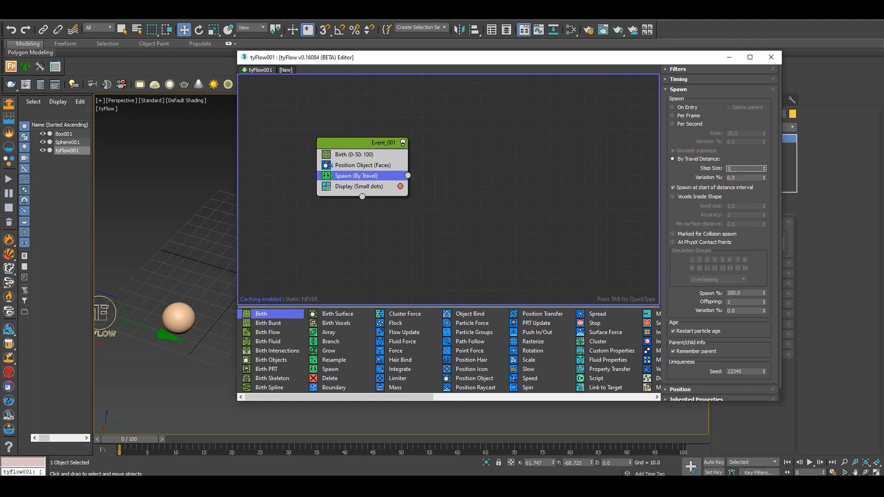
drag(688, 210, 687, 195)
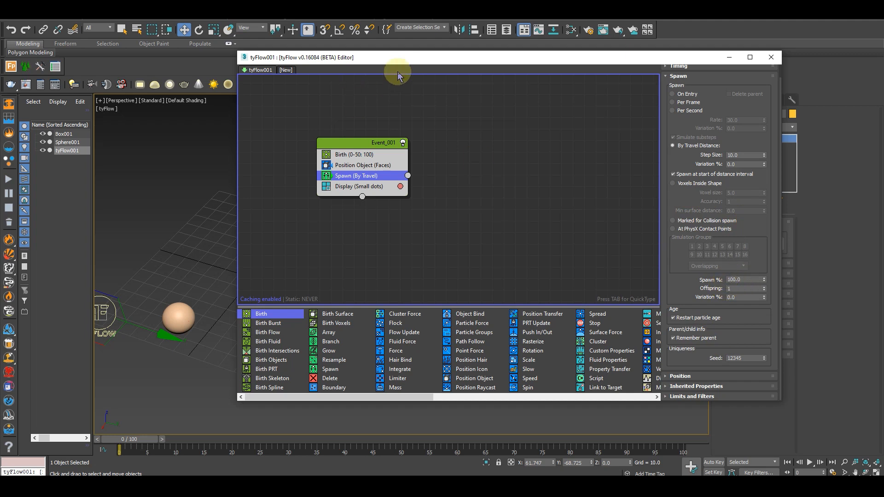
drag(409, 57, 451, 56)
alt+middle_drag(230, 314, 203, 359)
alt+middle_drag(181, 293, 155, 325)
drag(432, 59, 544, 63)
alt+middle_drag(222, 289, 273, 293)
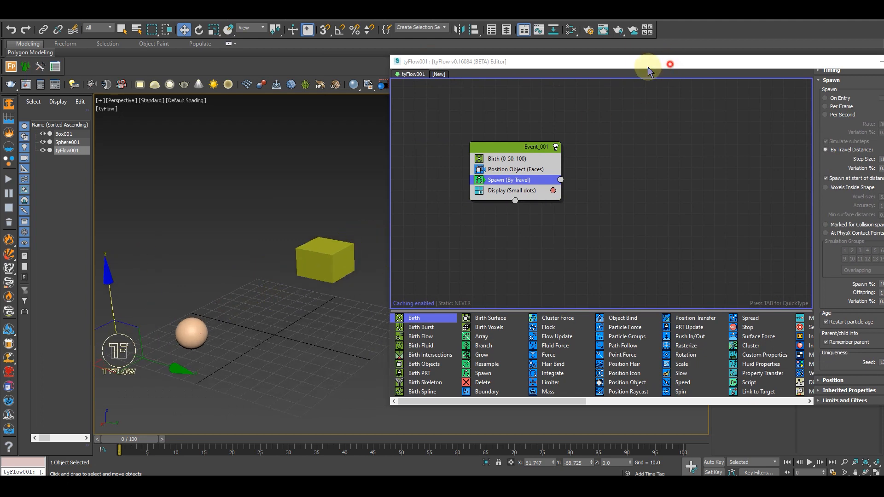
drag(670, 67, 571, 75)
click(437, 169)
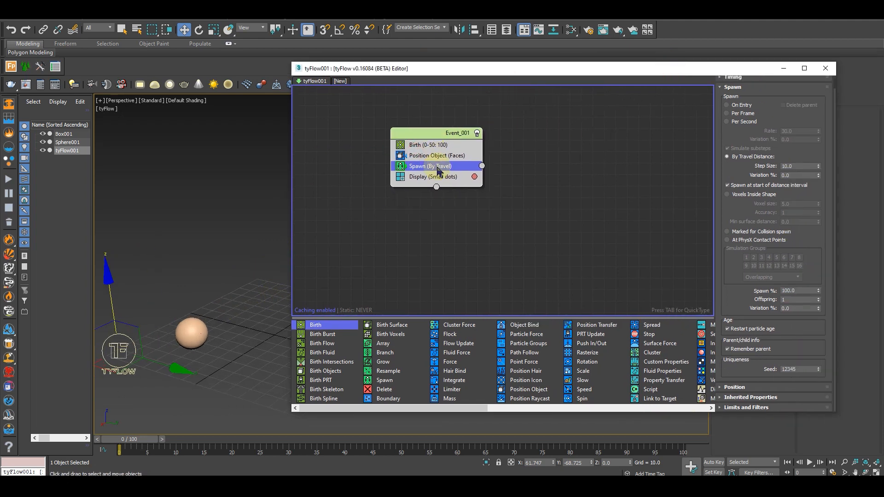
Add a Find Target operator to Event_001 directly below the Spawn operator
click(735, 159)
key(Tab)
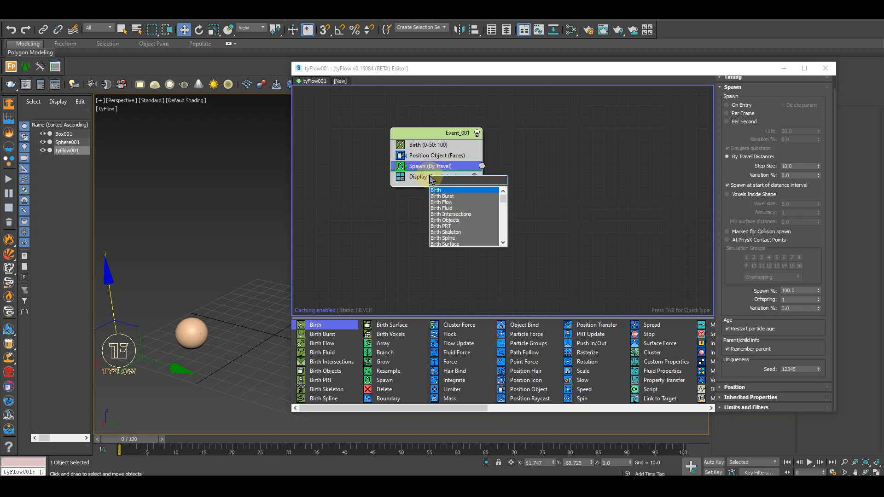
text(find)
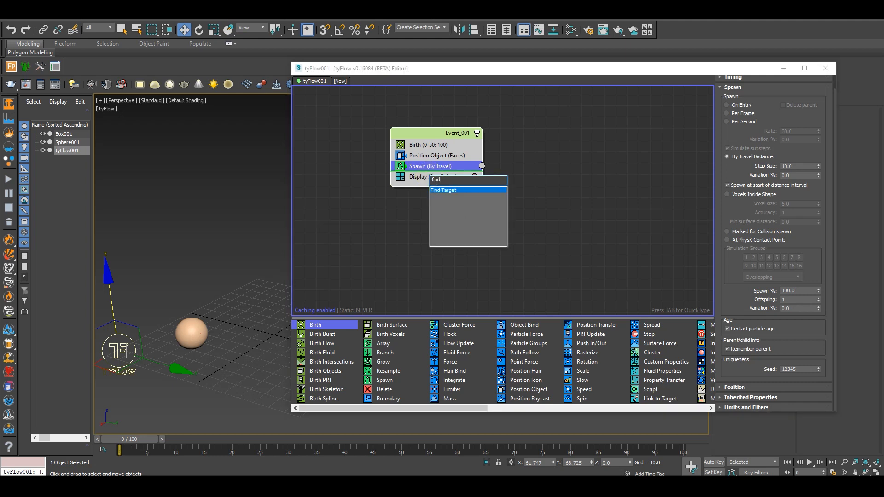
key(Return)
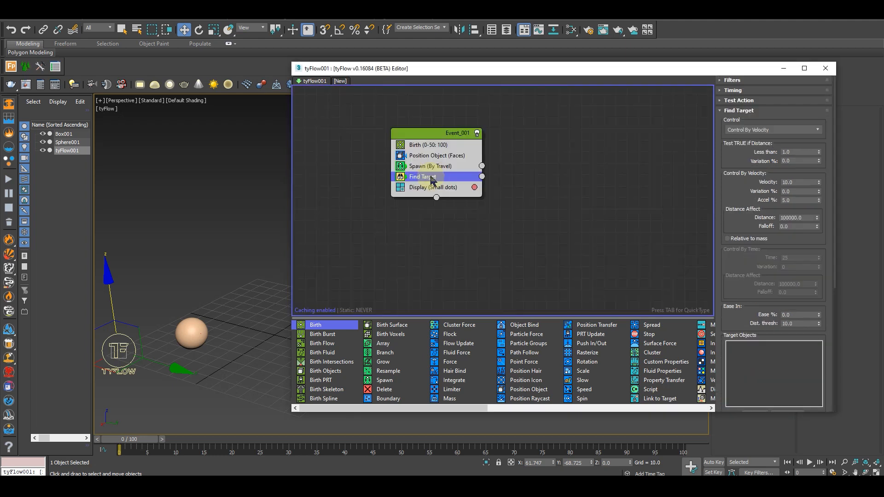
Switch the Find Target operator to Control By Time and set its Time to 1
click(754, 130)
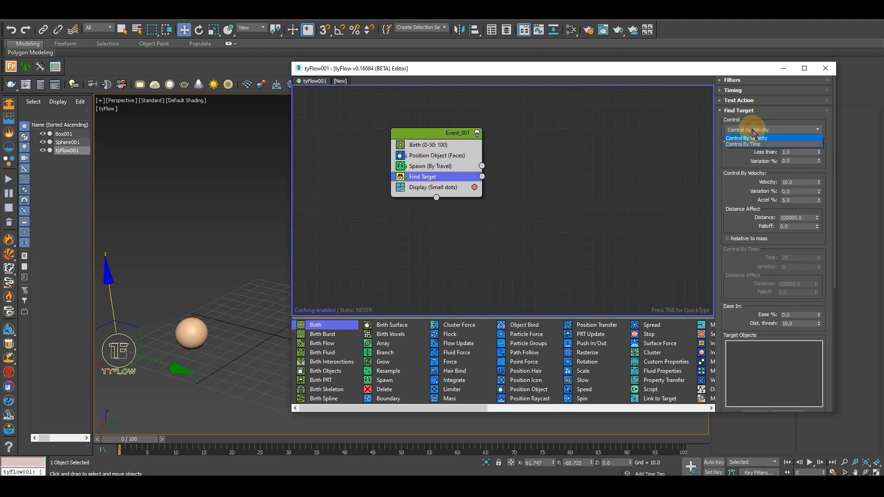
click(755, 143)
click(761, 108)
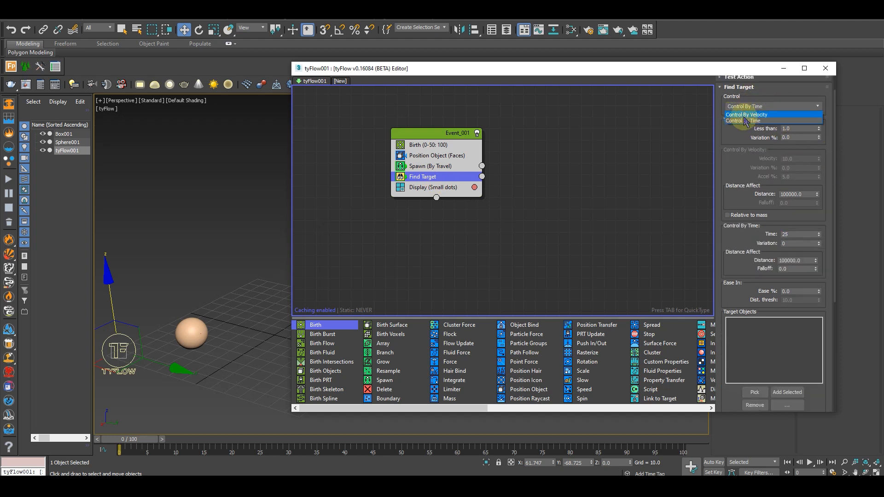
click(753, 121)
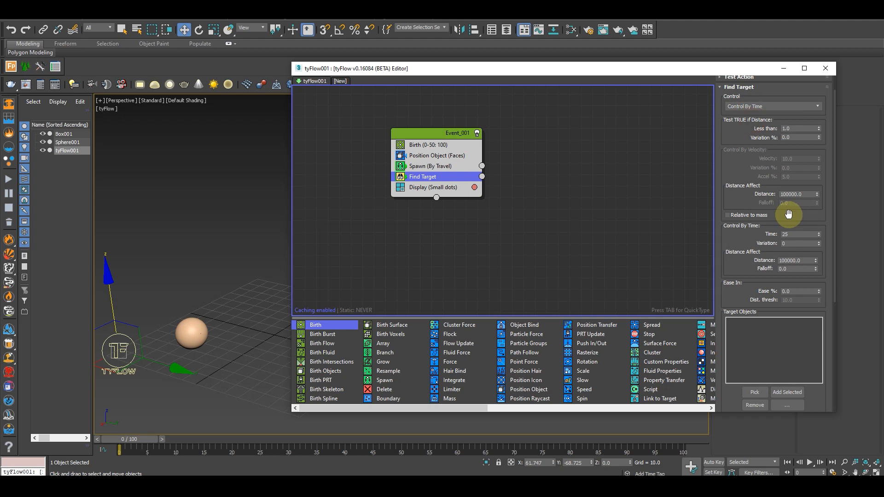
double_click(792, 233)
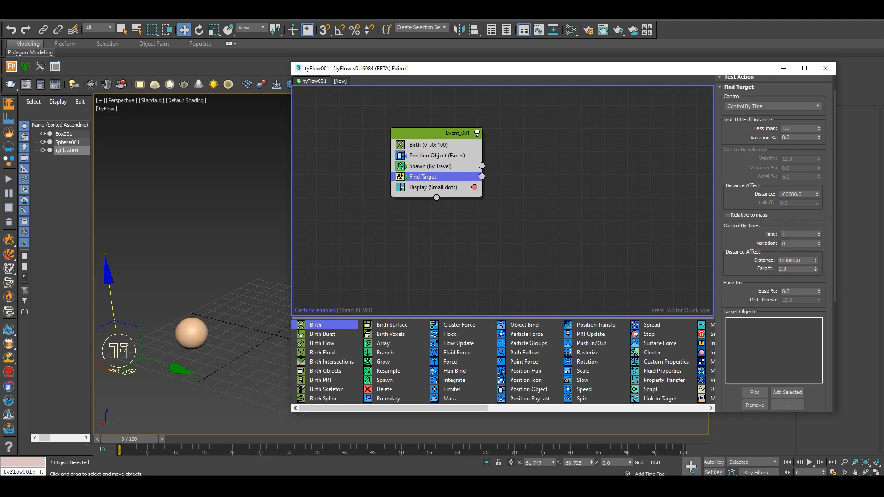
Assign Box001 as the target object of the Find Target operator
scroll(741, 240, down, 5)
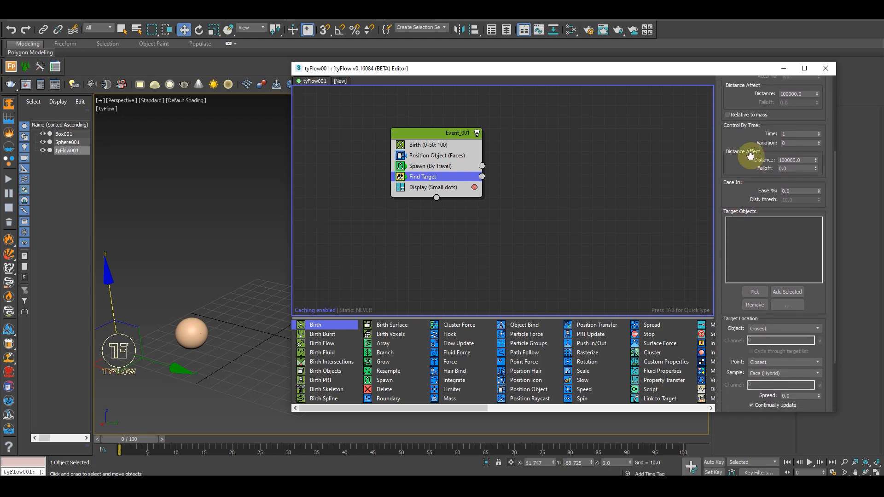
drag(578, 68, 627, 75)
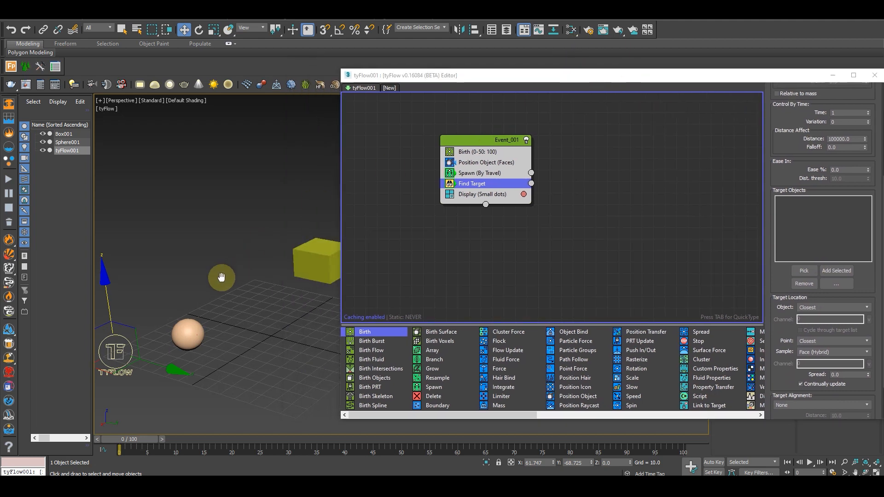
click(802, 271)
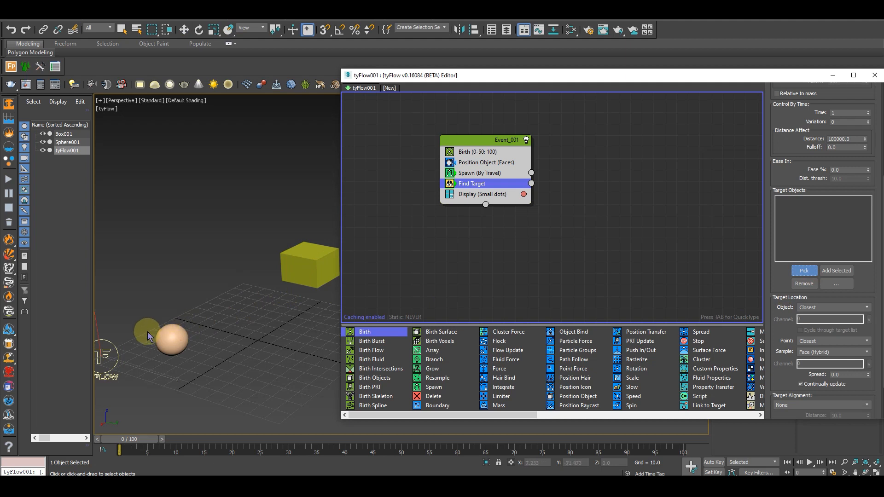
click(304, 253)
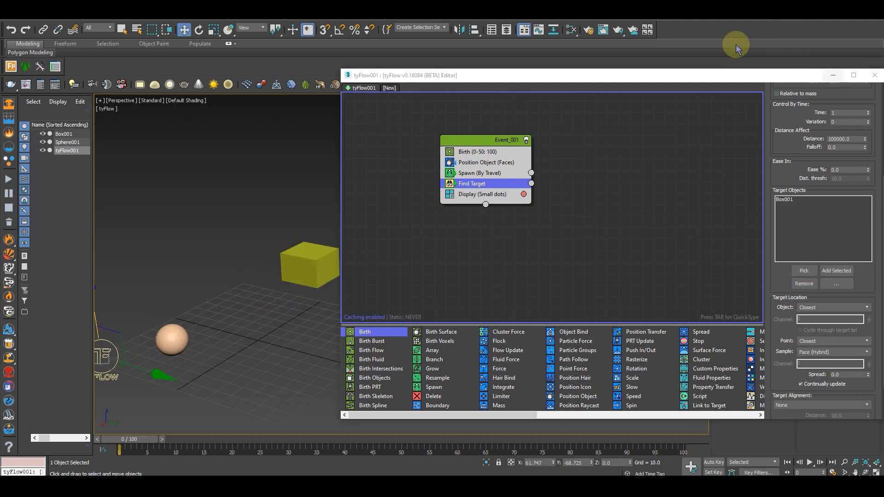
drag(722, 78, 701, 64)
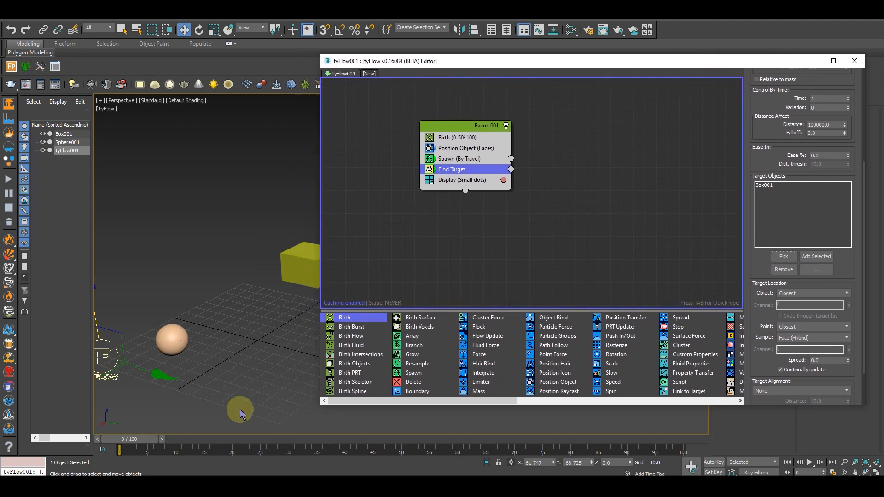
Advance the timeline to frame 6 and change Event_001's particle display type to Ticks
click(145, 445)
drag(143, 444, 177, 444)
scroll(230, 311, up, 5)
middle_drag(230, 311, 263, 285)
scroll(258, 295, down, 3)
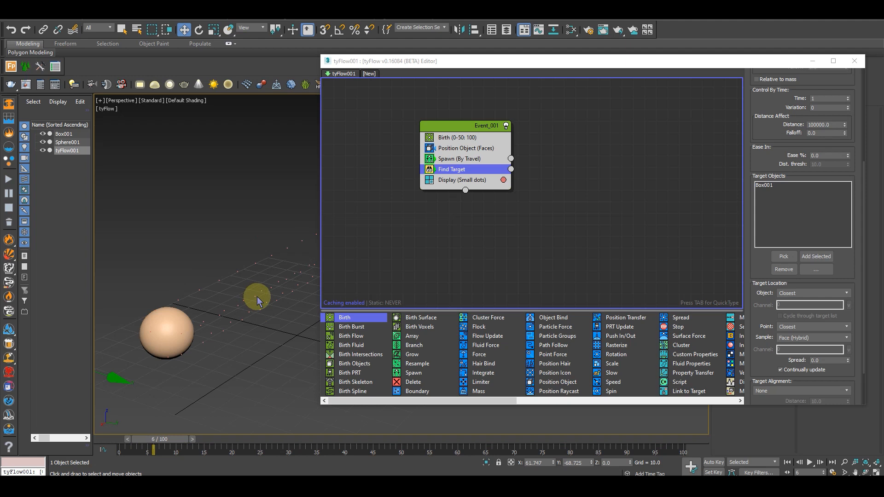
click(474, 179)
click(785, 91)
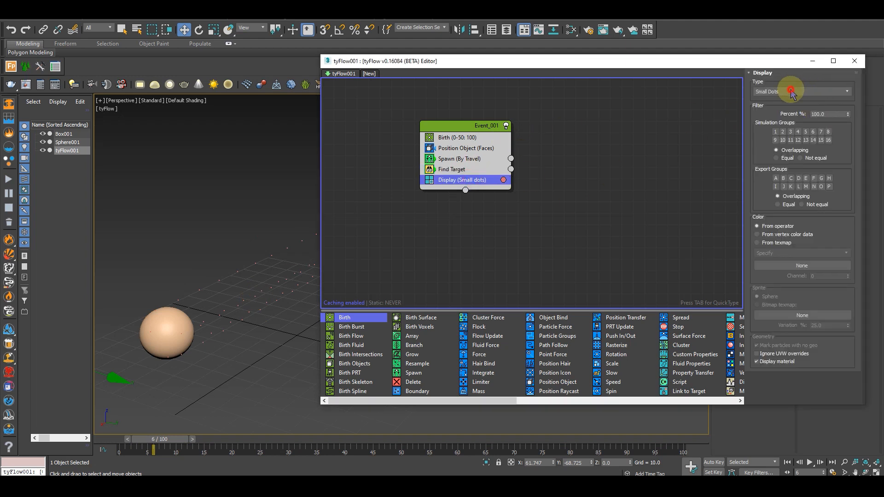
click(774, 119)
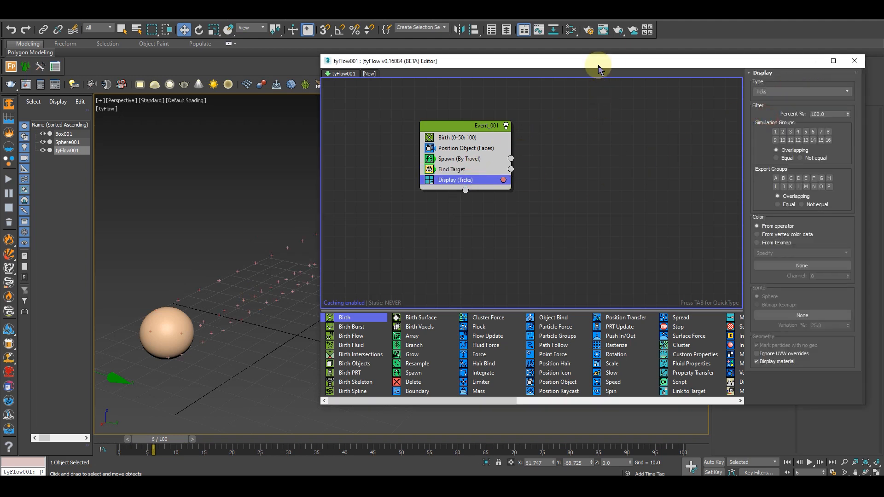
Set Event_001's display color to white and scrub the first few frames to check the particles, returning to frame 0
drag(596, 61, 648, 57)
mouse_move(213, 445)
mouse_down()
mouse_move(173, 442)
mouse_move(219, 441)
mouse_move(199, 440)
mouse_up()
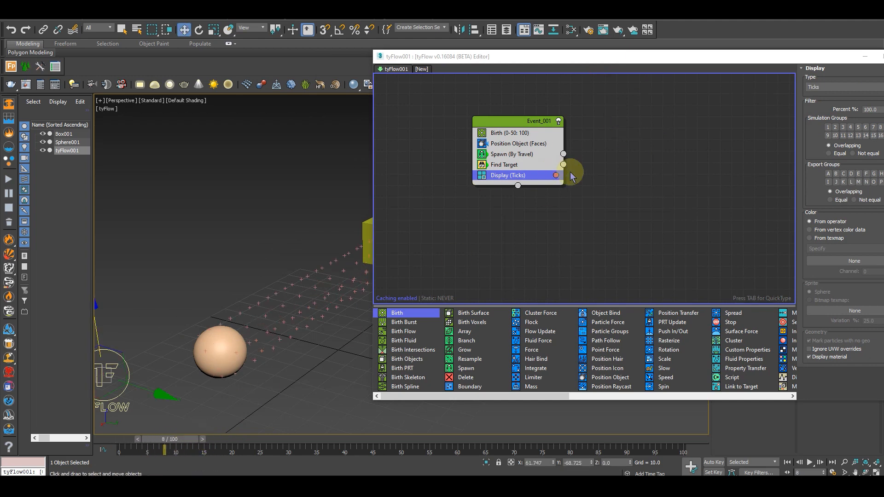
click(556, 175)
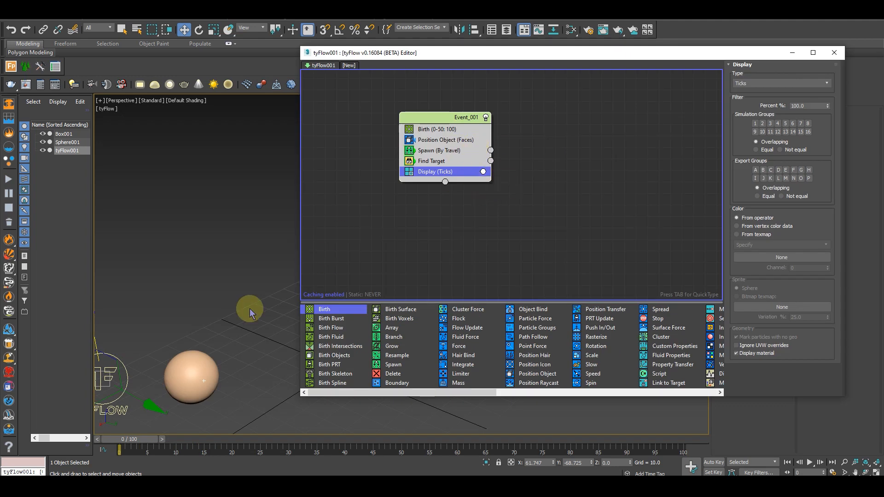
drag(150, 440, 166, 443)
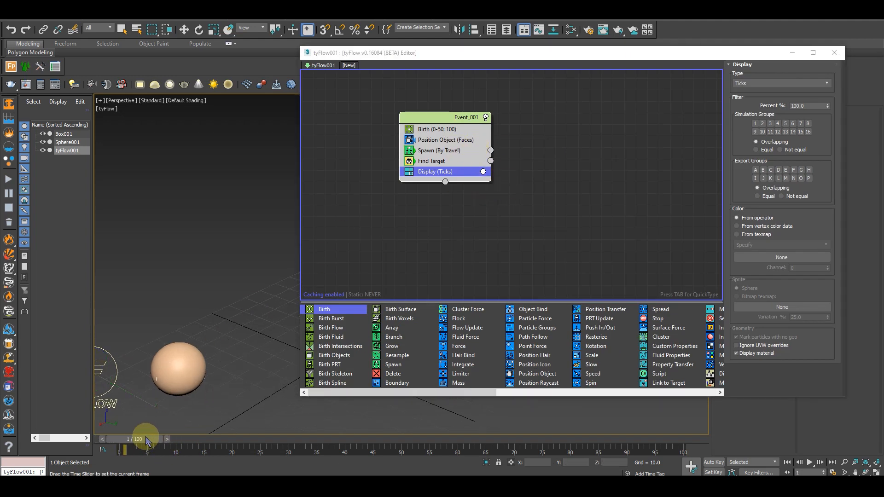
drag(458, 55, 583, 68)
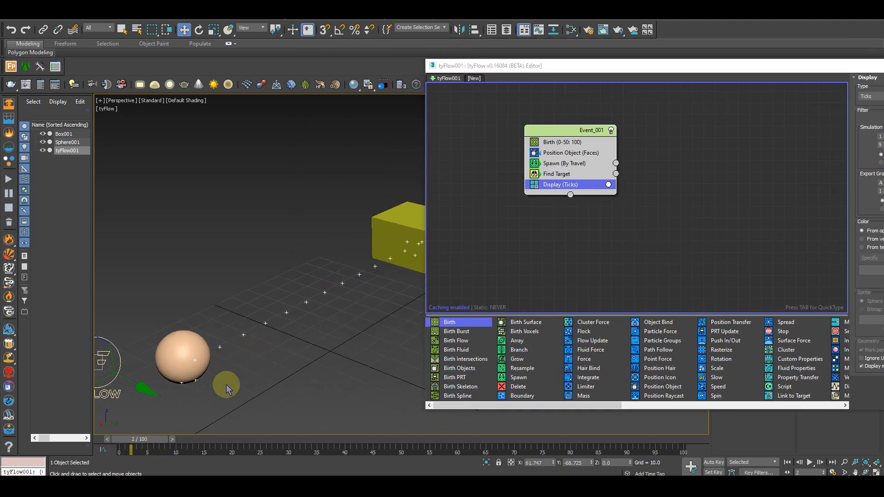
drag(154, 445, 138, 443)
Add a Delete operator to Event_001 and place it between the Find Target and Display operators
drag(591, 131, 582, 132)
key(Tab)
text(de)
key(Return)
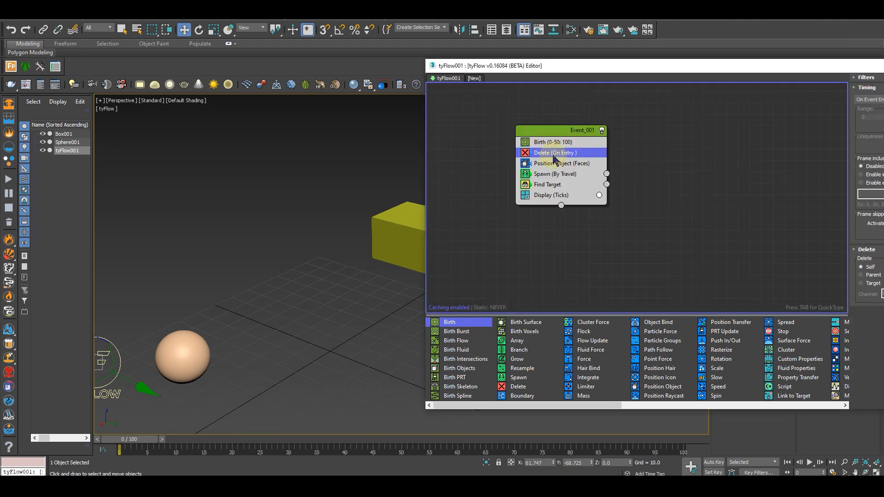
drag(555, 158, 564, 190)
drag(705, 69, 447, 57)
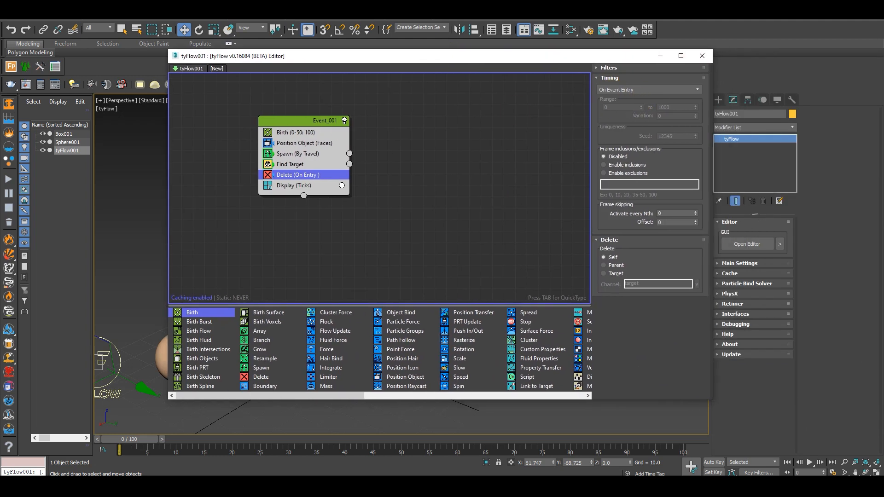
Set the Delete operator's timing to Event Age with a range of 2 to 1000
click(630, 90)
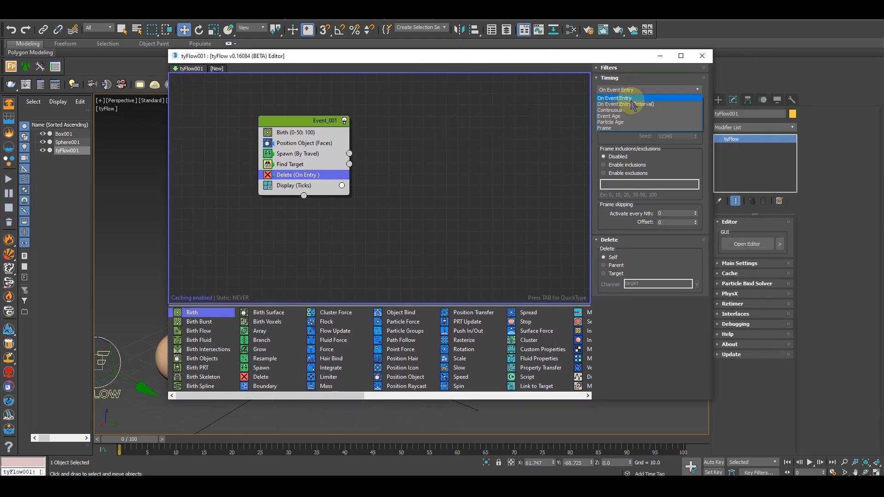
click(612, 117)
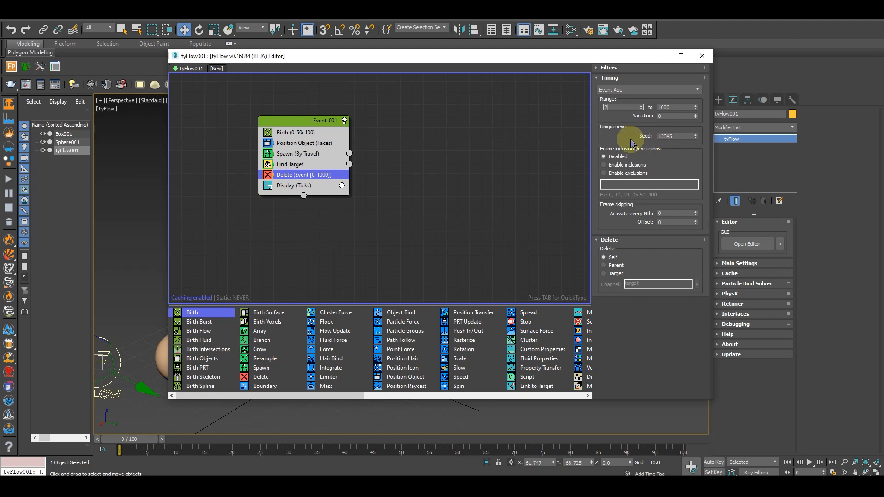
drag(591, 55, 737, 66)
middle_drag(223, 320, 198, 362)
mouse_move(140, 439)
mouse_down()
mouse_move(178, 437)
mouse_move(129, 436)
mouse_up()
alt+middle_drag(193, 351, 218, 341)
Create a second event with a Surface Test operator in the empty area beside Event_001
click(569, 177)
key(Tab)
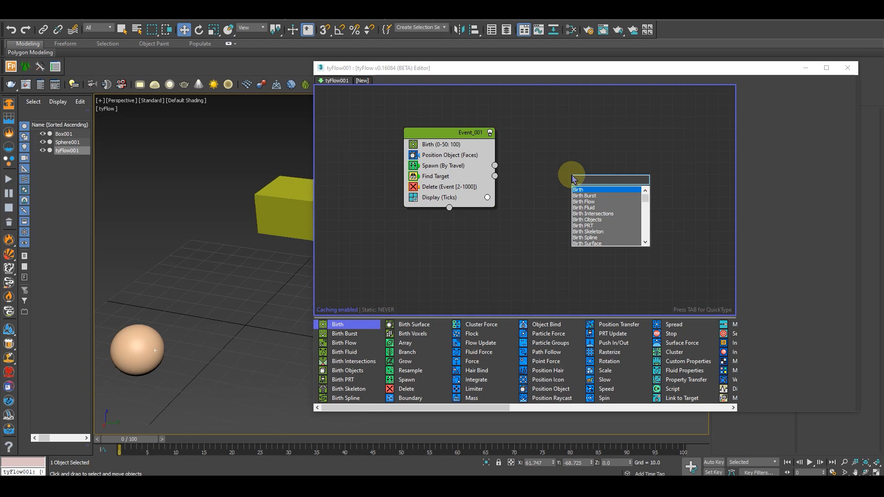
text(su)
key(Down)
key(Return)
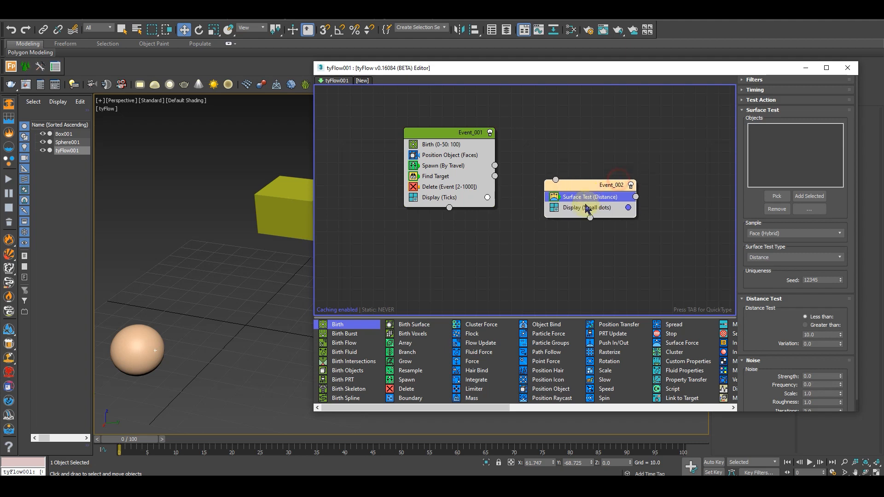
Connect the Spawn operator's output in Event_001 to the input of Event_002
click(587, 208)
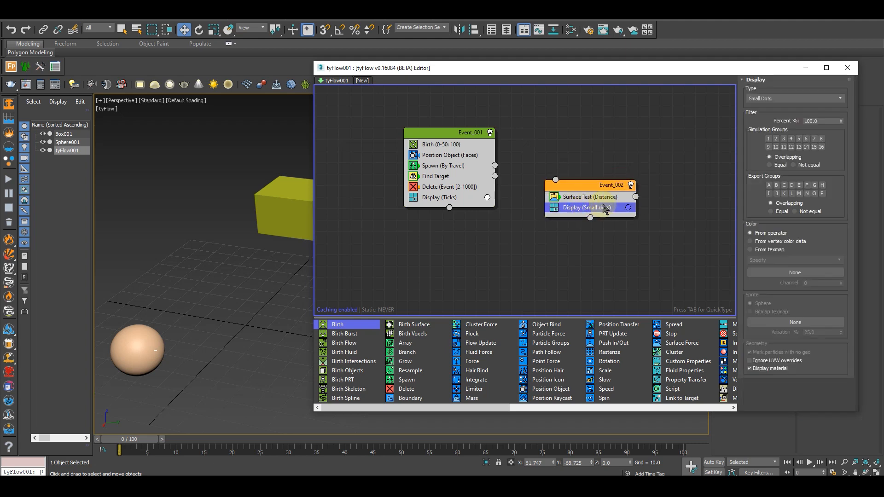
drag(588, 191, 577, 201)
drag(499, 164, 545, 191)
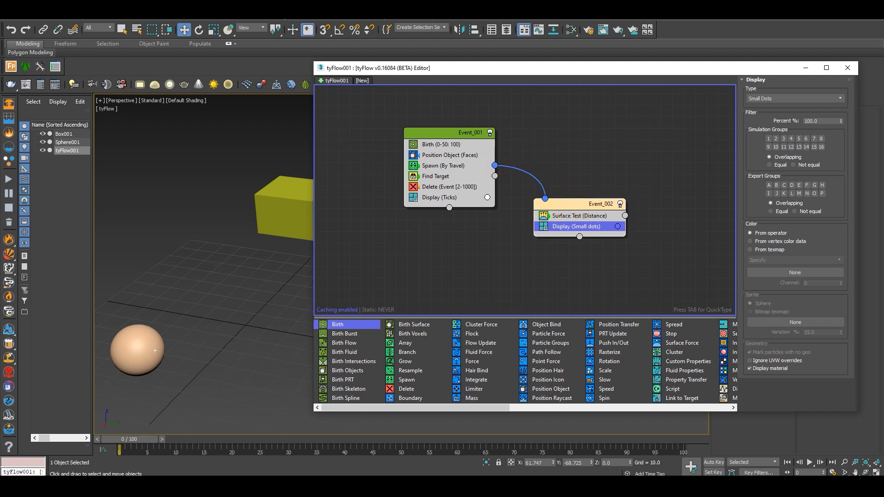
drag(700, 78, 719, 65)
Add Box001 and Sphere001 to the object list of the Surface Test operator in Event_002
click(583, 202)
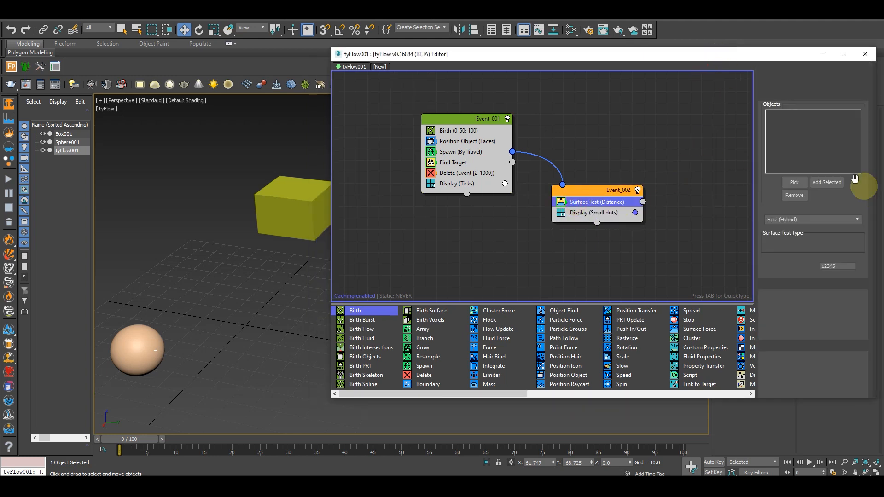
click(794, 182)
click(281, 210)
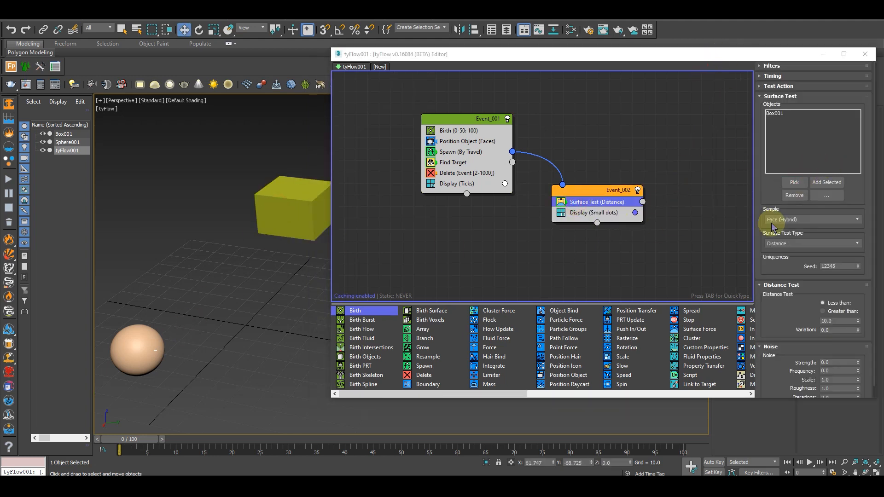
click(794, 182)
click(138, 349)
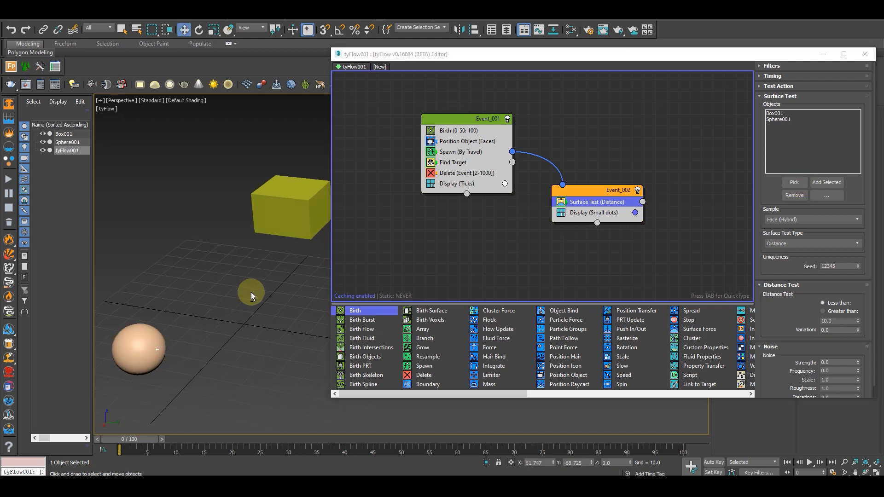
drag(718, 54, 649, 54)
mouse_move(729, 284)
mouse_down()
mouse_move(728, 256)
mouse_move(731, 271)
mouse_up()
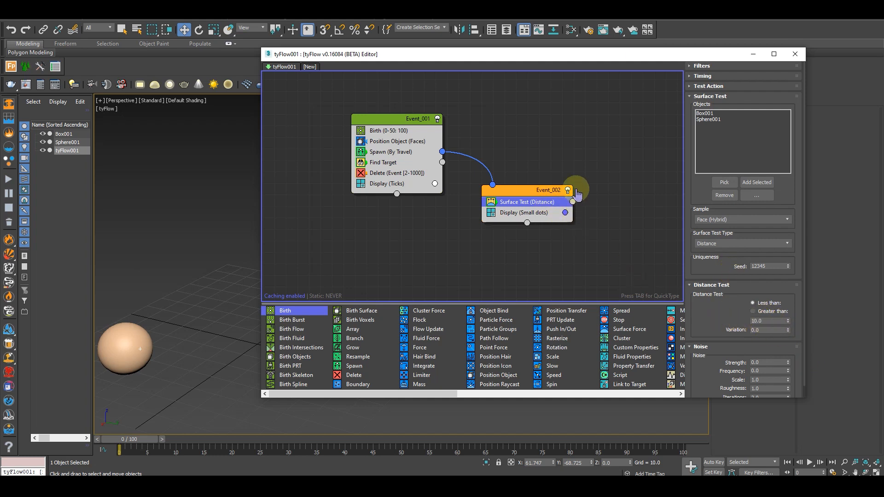
middle_drag(576, 190, 556, 156)
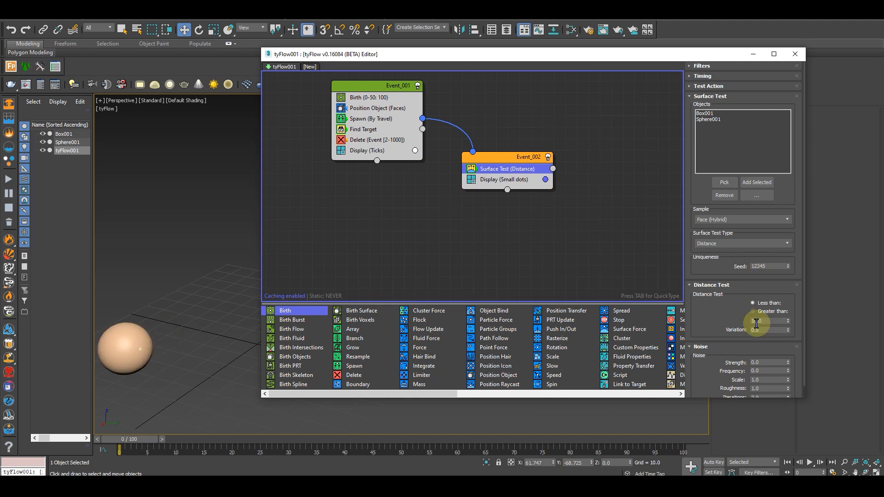
middle_drag(172, 347, 135, 378)
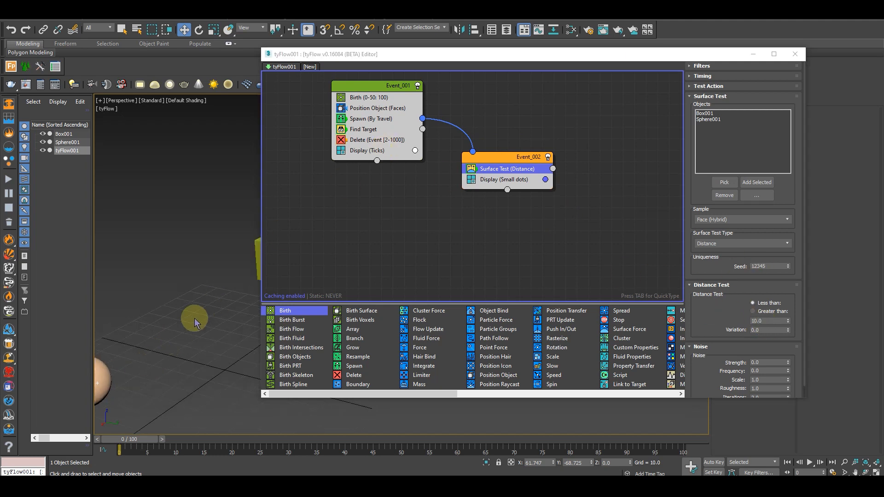
middle_drag(148, 344, 142, 349)
scroll(141, 349, down, 3)
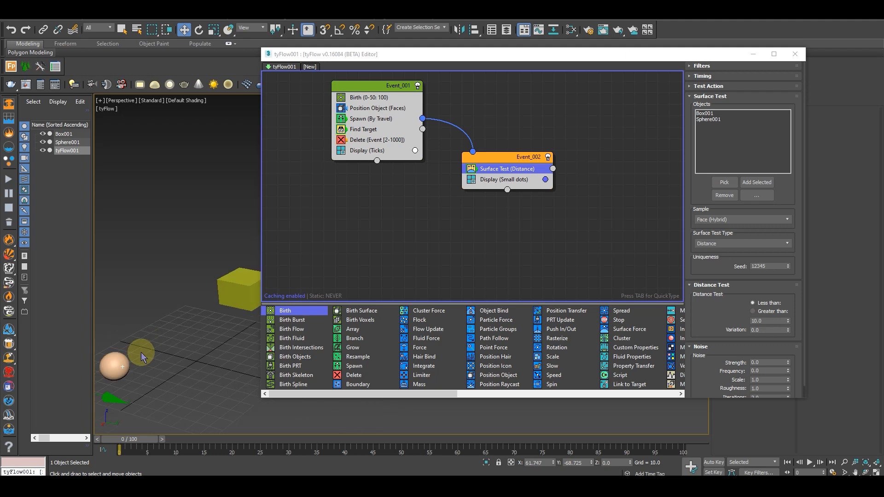
middle_drag(215, 317, 242, 322)
click(523, 157)
drag(523, 158, 524, 155)
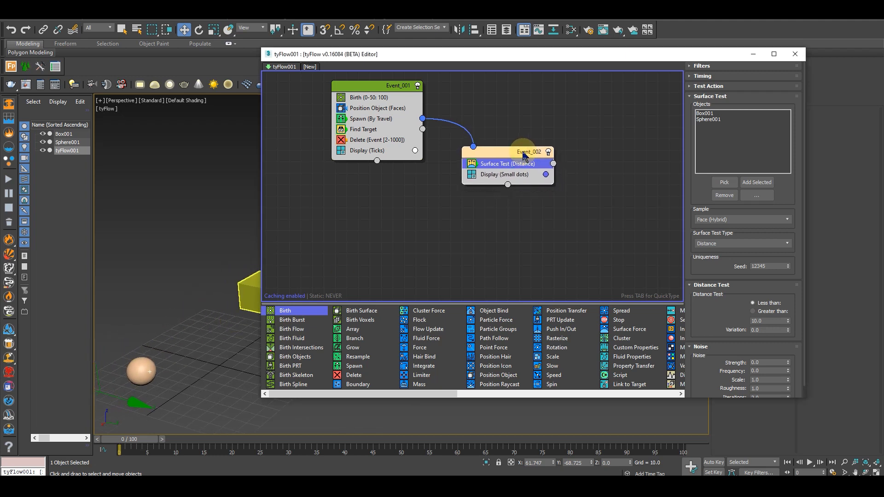
key(Tab)
text(s)
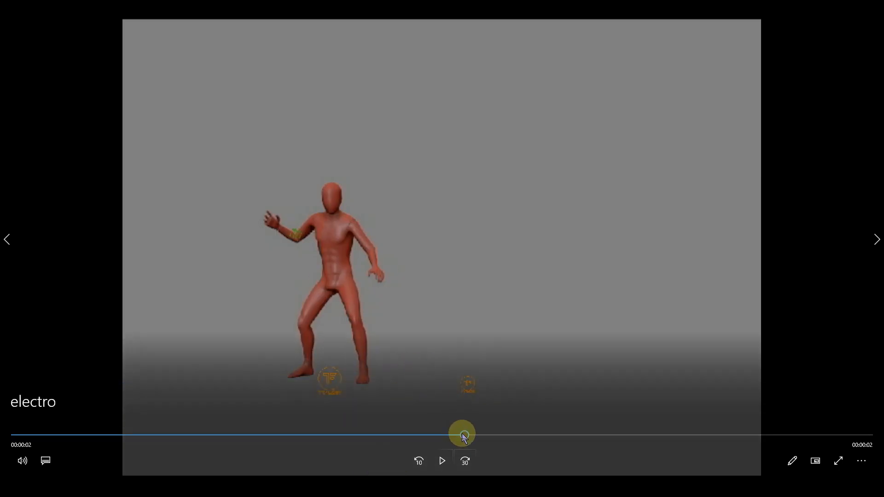
drag(464, 437, 261, 432)
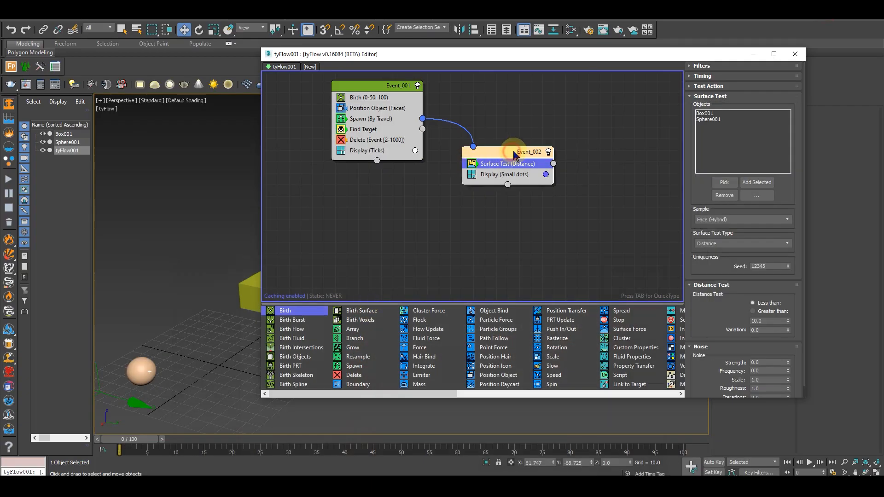
Add a Spread operator to Event_002 and set its random spread variation to 0 on X, Y and Z
key(Tab)
text(spl)
key(Return)
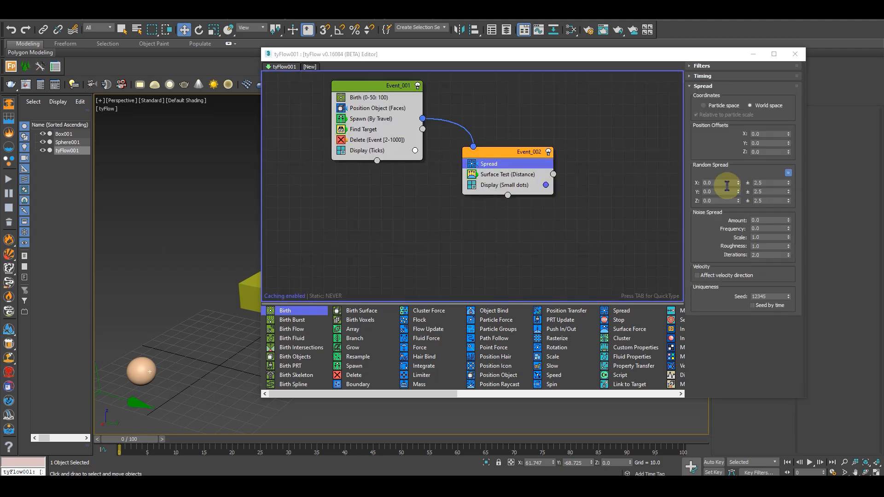
click(765, 183)
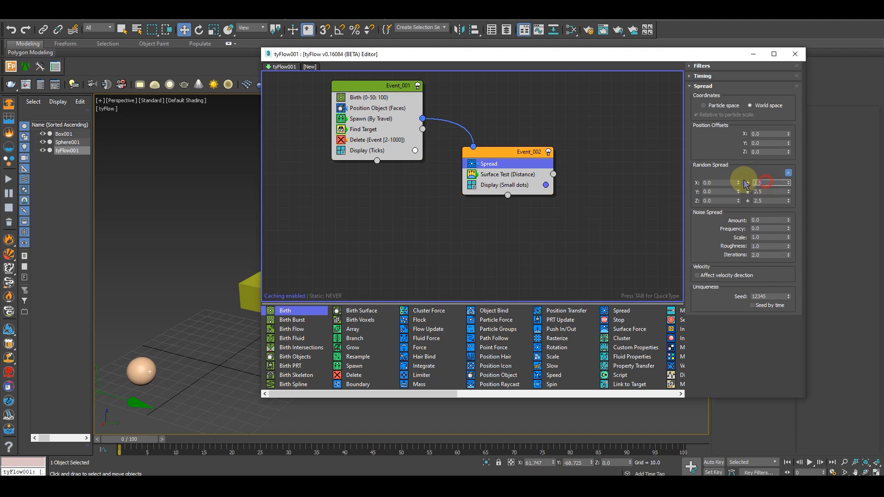
click(758, 161)
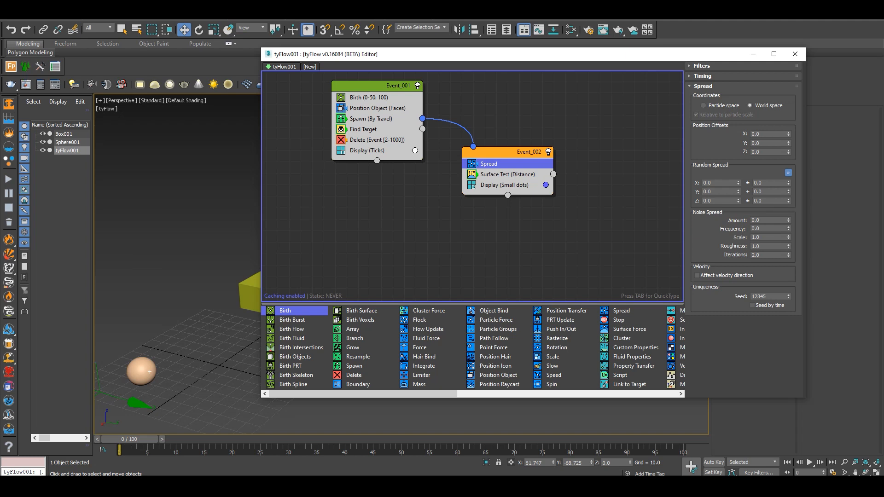
Set the Spread operator's noise spread to amount 20, frequency 3 and scale 0.025
drag(764, 222, 737, 224)
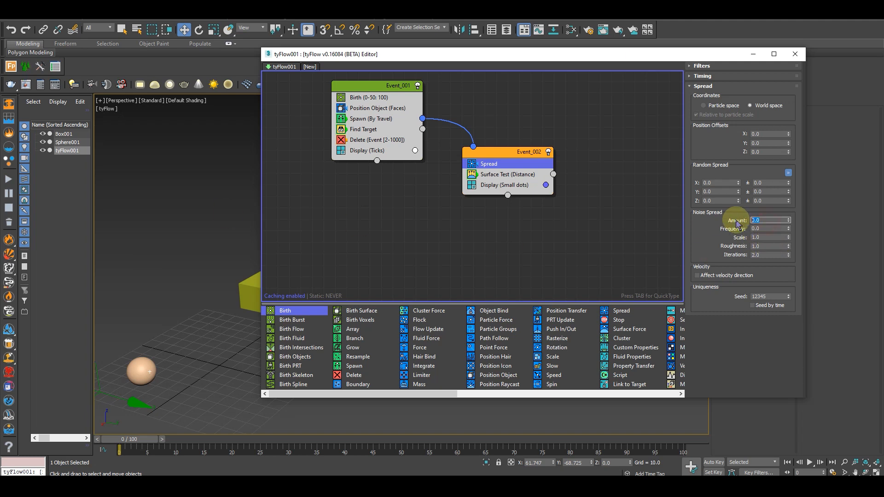
key(Tab)
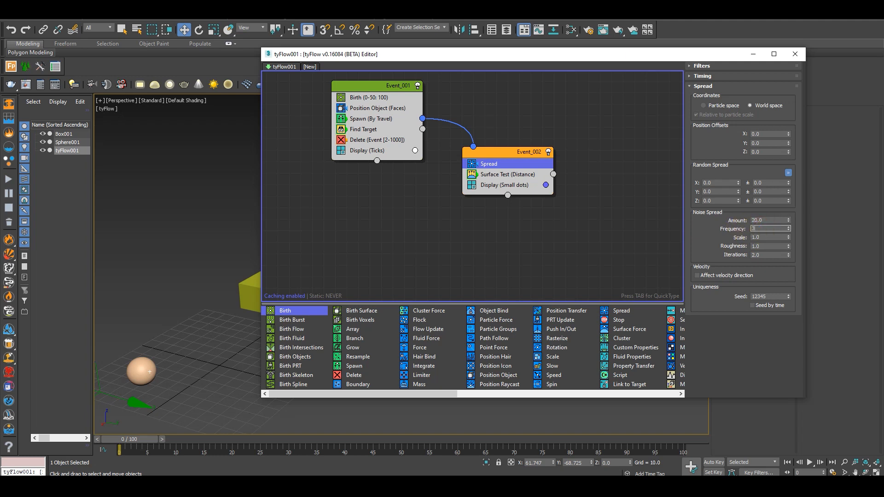
drag(774, 238, 735, 240)
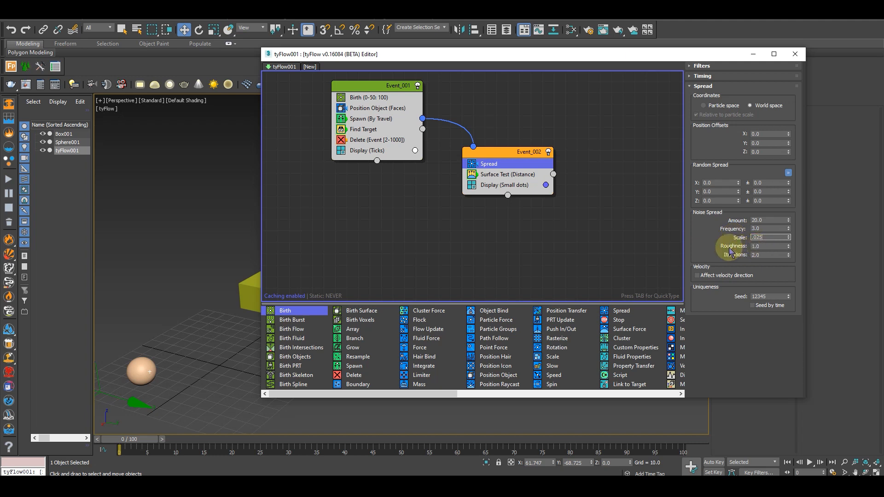
click(702, 235)
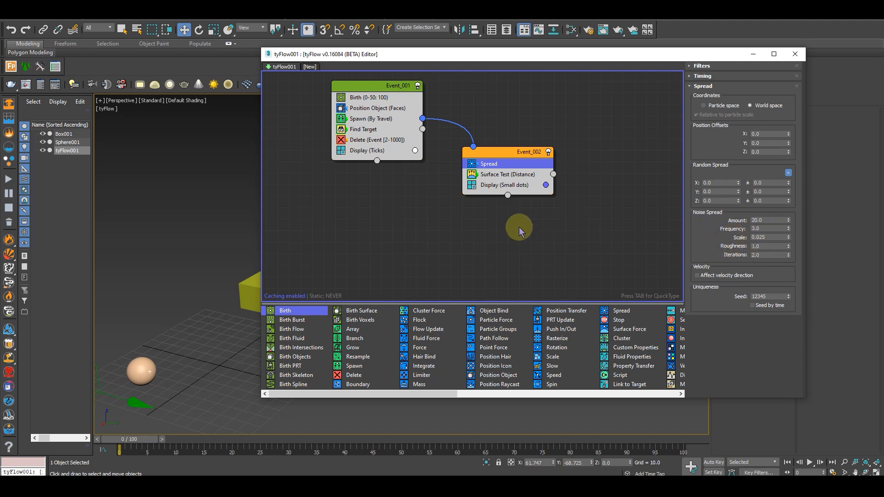
Delete the Display operator from Event_002 and shift the event slightly closer to Event_001
middle_drag(504, 200, 489, 196)
click(489, 186)
key(Delete)
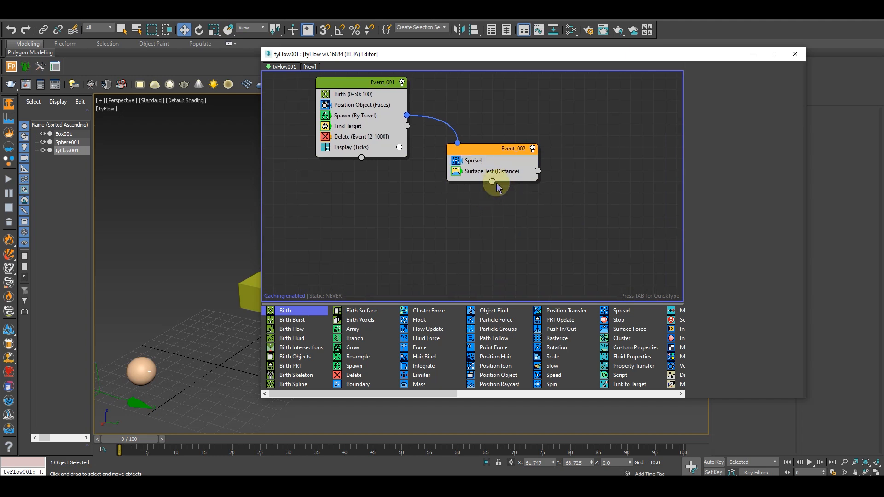
drag(495, 154, 486, 149)
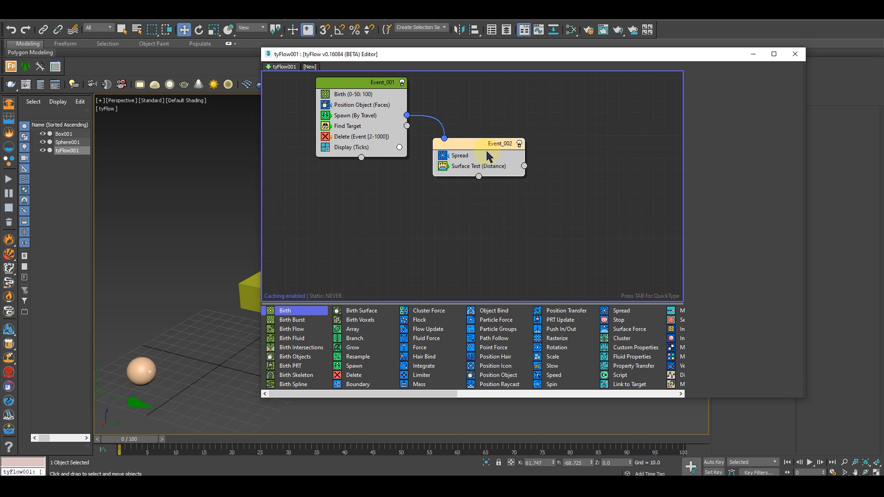
Add a Send Out operator to Event_002 and order its operators as Surface Test, Spread, Send Out
key(Tab)
text(send)
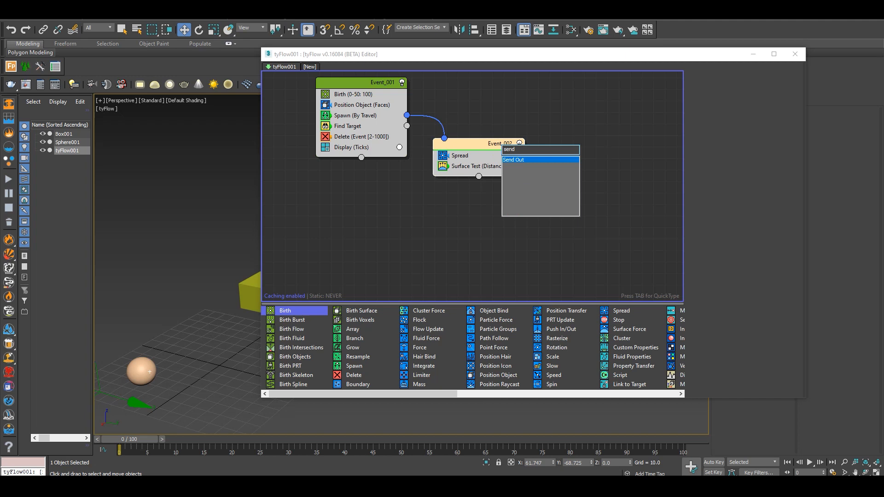
key(Return)
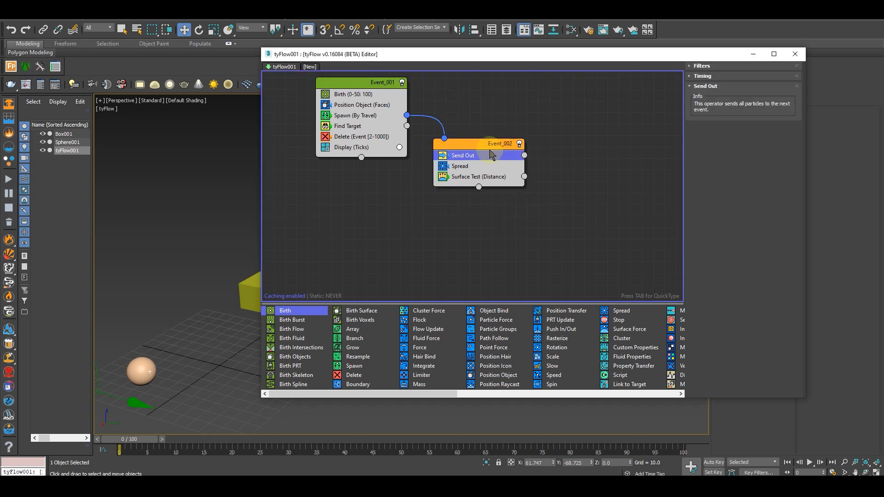
drag(486, 174, 460, 179)
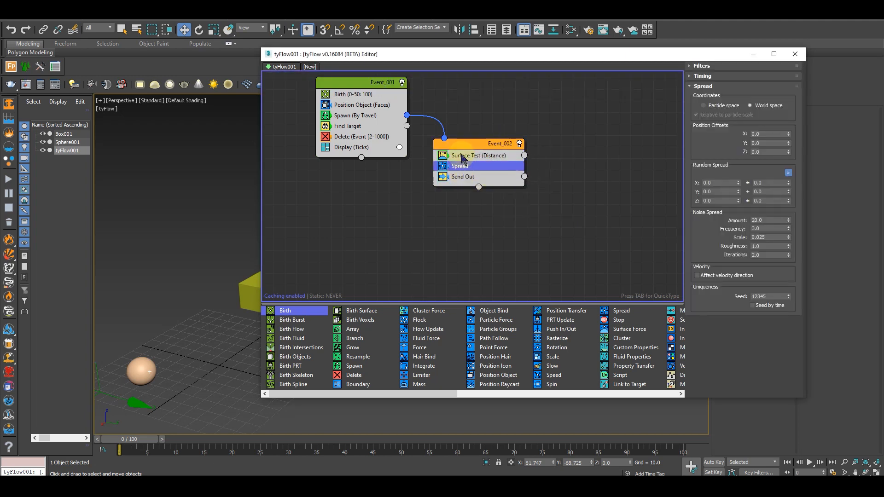
click(462, 156)
click(465, 167)
Copy the Send Out operator into a new event beside Event_002 and connect the Surface Test output to it
drag(468, 177, 598, 180)
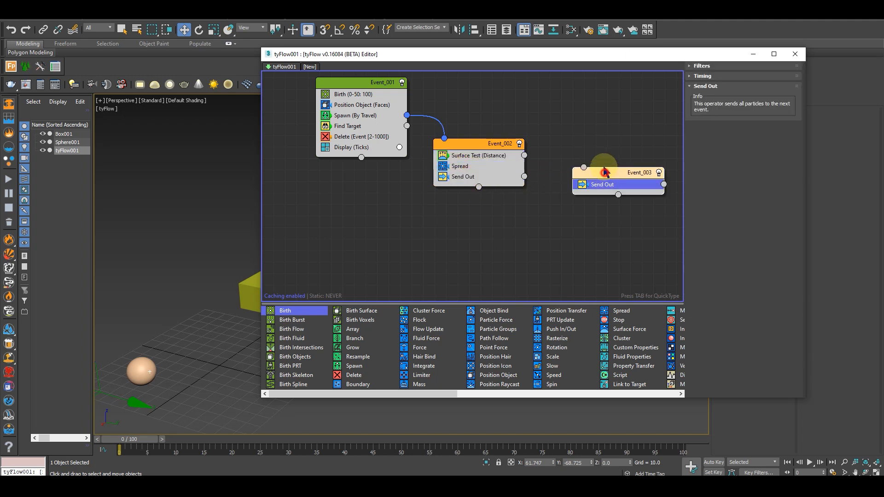
drag(524, 155, 490, 166)
click(610, 187)
click(565, 171)
click(464, 177)
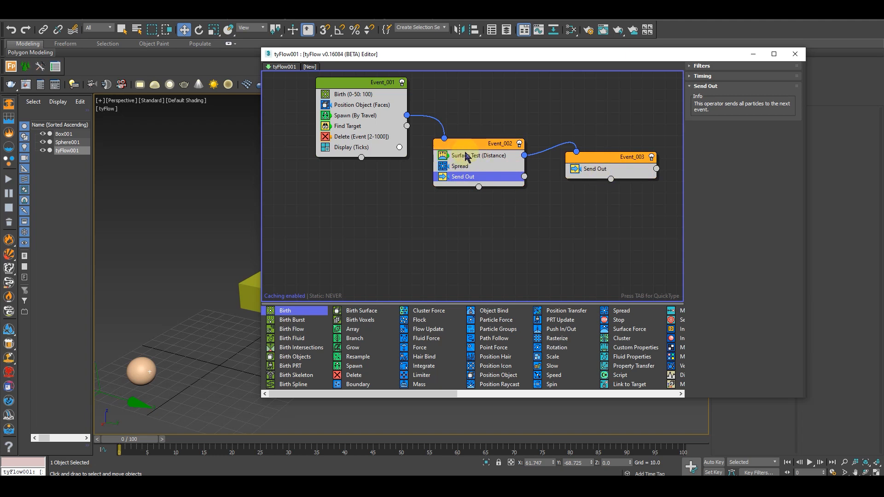
drag(469, 140, 466, 131)
mouse_move(629, 161)
mouse_down()
mouse_move(611, 160)
mouse_move(617, 170)
mouse_up()
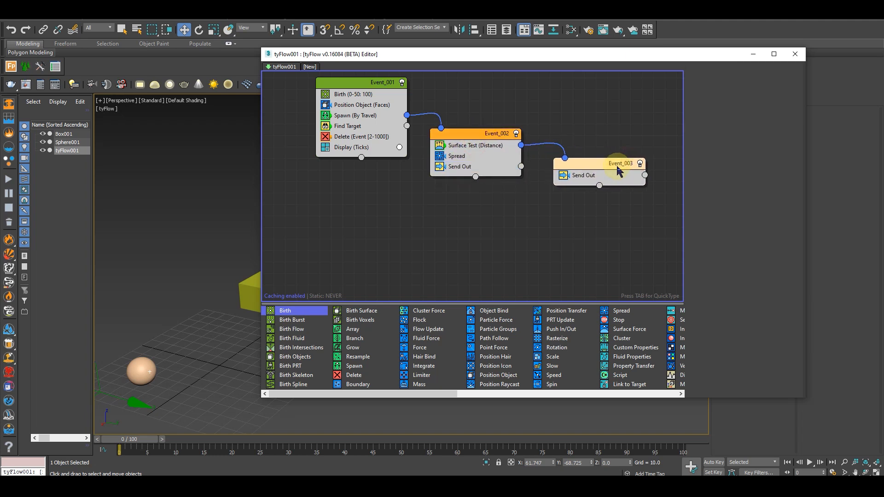
middle_drag(550, 200, 507, 190)
drag(548, 154, 554, 150)
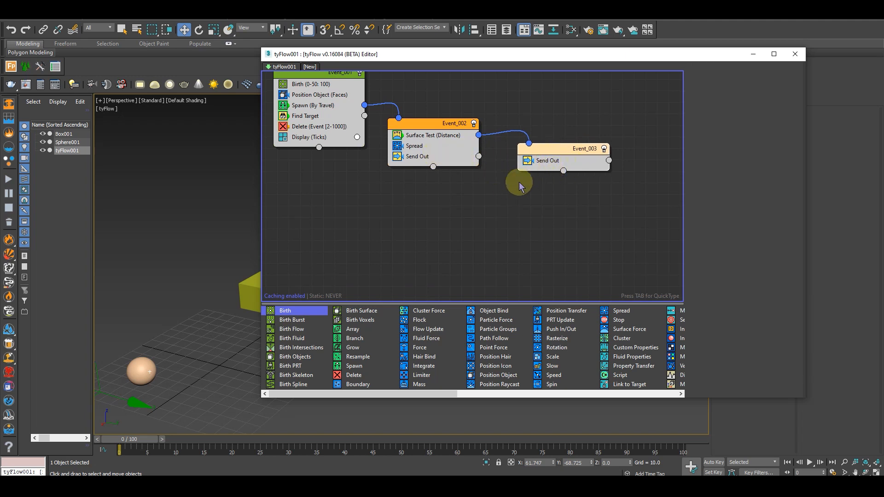
middle_drag(495, 204, 487, 205)
click(501, 220)
key(Tab)
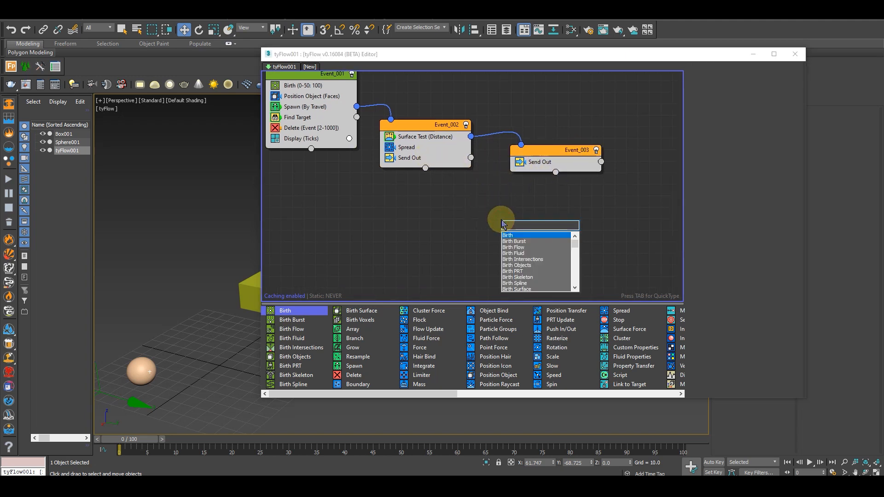
key(Escape)
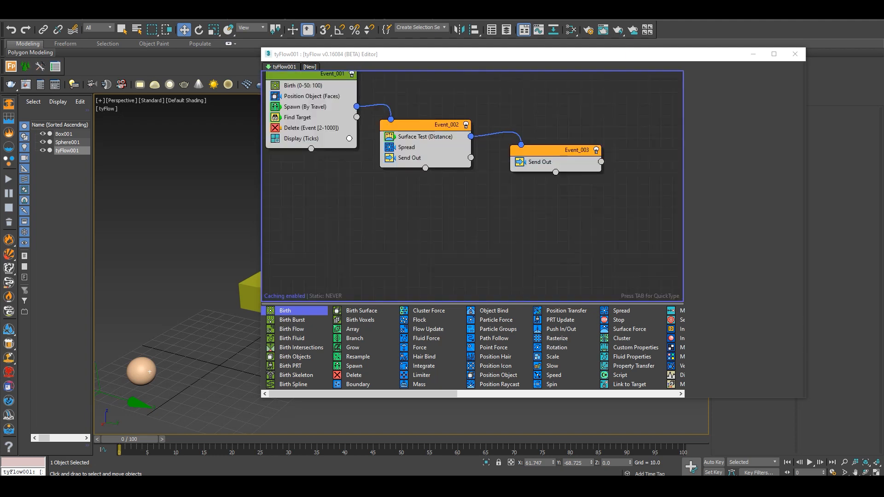
Create a new event with a Resample operator in the empty area below Event_003
click(566, 221)
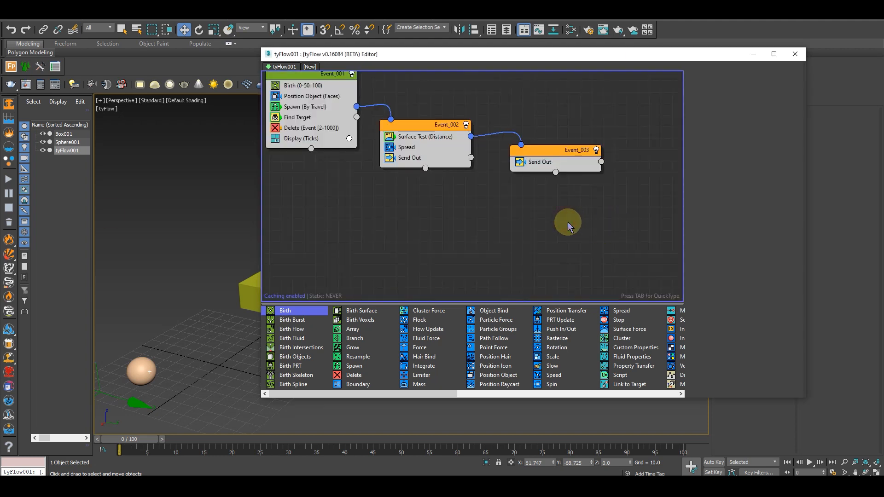
key(Tab)
text(resampl)
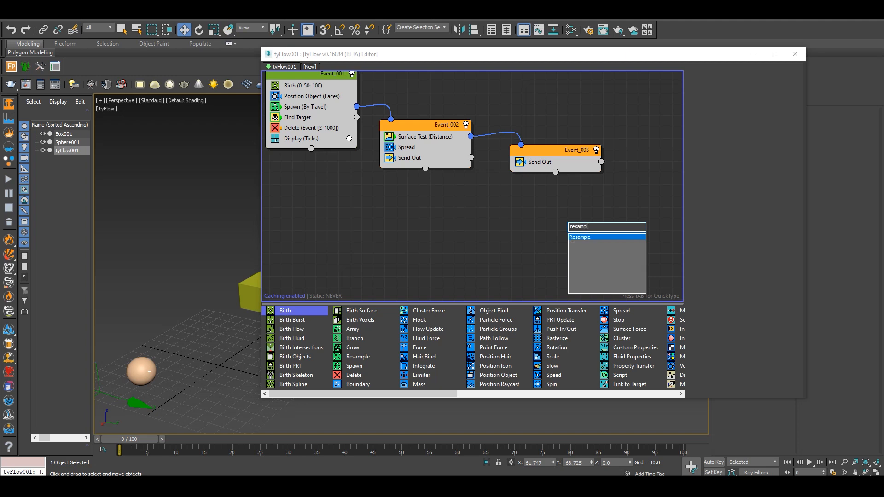
key(Return)
drag(605, 222, 521, 214)
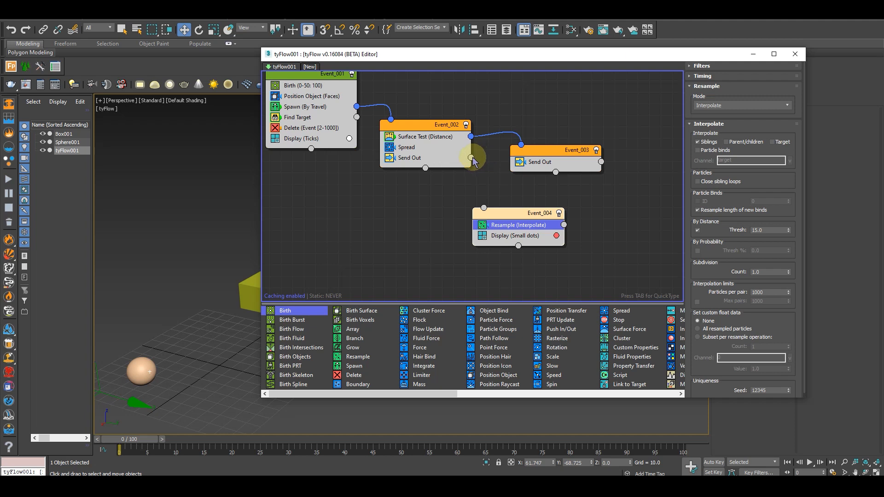
drag(508, 220, 504, 213)
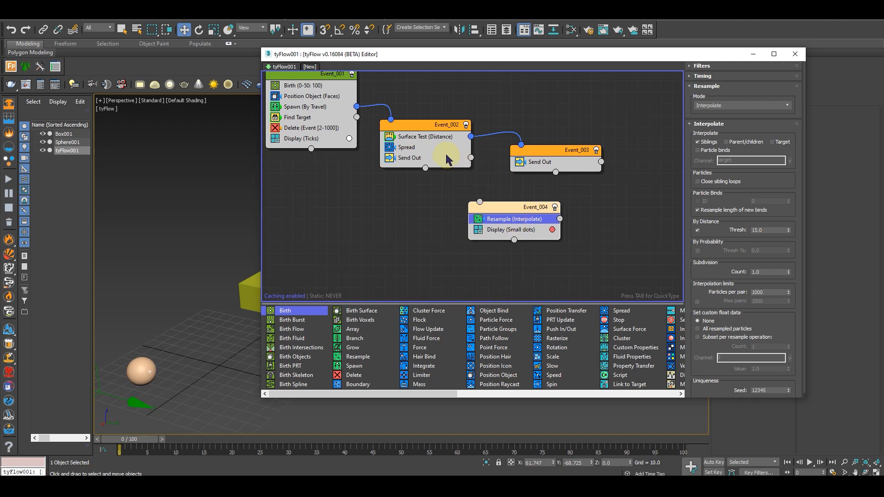
Connect the Send Out outputs of Event_002 and Event_003 to the input of Event_004
drag(471, 157, 521, 208)
drag(606, 163, 557, 228)
drag(555, 151, 548, 146)
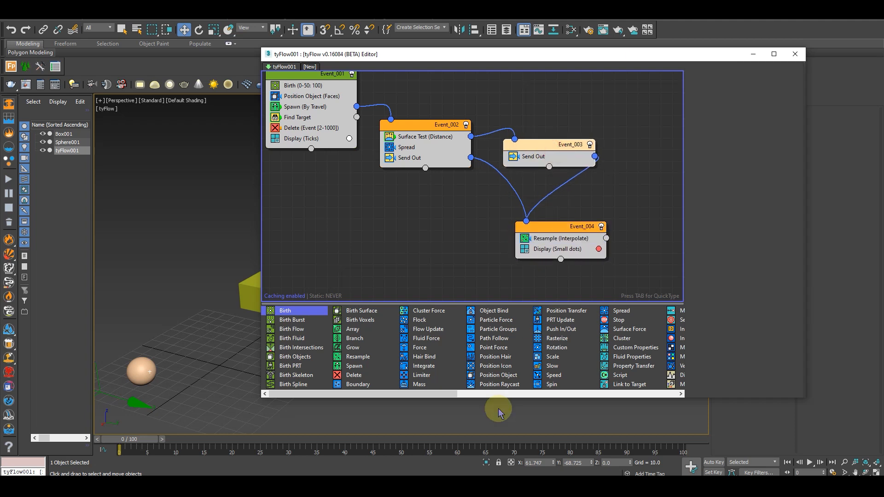
Add a Display operator to Event_003 below its Send Out operator
drag(420, 394, 654, 391)
drag(622, 339, 536, 125)
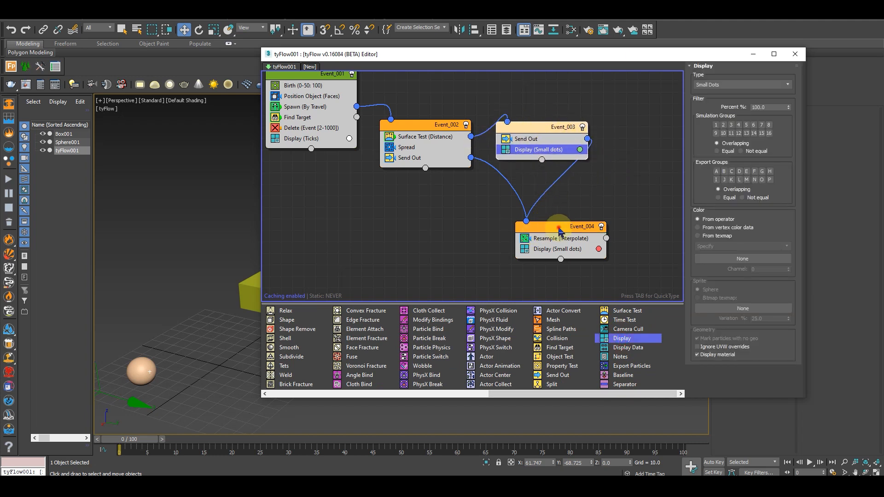
Set the Resample operator's distance threshold to 10 and its subdivision count to 5
drag(561, 237, 541, 230)
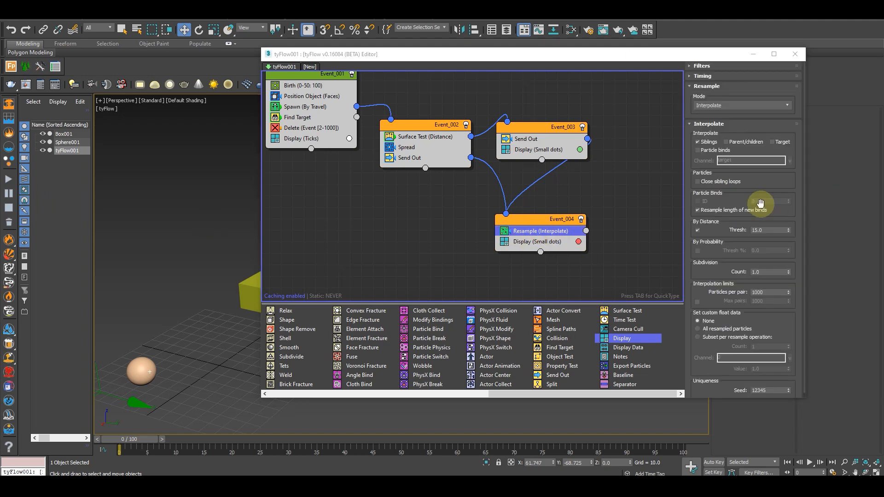
double_click(767, 229)
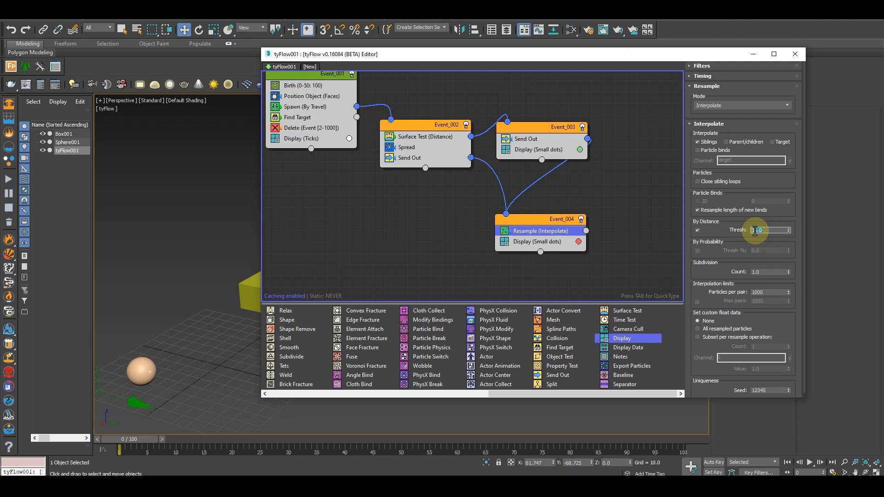
scroll(741, 214, down, 1)
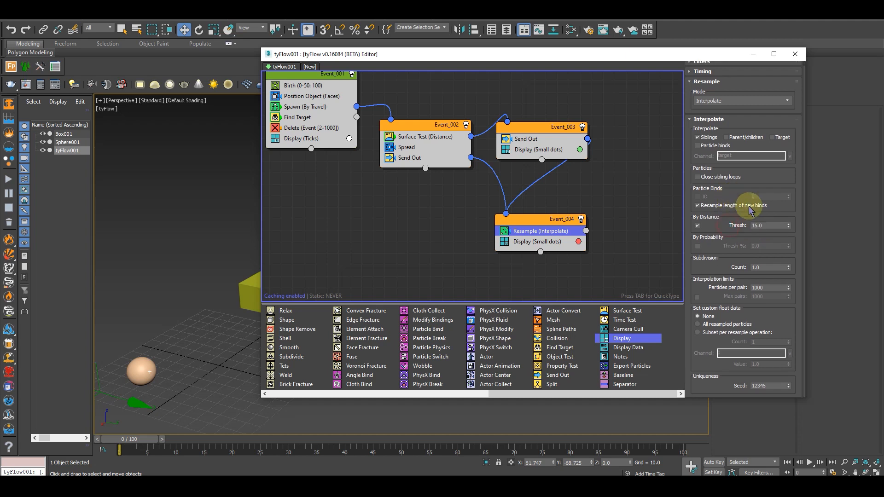
drag(764, 224, 706, 225)
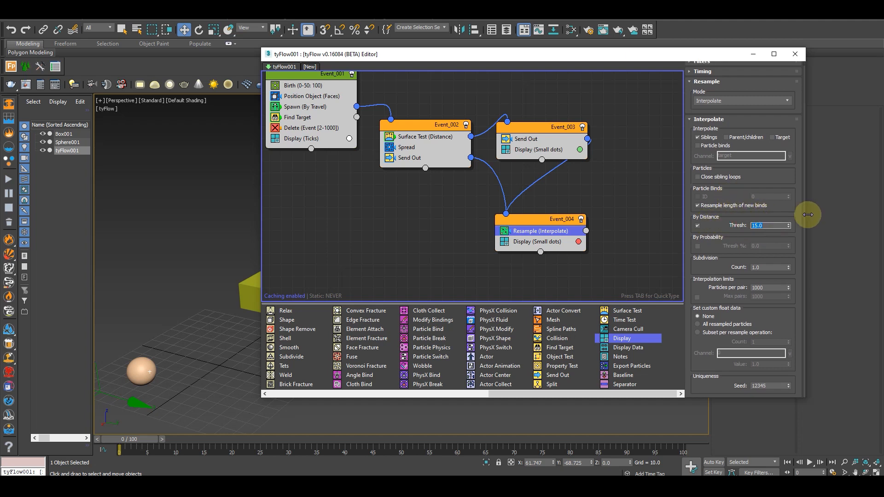
drag(764, 267, 729, 266)
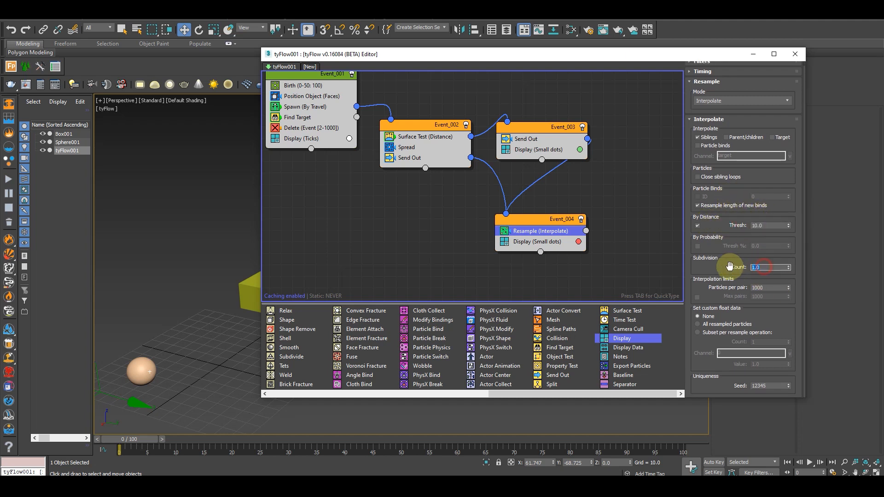
text(5)
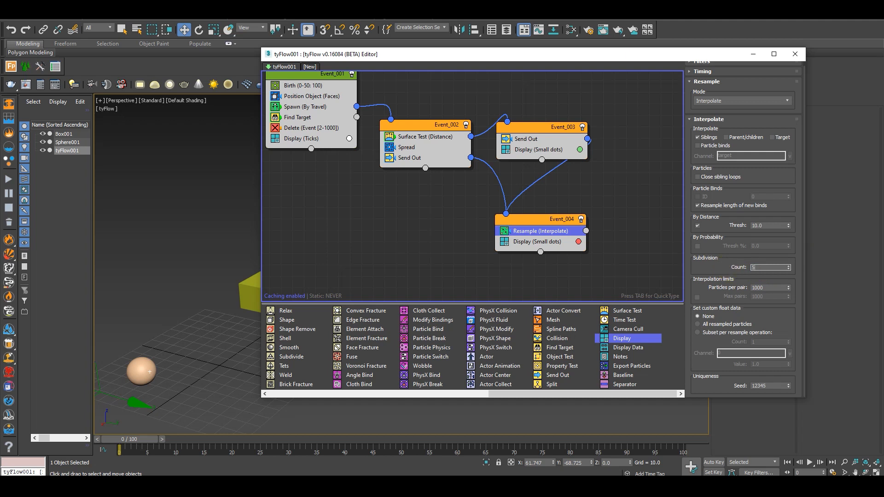
click(764, 225)
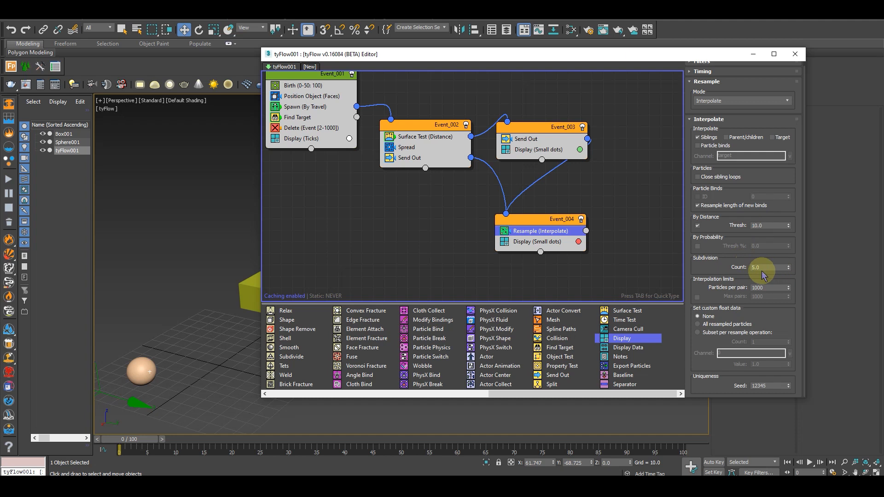
Add a Slow operator to Event_004 between the Resample and Display operators
click(530, 219)
drag(531, 223, 544, 225)
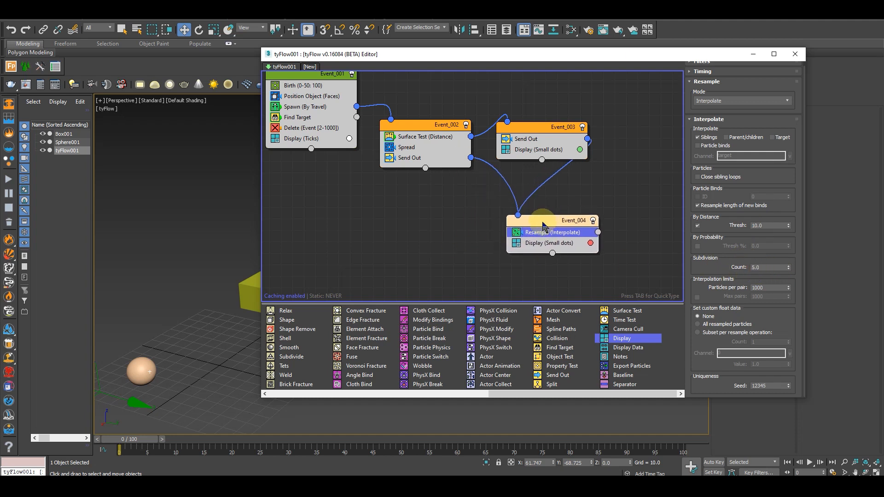
key(Tab)
text(sl)
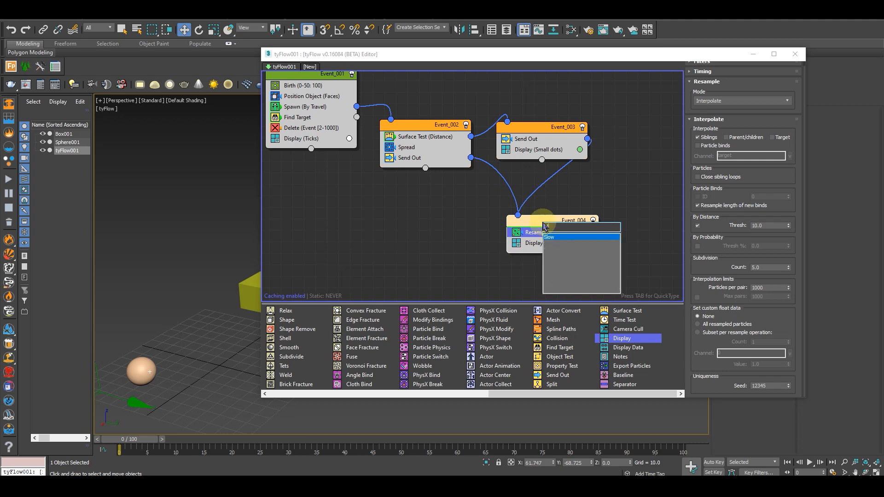
text(o)
key(Return)
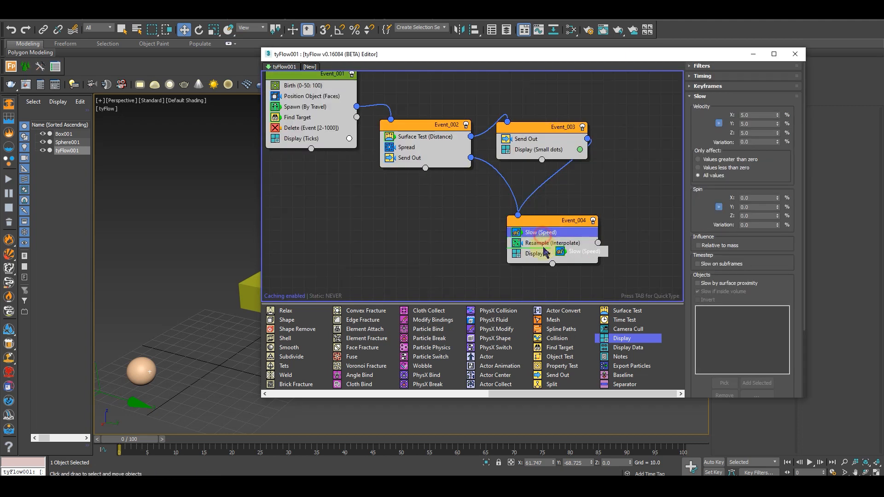
Set the Slow operator's velocity reduction to 30% on the X, Y and Z axes
double_click(752, 115)
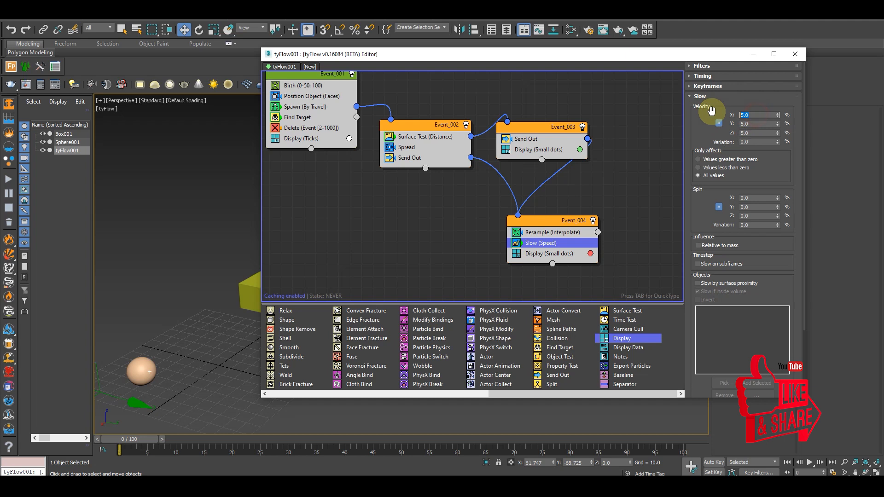
text(30)
key(Return)
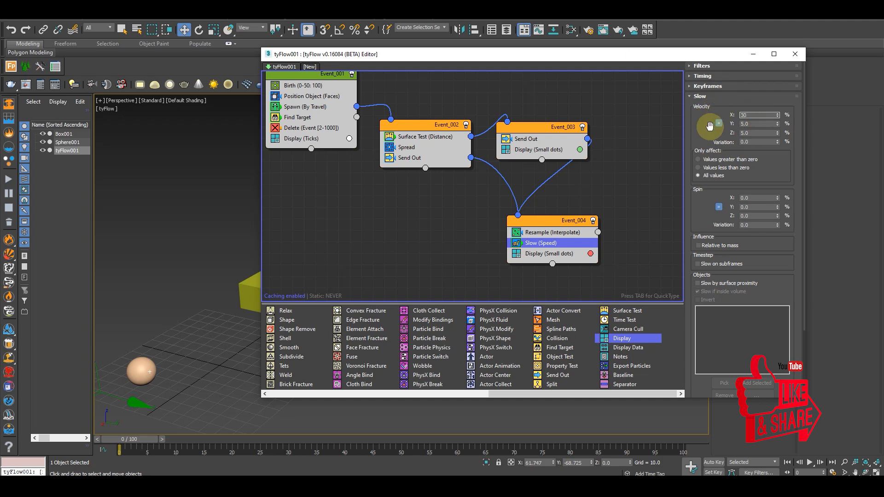
middle_drag(556, 243, 500, 217)
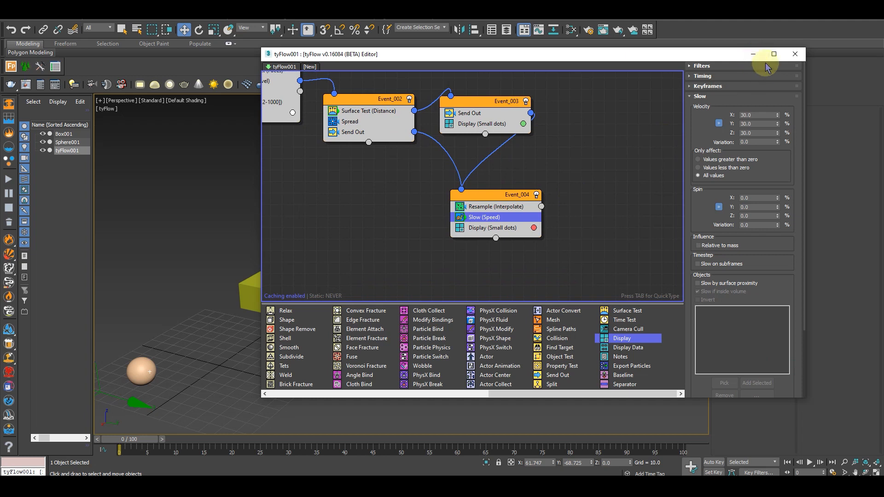
Minimize the tyFlow editor and create a tySplines object on the grid beside the box and sphere
click(752, 54)
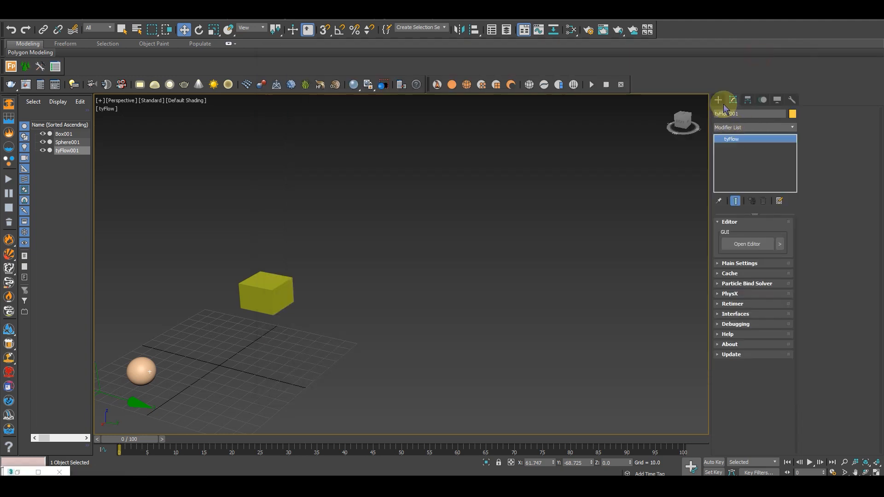
click(718, 100)
click(730, 113)
click(723, 127)
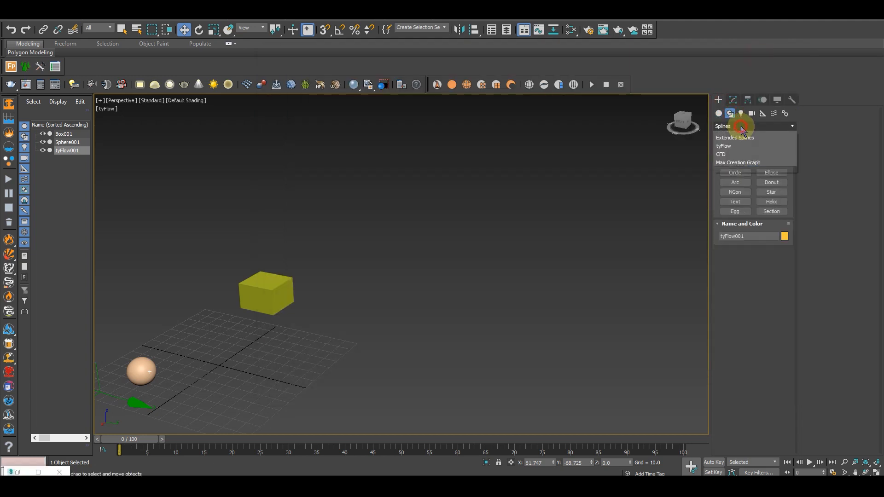
click(723, 161)
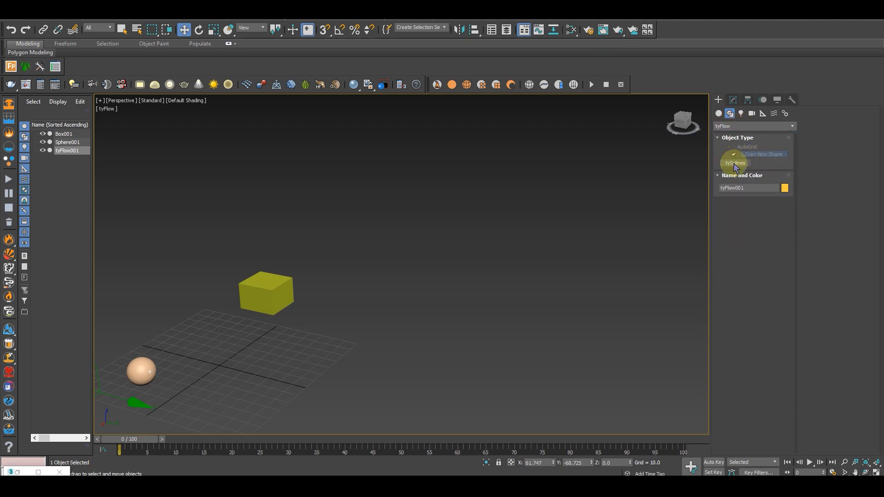
click(735, 163)
drag(345, 363, 357, 372)
right_click(242, 406)
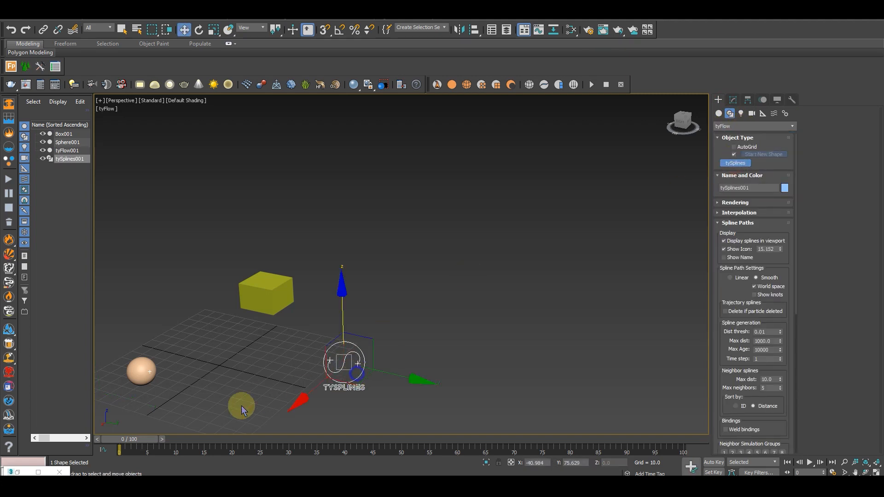
Add a tySplineMesher modifier to the tySplines object
click(732, 99)
click(736, 139)
click(741, 127)
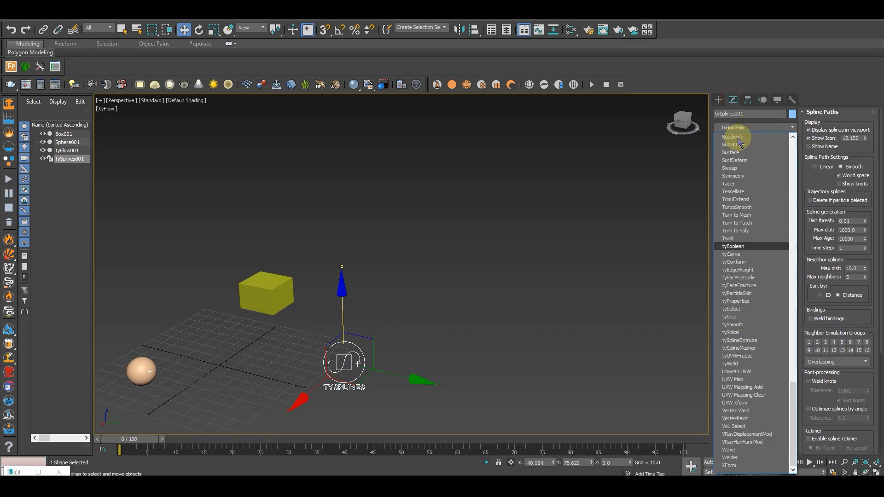
click(743, 348)
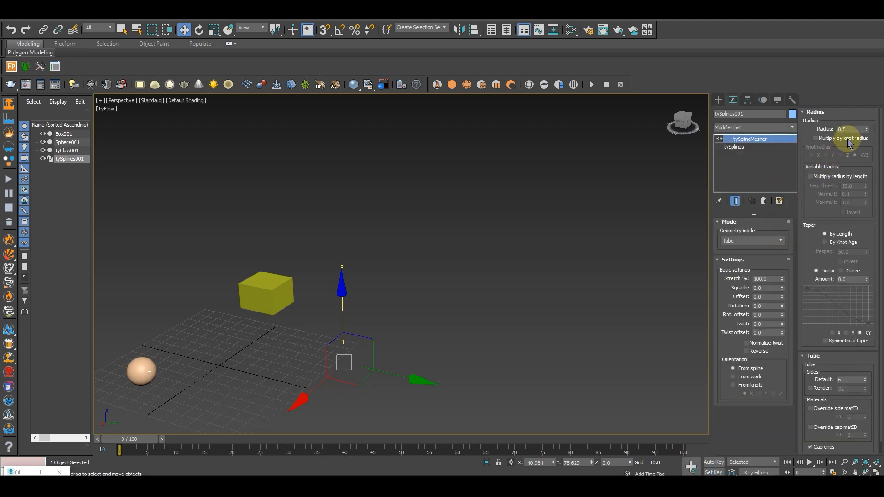
Set the tySplineMesher radius to 0.25 and its default number of tube sides to 6
click(838, 128)
text(.)
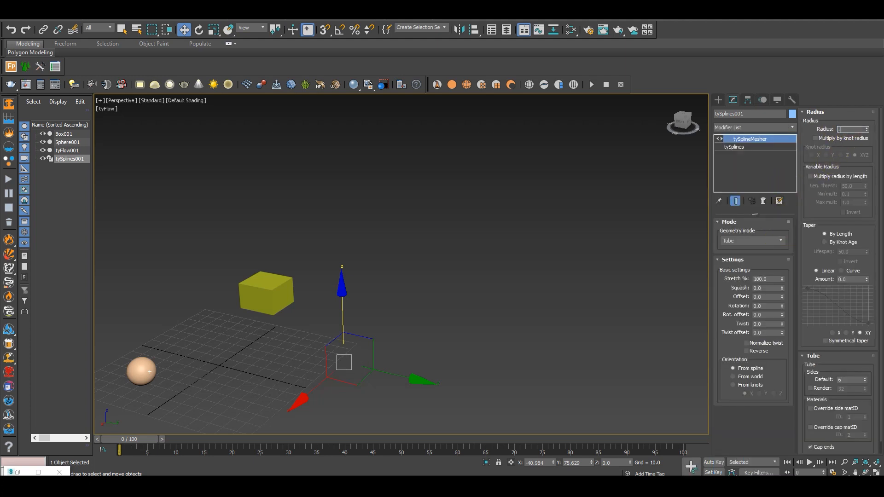
text(25)
key(Return)
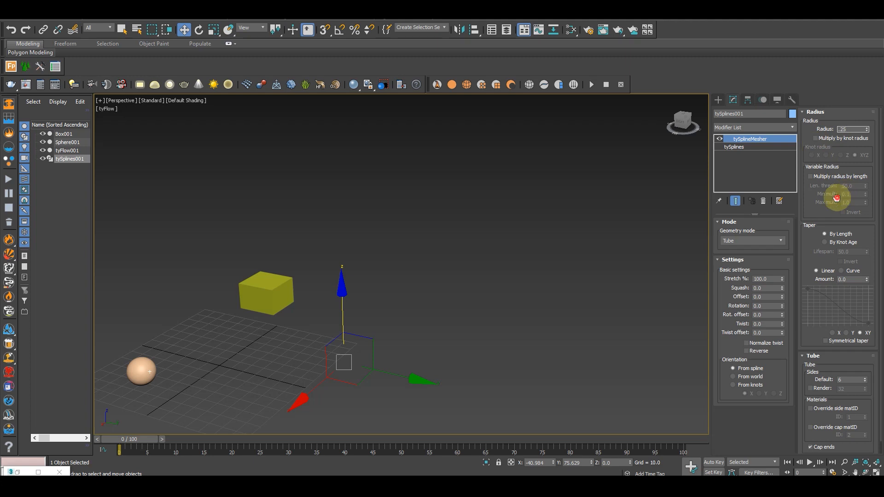
scroll(840, 211, down, 1)
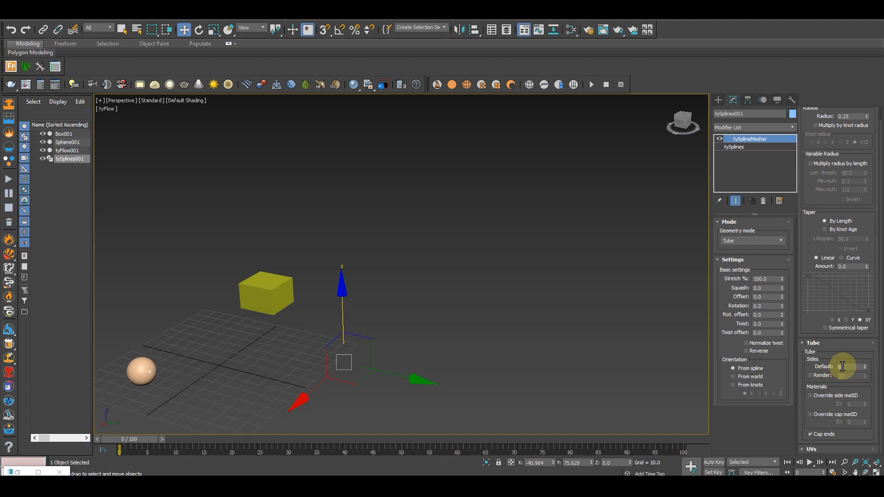
mouse_move(844, 367)
mouse_down()
mouse_move(830, 366)
mouse_move(845, 349)
mouse_up()
text(6)
key(Return)
Select the tyFlow object in the viewport and restore its editor window
middle_drag(96, 375, 168, 379)
click(169, 380)
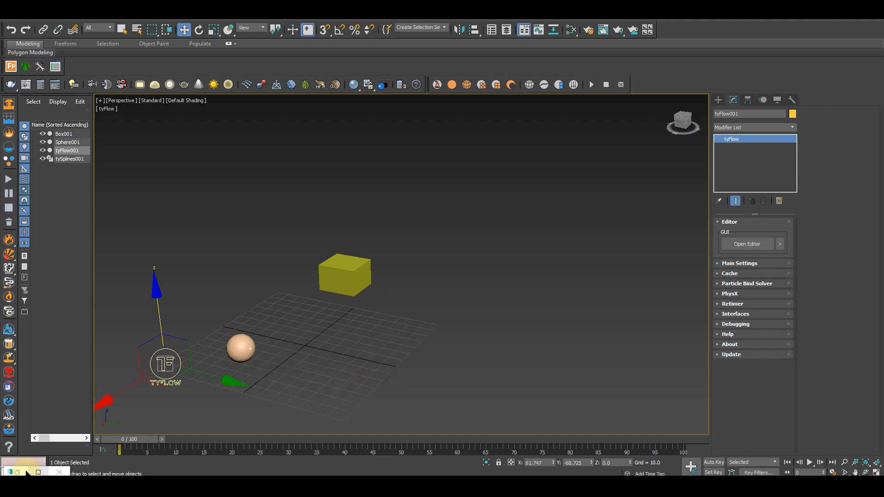
click(26, 472)
Add a Force operator below Slow in Event_004 and disable that event's Display operator
click(505, 193)
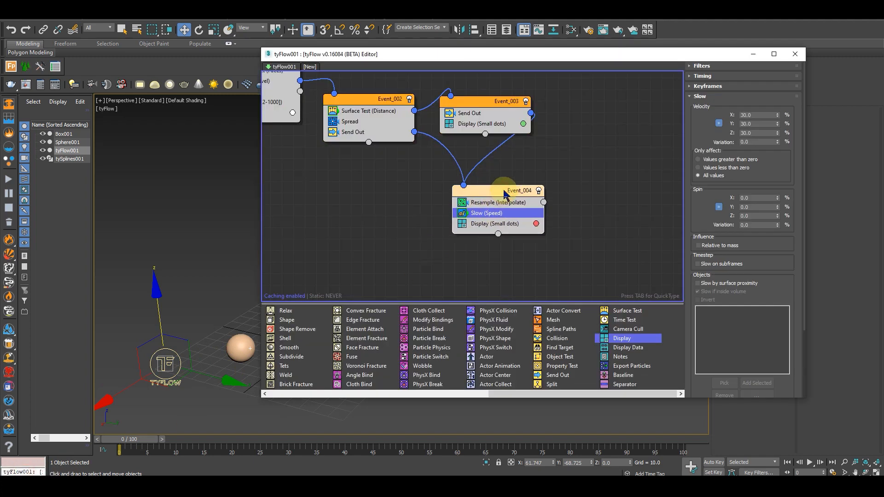
key(Tab)
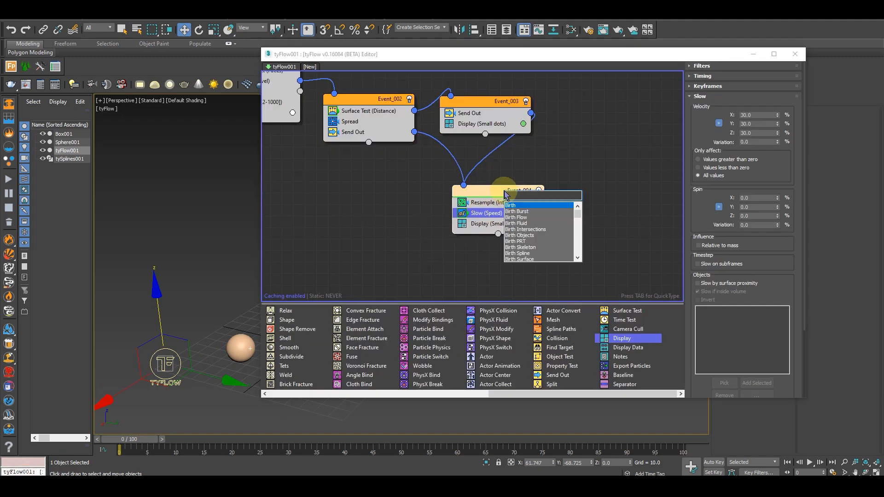
text(force)
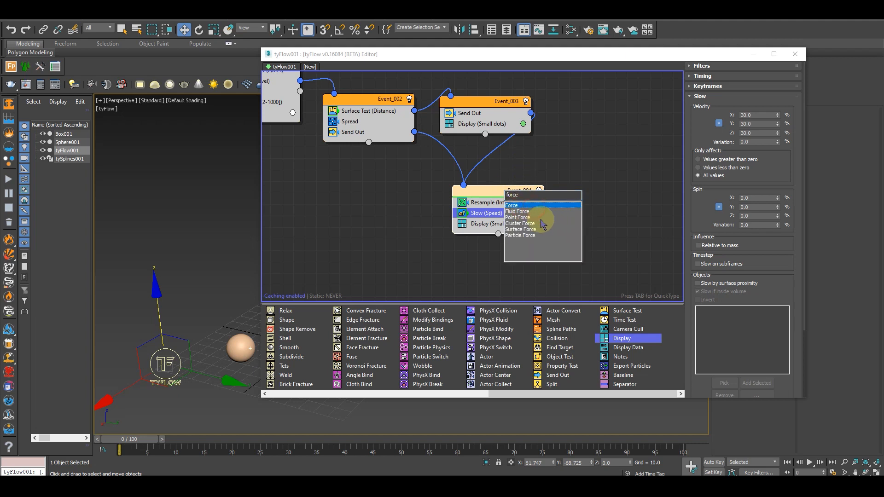
key(Return)
drag(495, 208, 499, 230)
middle_drag(568, 223, 461, 234)
click(365, 223)
middle_drag(539, 235, 534, 235)
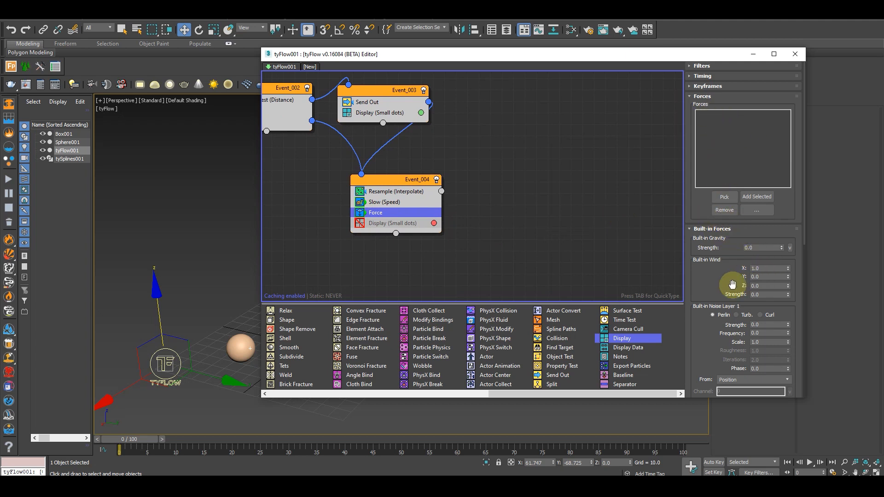
Switch the Force operator's built-in noise layer 1 to turbulence
scroll(733, 230, down, 3)
drag(722, 202, 722, 162)
click(736, 170)
double_click(767, 180)
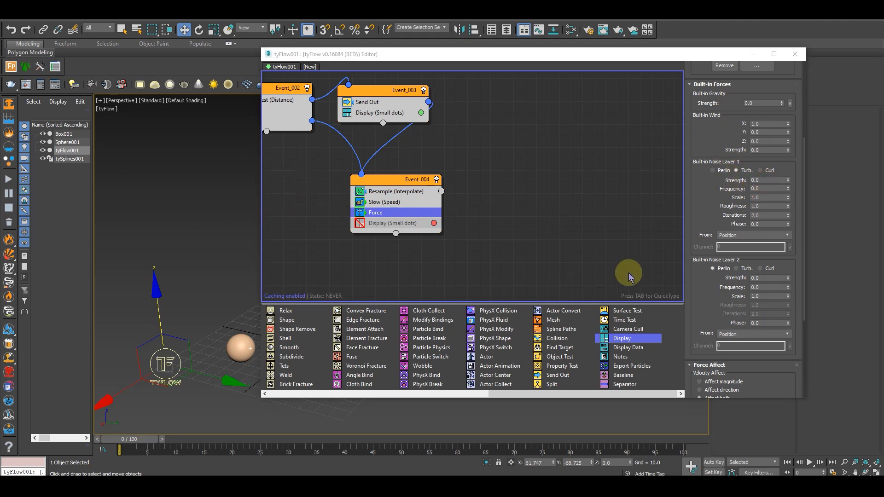
drag(711, 221, 710, 176)
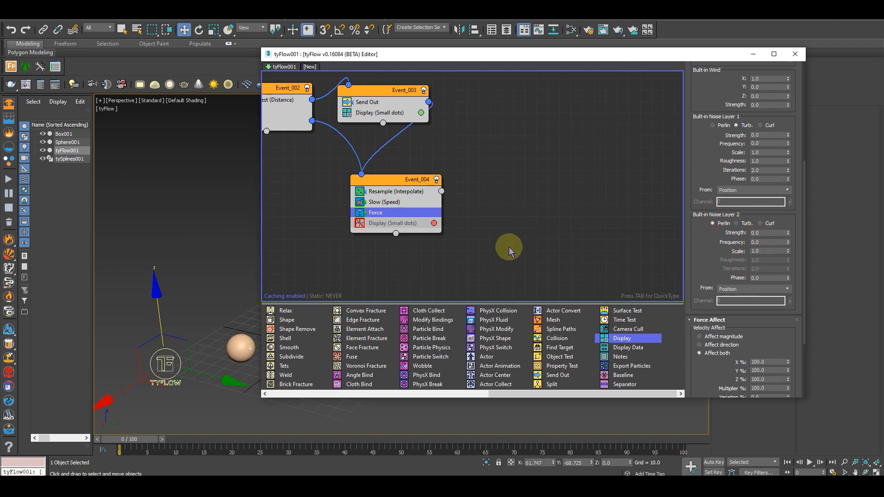
Set built-in noise layer 2 to turbulence with strength 1, frequency 0.05, scale 0.08 and 3 iterations
double_click(777, 233)
text(1)
double_click(762, 243)
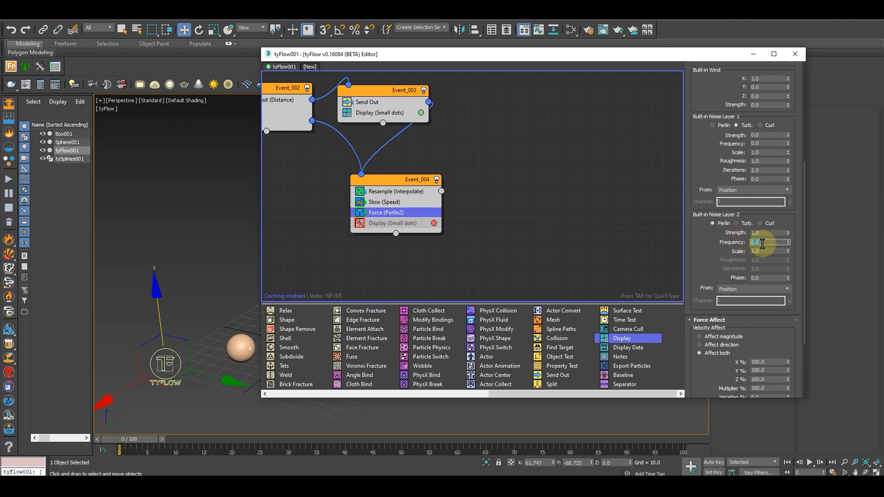
text(.0)
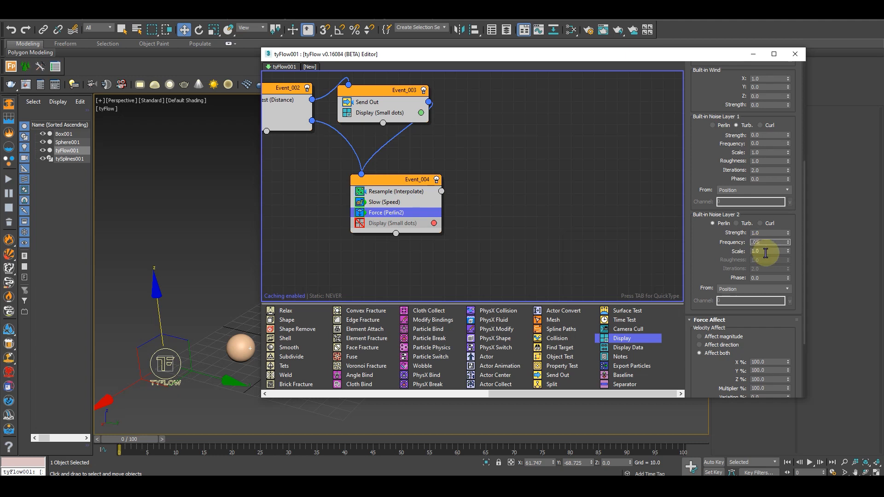
click(736, 223)
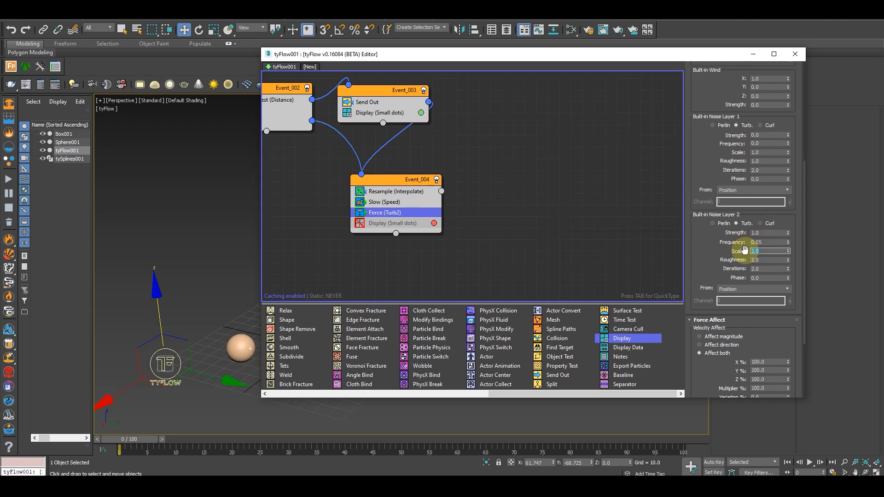
text(.08)
click(762, 260)
double_click(767, 269)
text(3)
key(Return)
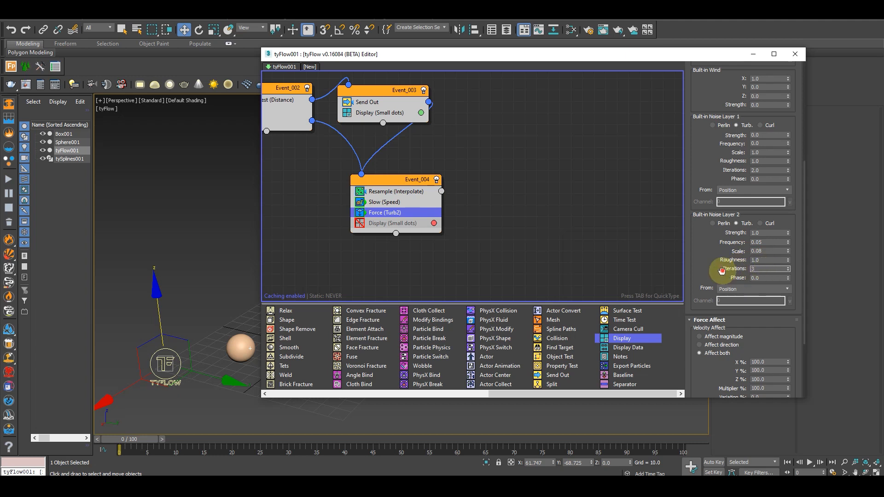
Change built-in noise layer 2 to strength 0.5, frequency 15 and scale 1
scroll(736, 290, down, 1)
drag(714, 235, 716, 313)
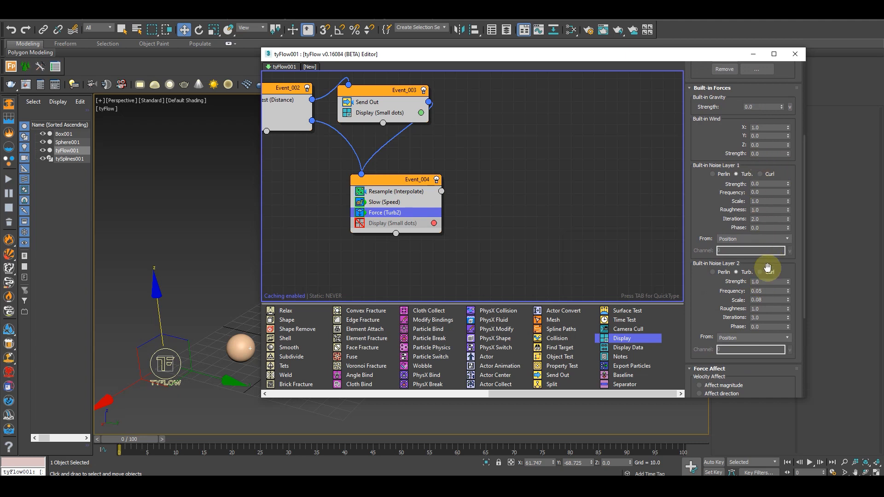
click(764, 281)
text(0.5)
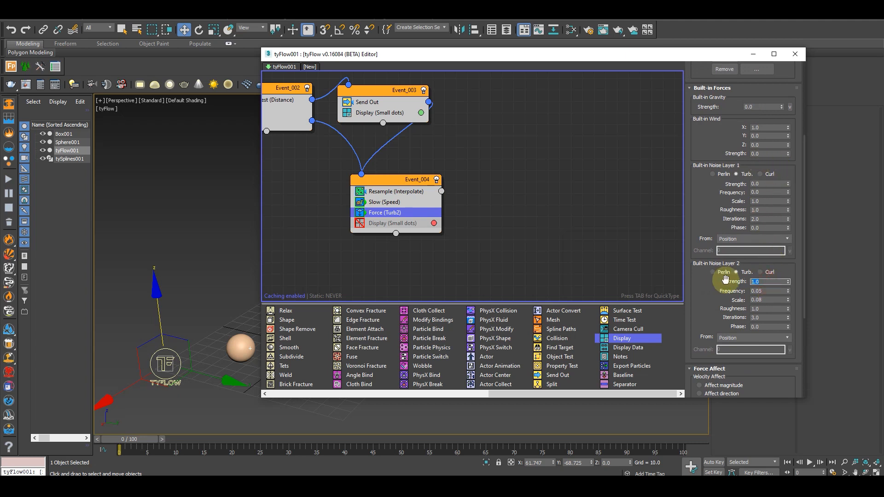
key(Tab)
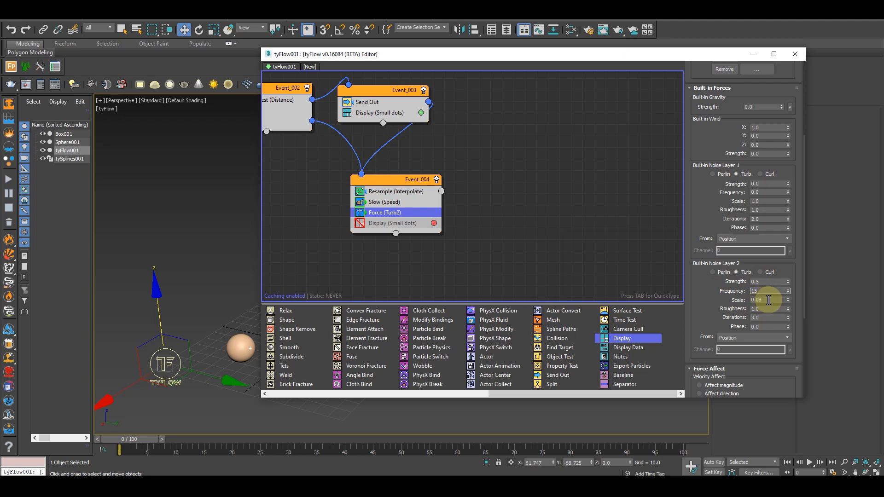
click(767, 299)
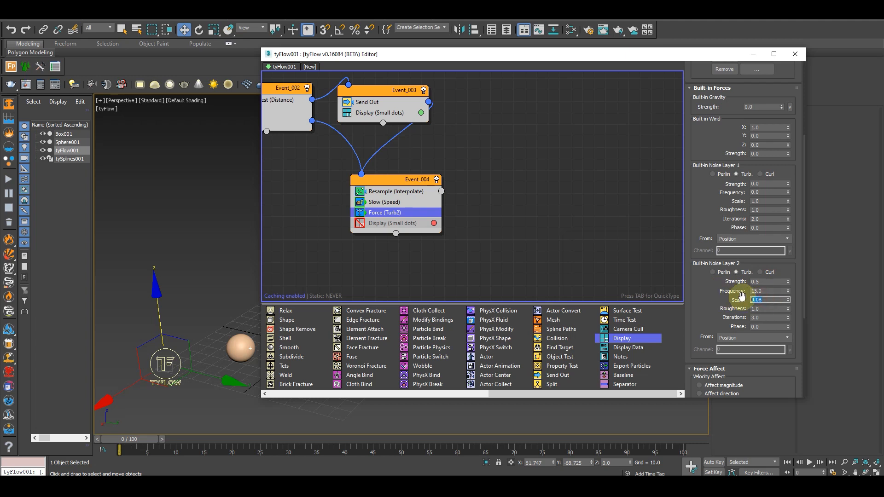
text(1)
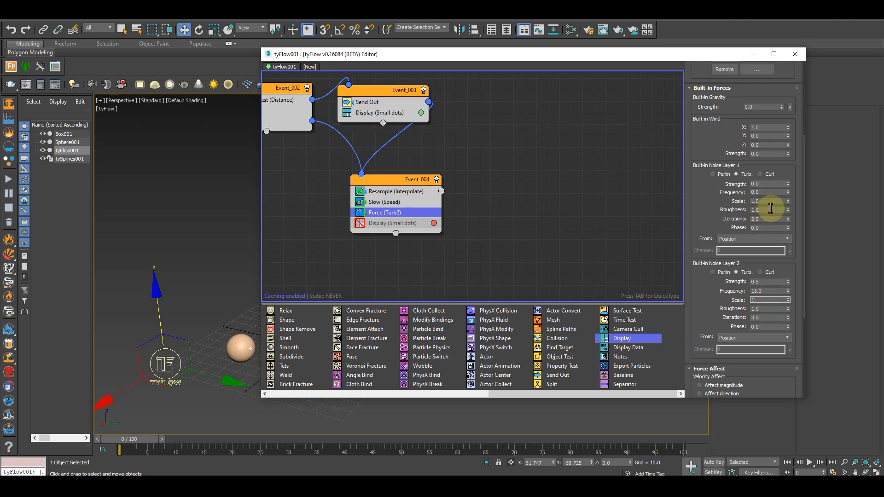
Set built-in noise layer 1 to strength 1, frequency 0.05, scale 0.08 and 3 iterations
click(769, 184)
text(1)
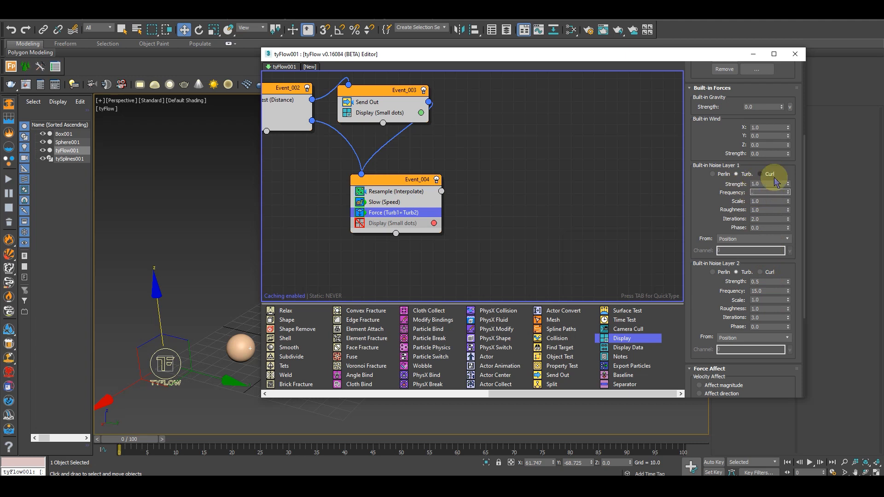
text(5)
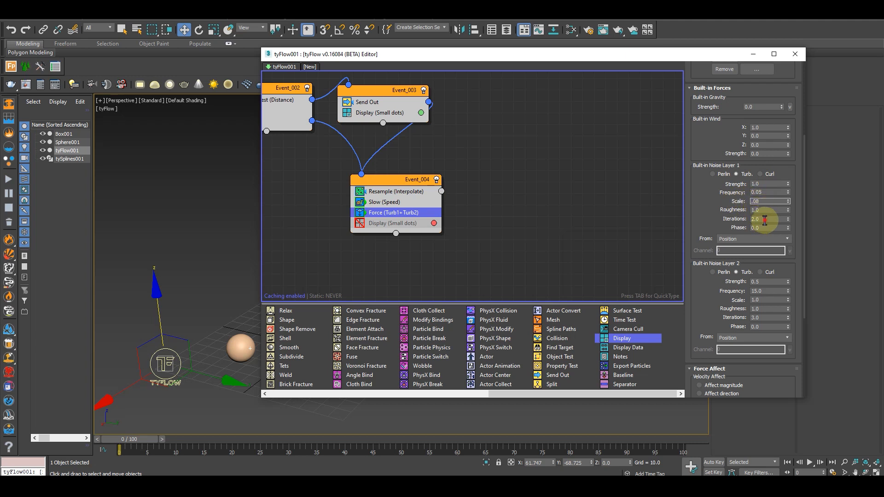
click(586, 192)
click(404, 201)
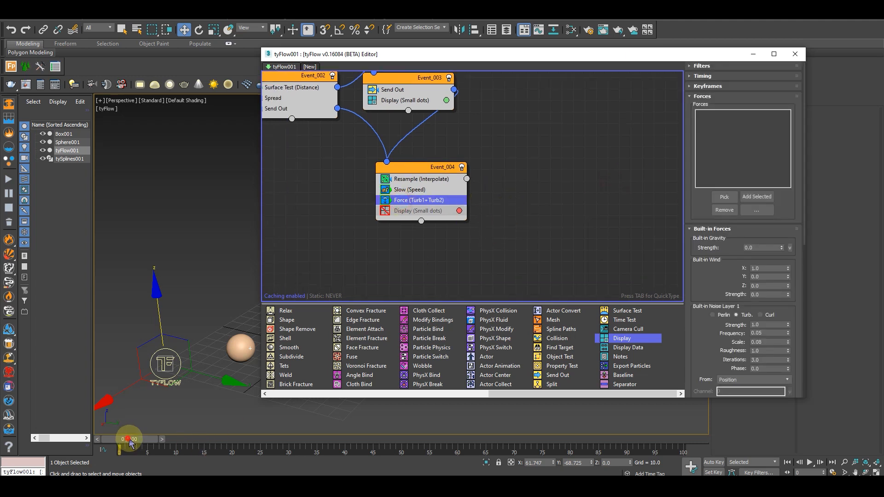
Enable the Display operator in Event_004 and scrub the first frames to check the turbulent particle trails
drag(131, 442, 139, 443)
key(w)
drag(500, 55, 590, 52)
click(157, 443)
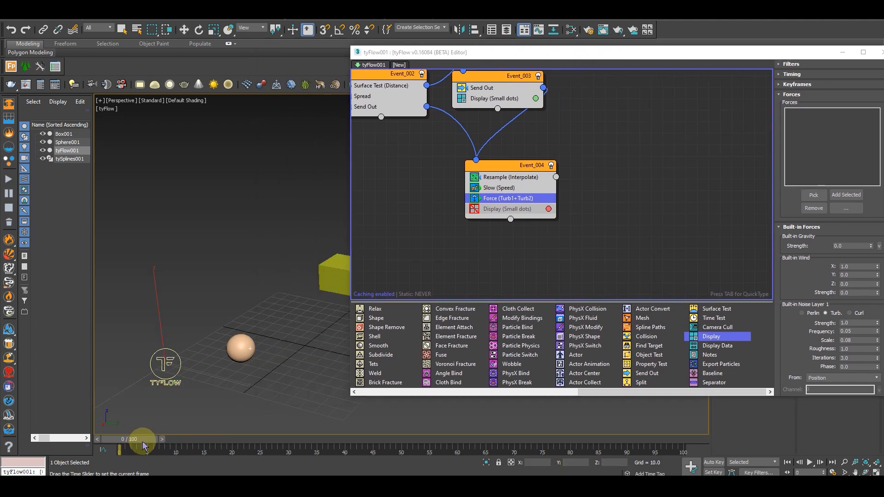
drag(718, 53, 705, 55)
click(460, 211)
click(146, 438)
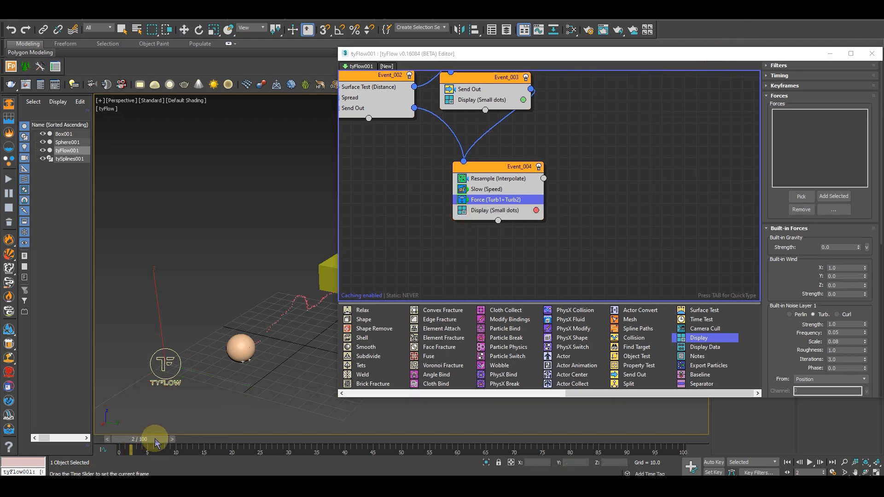
drag(152, 440, 157, 440)
scroll(240, 354, up, 3)
middle_drag(220, 352, 241, 330)
drag(150, 443, 125, 449)
Copy the Delete operator from Event_001 into Event_004 above Display and set its event age range to start at 3
middle_drag(661, 199, 754, 198)
middle_drag(614, 181, 614, 222)
scroll(589, 216, down, 1)
middle_drag(413, 179, 426, 178)
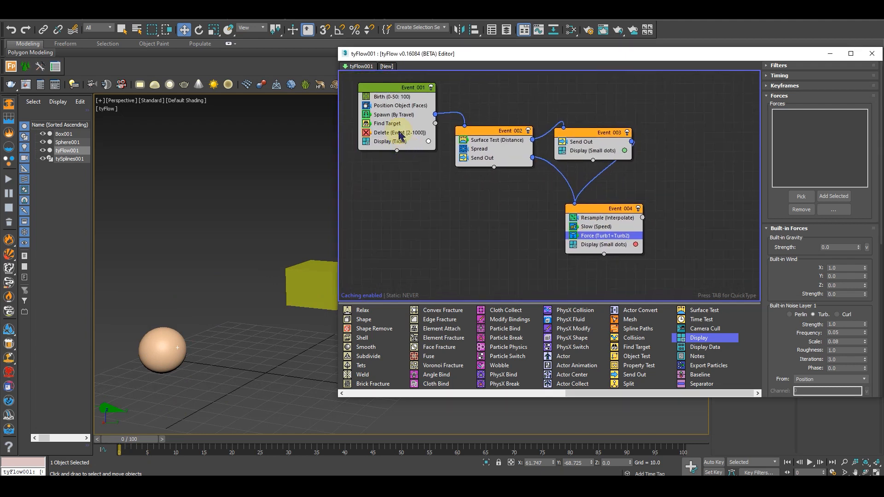
drag(393, 138, 609, 243)
drag(721, 248, 704, 233)
middle_drag(704, 233, 606, 217)
scroll(667, 209, down, 2)
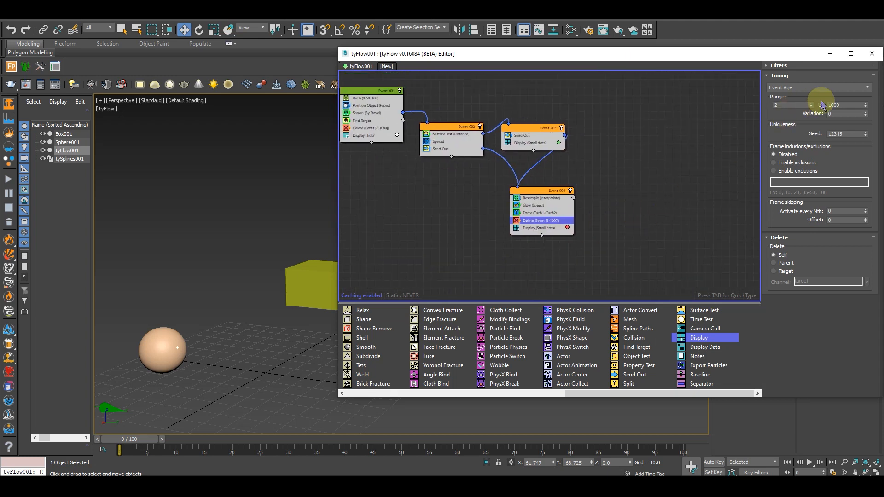
click(787, 105)
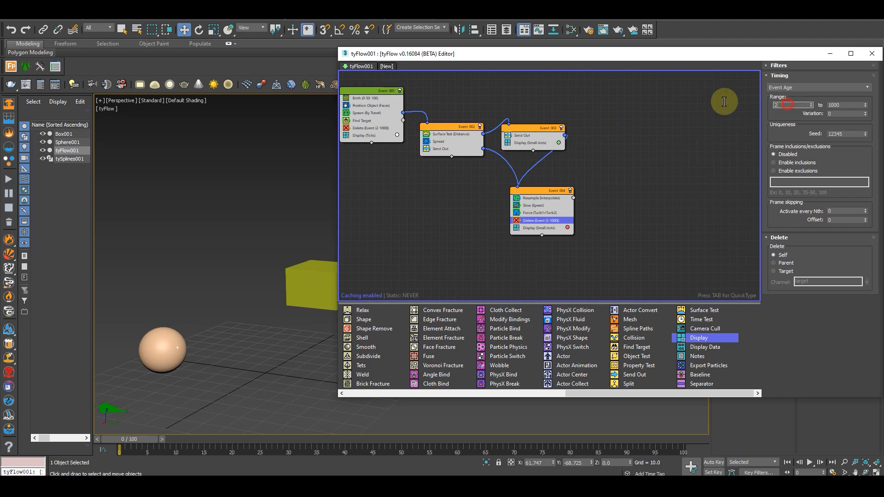
click(795, 121)
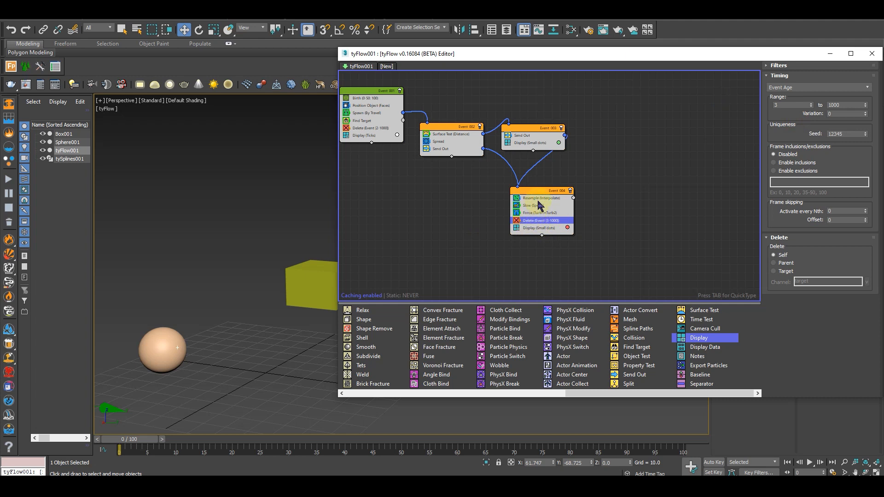
Add a Spline Paths operator to Event_004 and place it between Force and Delete
mouse_move(266, 317)
middle_down()
mouse_move(207, 309)
mouse_move(281, 322)
middle_up()
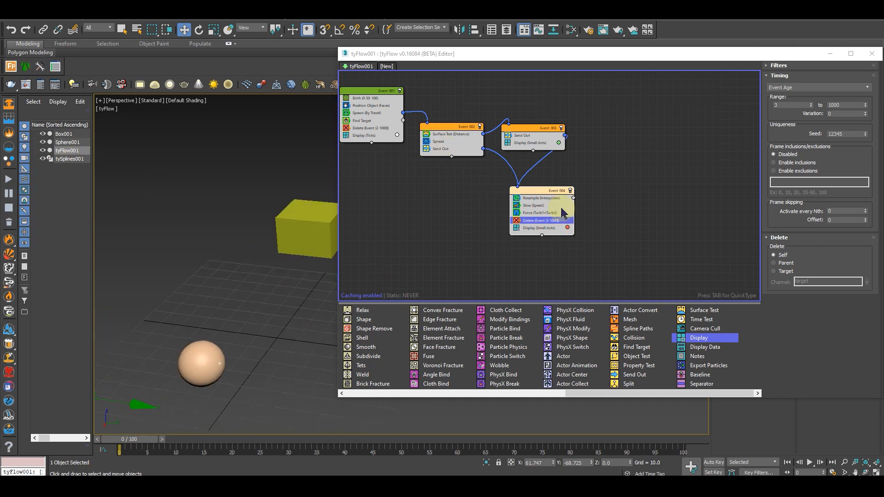
scroll(562, 213, up, 2)
drag(545, 185, 532, 181)
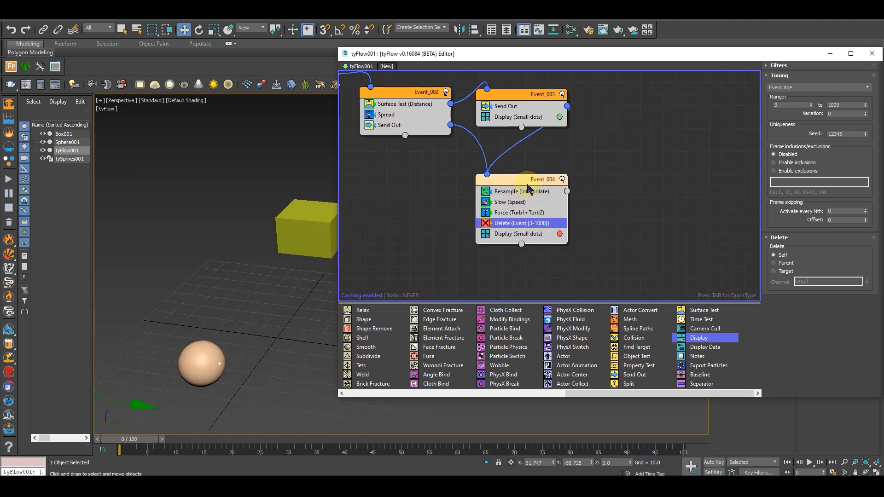
key(Tab)
text(pro)
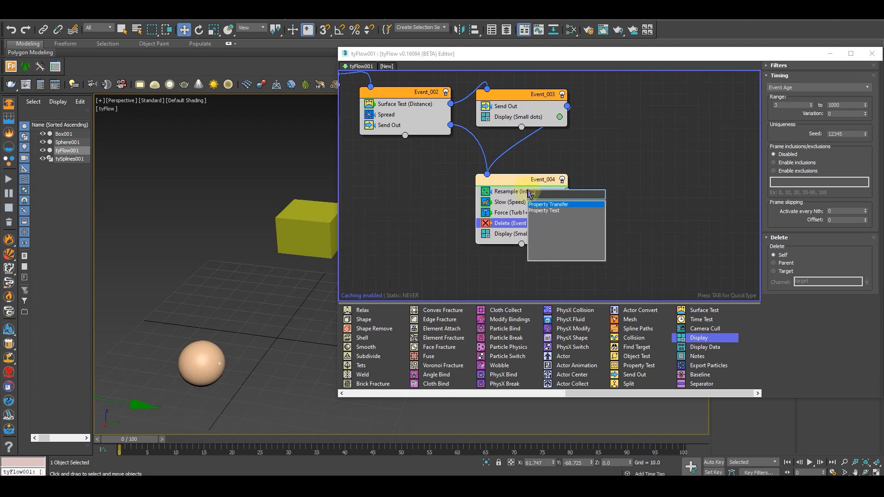
key(BackSpace)
key(BackSpace)
key(BackSpace)
text(spli)
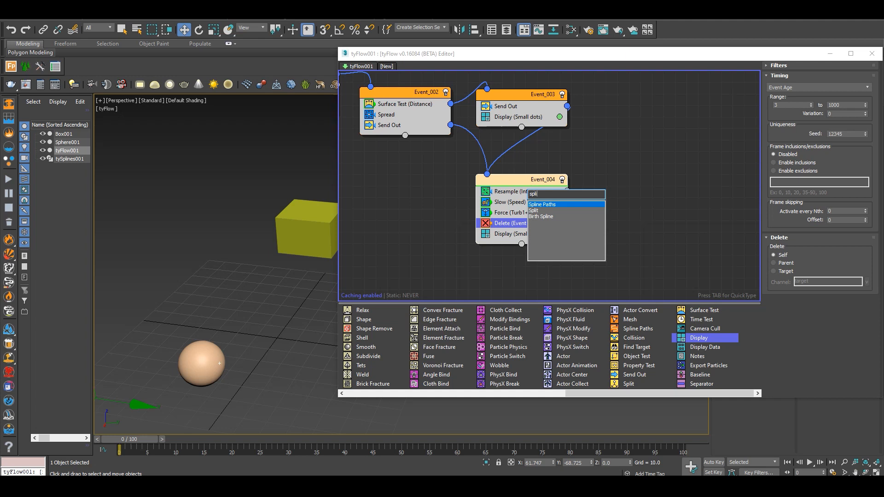
key(Return)
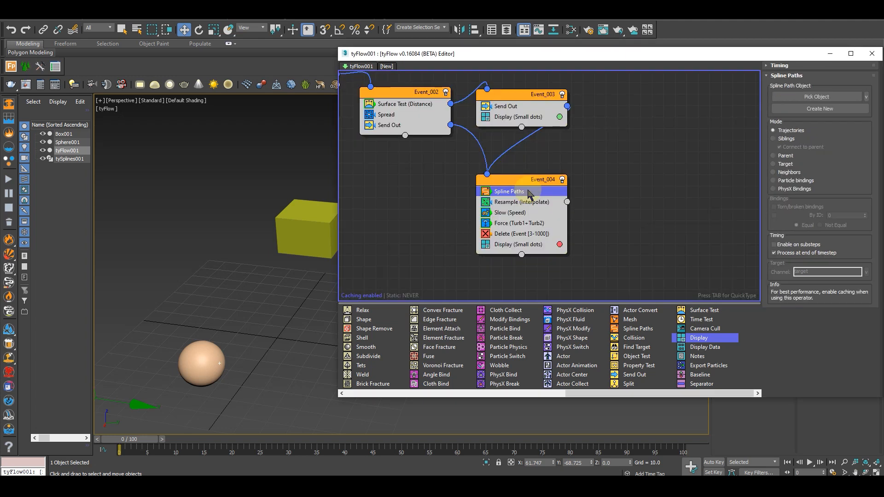
drag(529, 191, 530, 236)
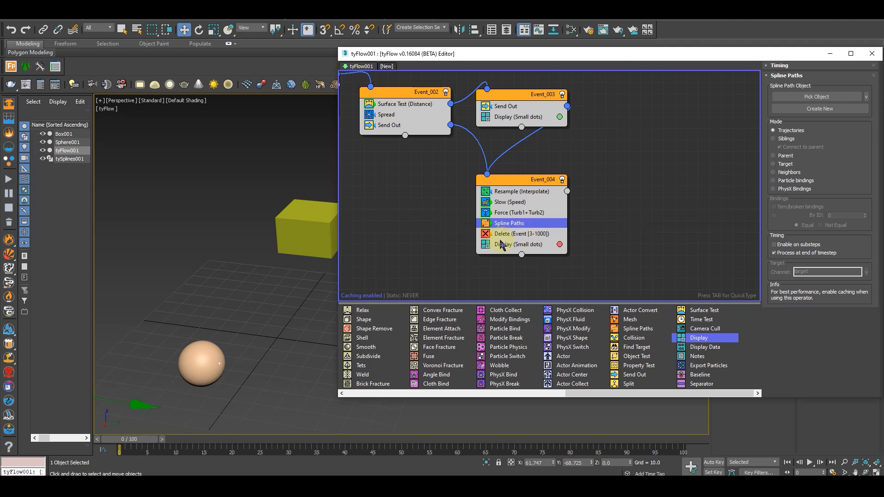
Disable the Display operator in Event_004 and assign tySplines001 as the Spline Paths object
click(499, 245)
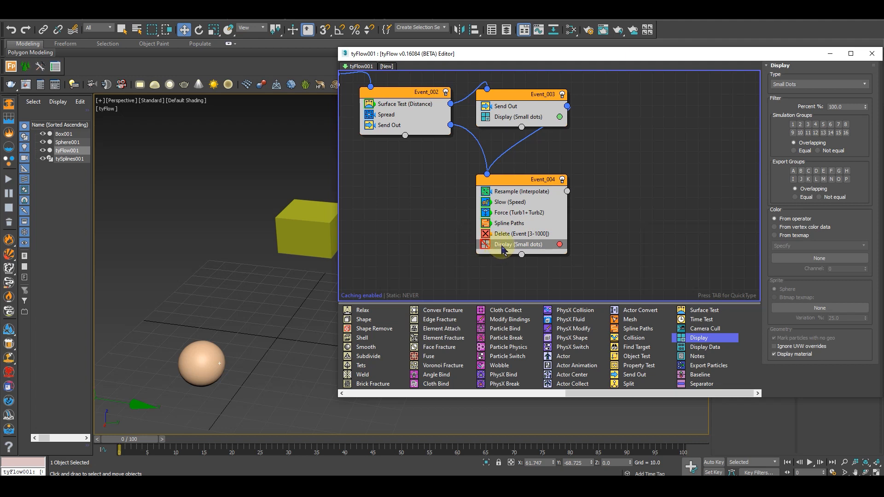
click(510, 224)
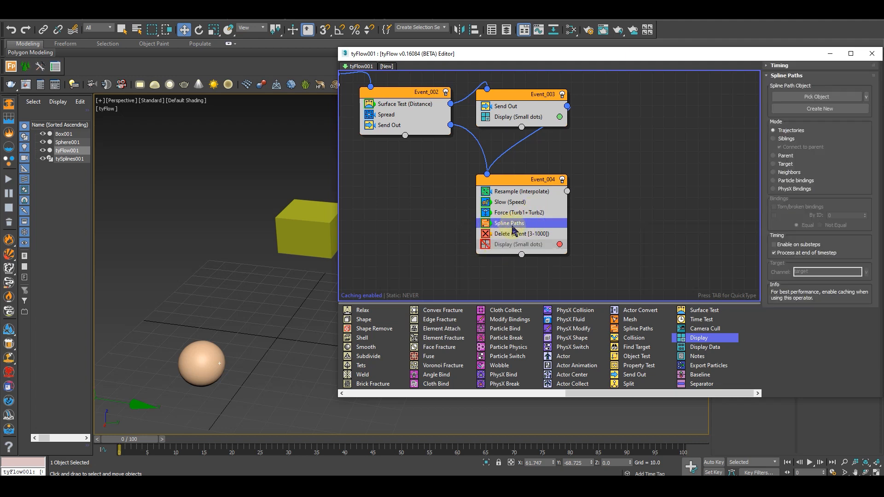
click(814, 98)
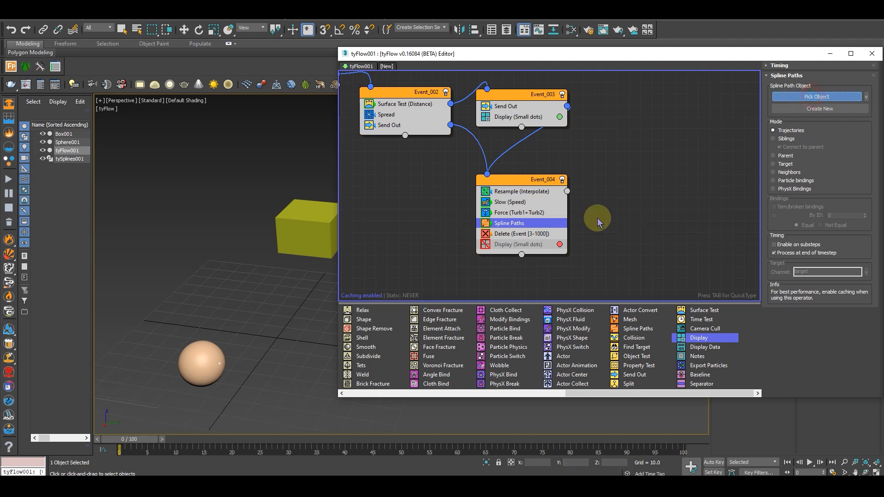
click(67, 159)
Switch the Spline Paths mode from Trajectories to Siblings and preview the arcs up to frame 18
drag(141, 440, 160, 438)
alt+middle_drag(226, 339, 488, 203)
scroll(257, 309, up, 4)
alt+middle_drag(304, 267, 172, 282)
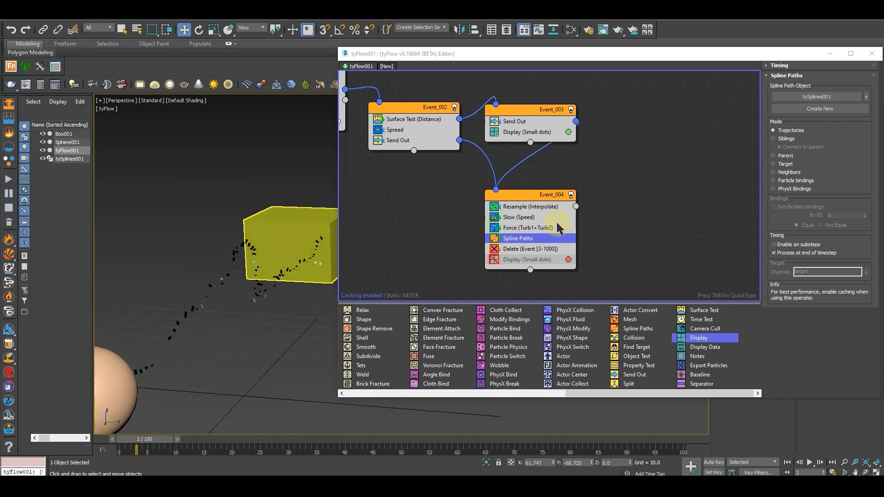
click(778, 139)
alt+middle_drag(277, 288, 324, 326)
scroll(253, 309, down, 4)
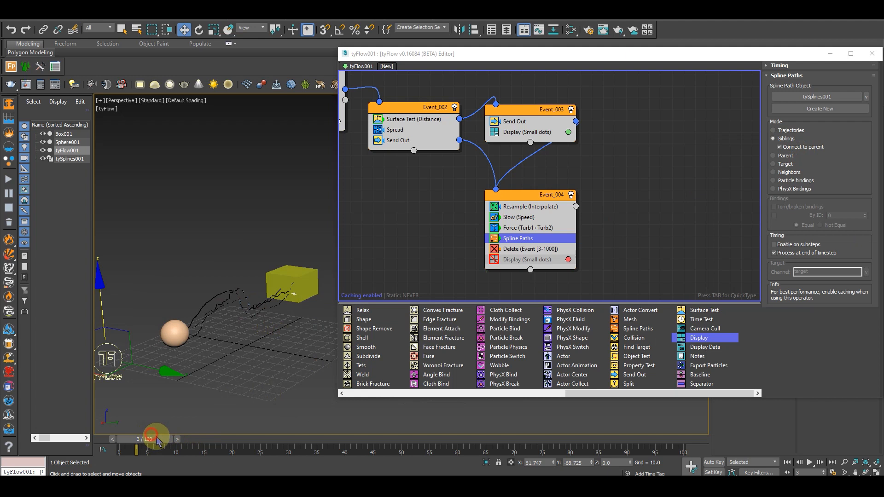
drag(155, 445, 194, 441)
scroll(253, 318, up, 3)
alt+middle_drag(252, 317, 230, 389)
drag(196, 441, 241, 442)
Set the Spawn % of Event_001's Spawn operator to 10 and preview the sparser arcs
middle_drag(412, 163, 544, 230)
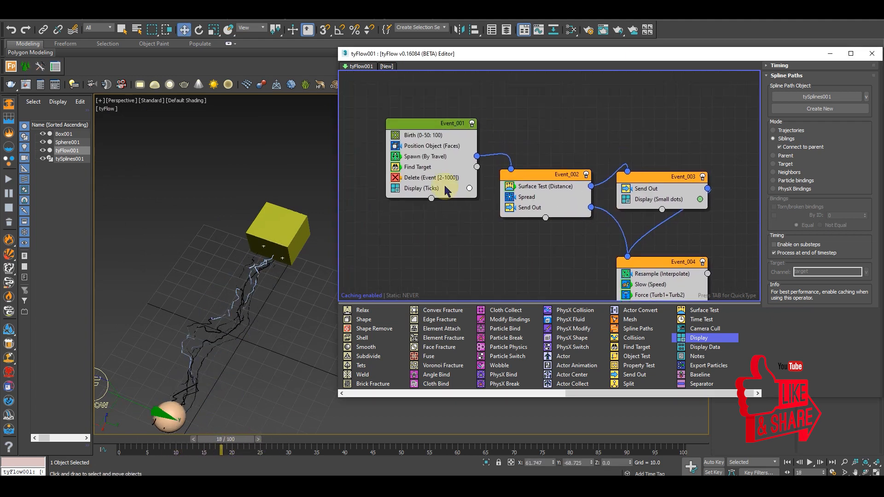
click(423, 159)
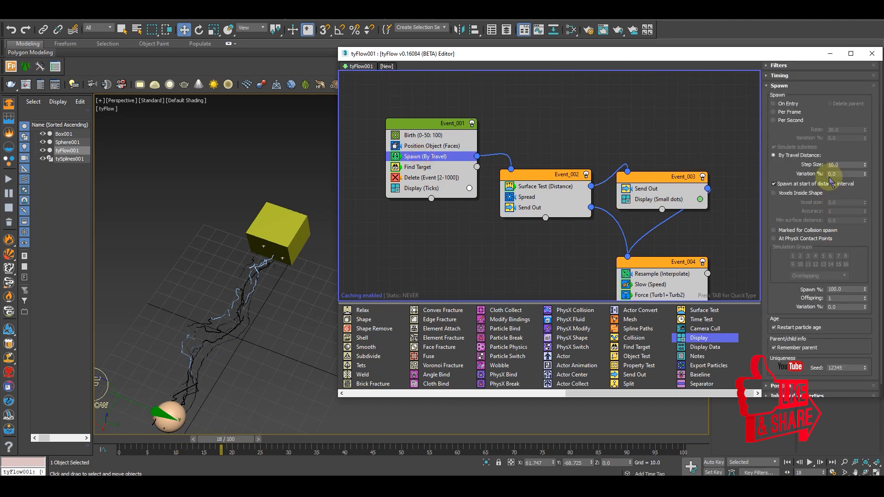
scroll(805, 171, down, 1)
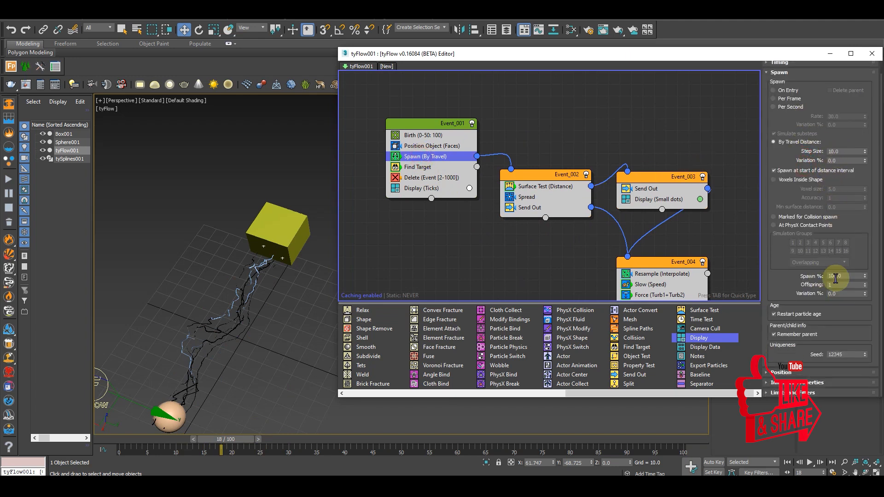
click(847, 276)
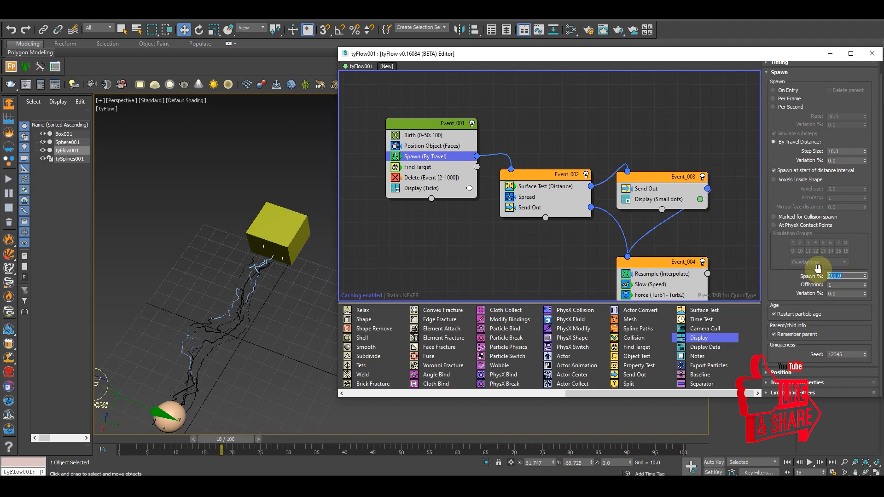
text(10)
key(Return)
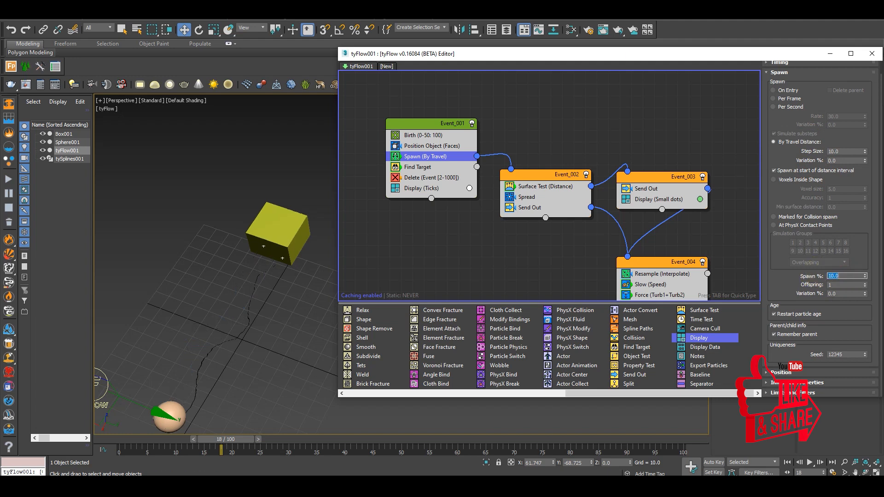
middle_drag(190, 354, 216, 335)
drag(233, 438, 210, 444)
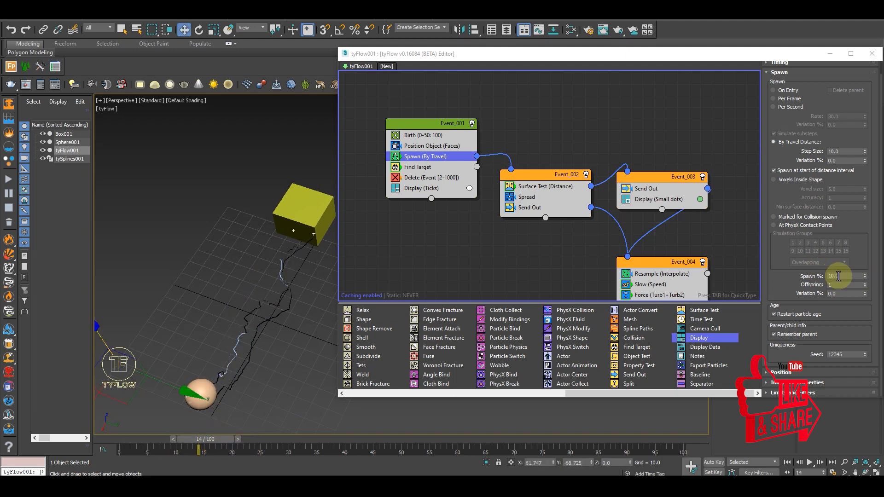
Try Spawn % values of 100 and 50 in Event_001's Spawn operator, comparing the arcs around frame 18
drag(846, 276, 800, 270)
text(80)
key(Return)
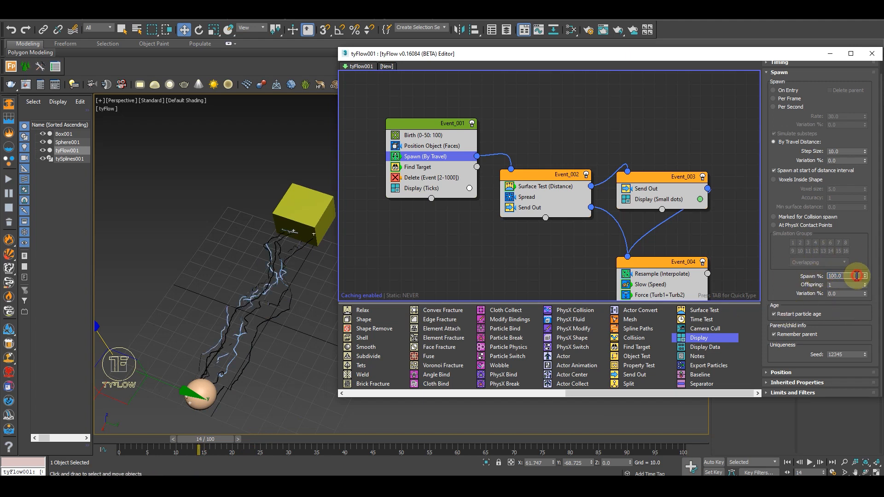
drag(855, 276, 825, 275)
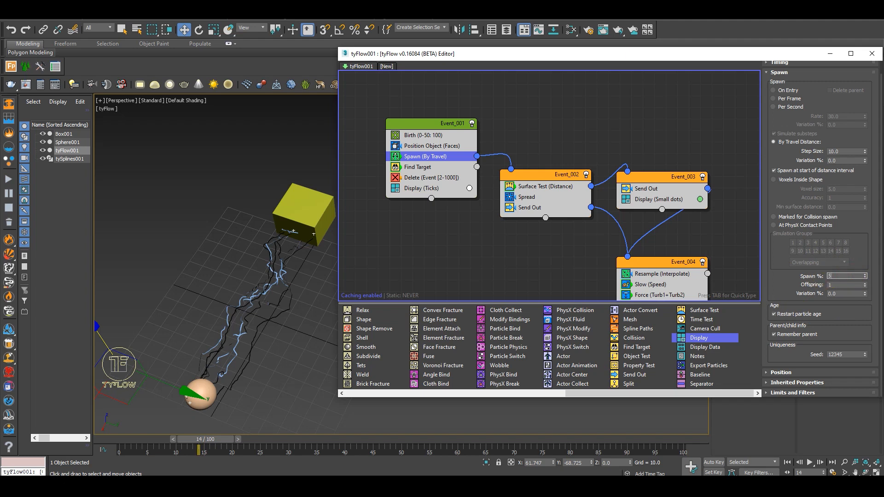
mouse_move(208, 441)
mouse_down()
mouse_move(178, 443)
mouse_move(388, 445)
mouse_move(221, 444)
mouse_up()
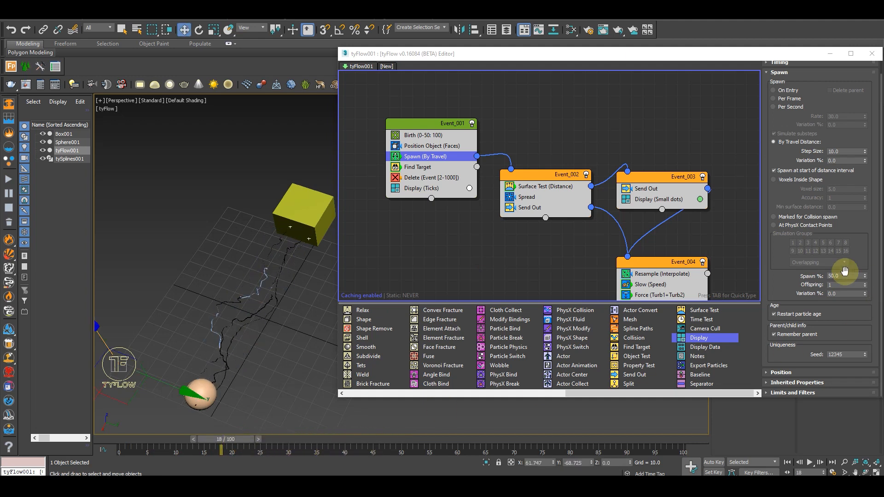
Set the Spawn operator's Spawn % to 90, minimize the tyFlow editor and view the arcs near the box
drag(844, 275, 814, 276)
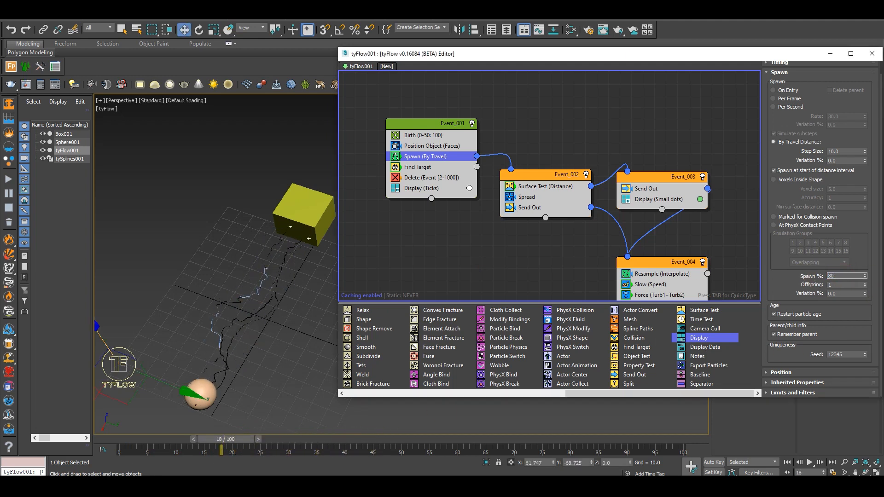
alt+middle_drag(263, 336, 301, 350)
click(827, 56)
middle_drag(276, 291, 449, 207)
scroll(338, 284, up, 4)
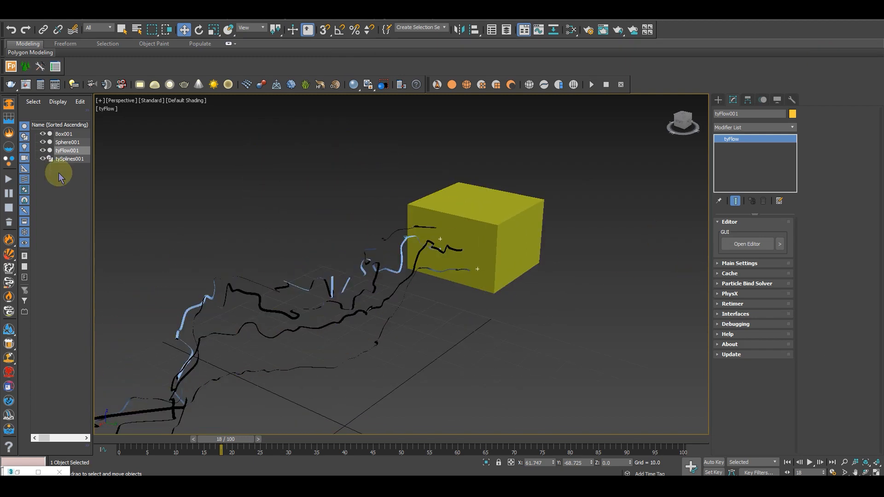
Examine the tySplineMesher, Spline Paths and Interpolation settings of tySplines001
click(70, 159)
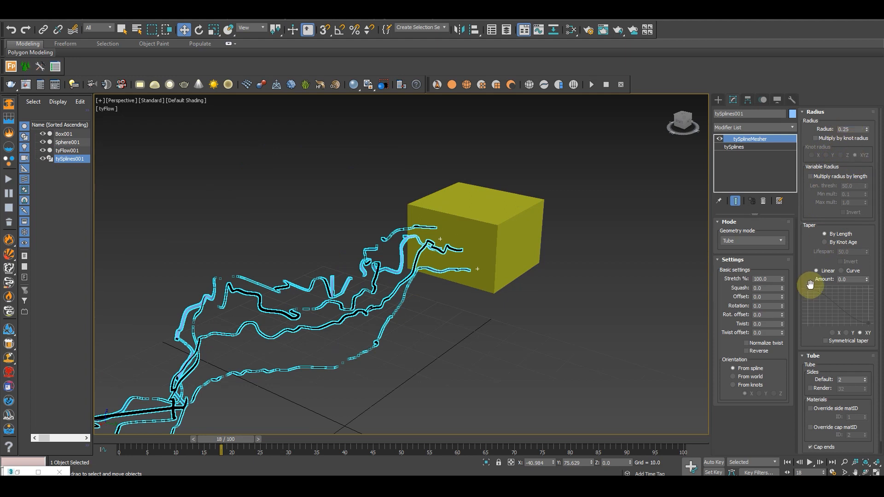
drag(810, 251, 813, 198)
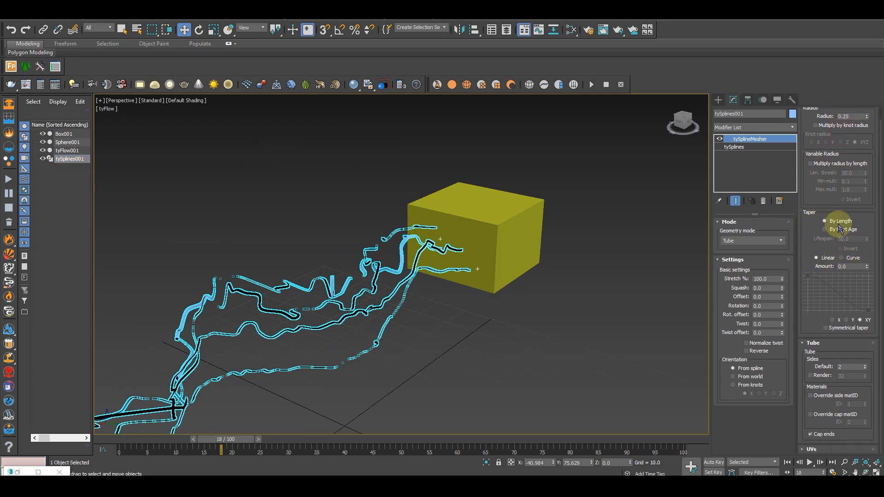
click(750, 148)
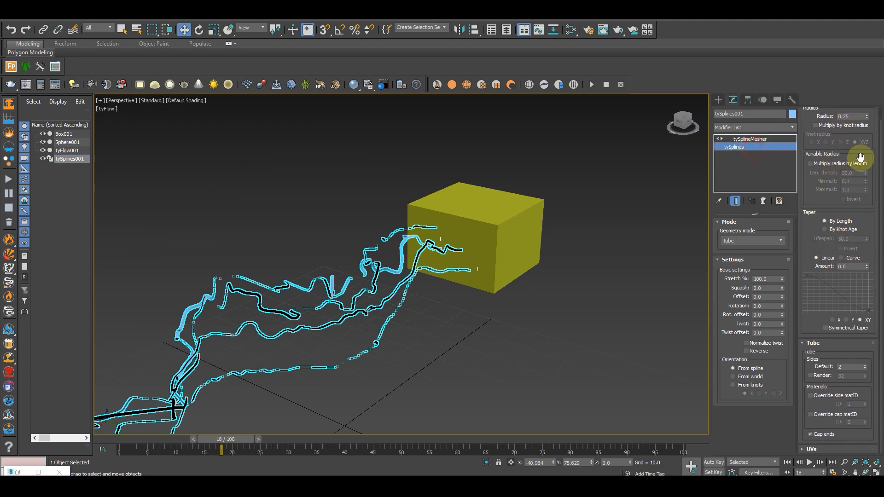
scroll(831, 133, down, 3)
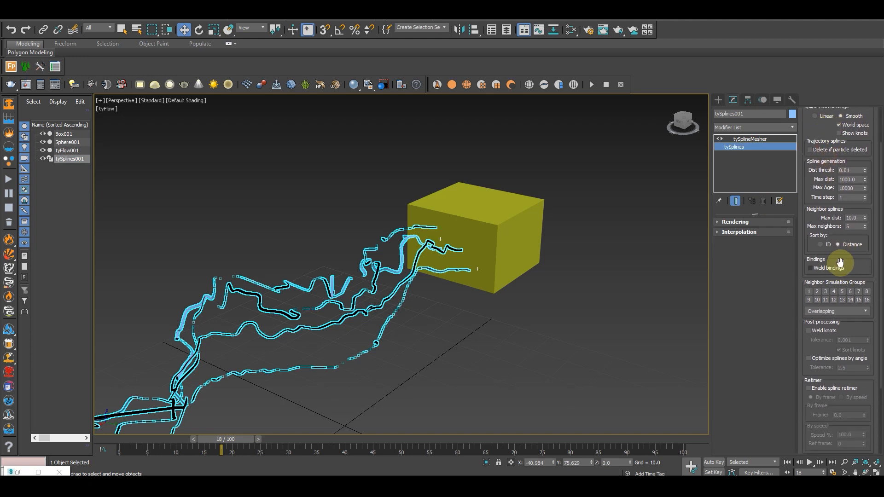
click(836, 245)
drag(833, 233, 823, 375)
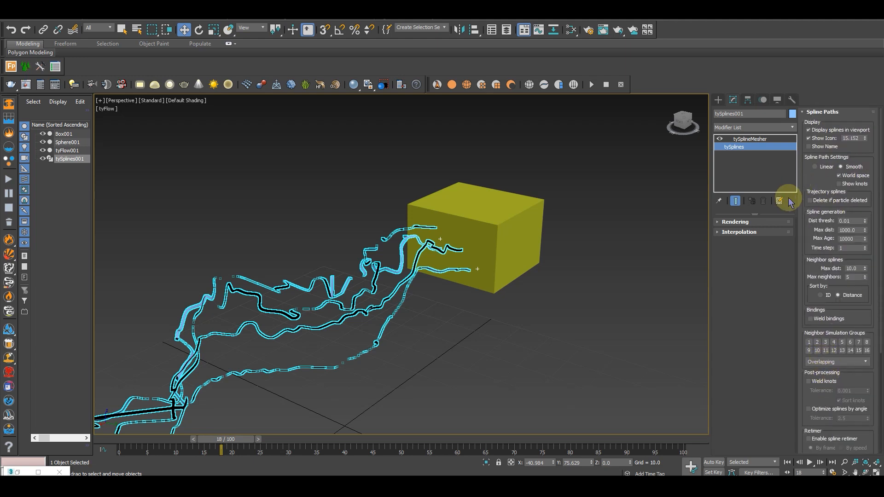
click(746, 232)
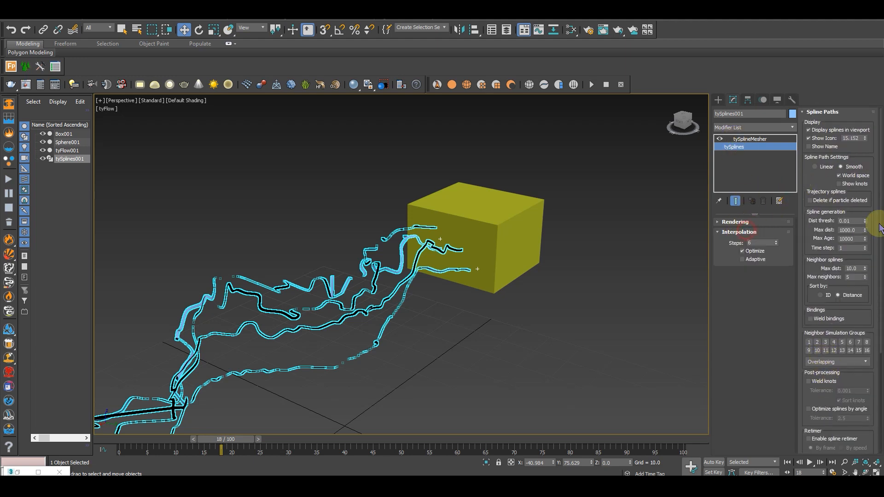
click(749, 139)
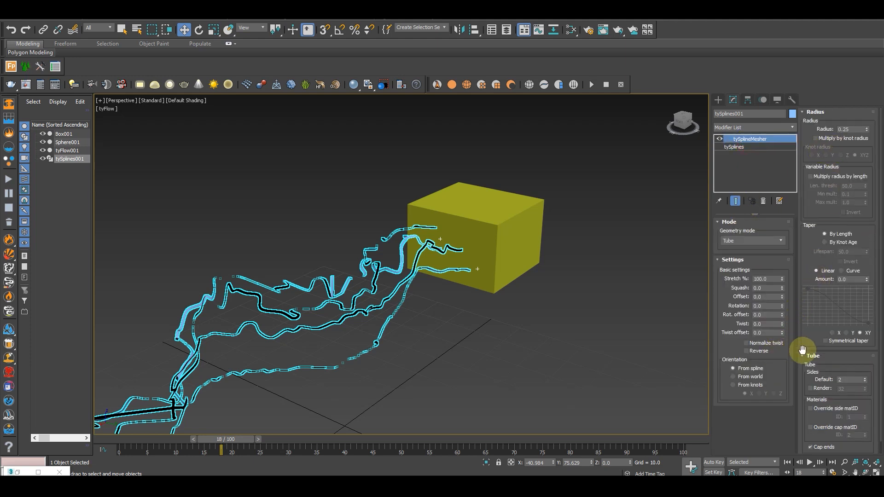
Switch the tySplineMesher taper of tySplines001 to Curve and view the tapered arcs between sphere and box
drag(813, 345, 813, 322)
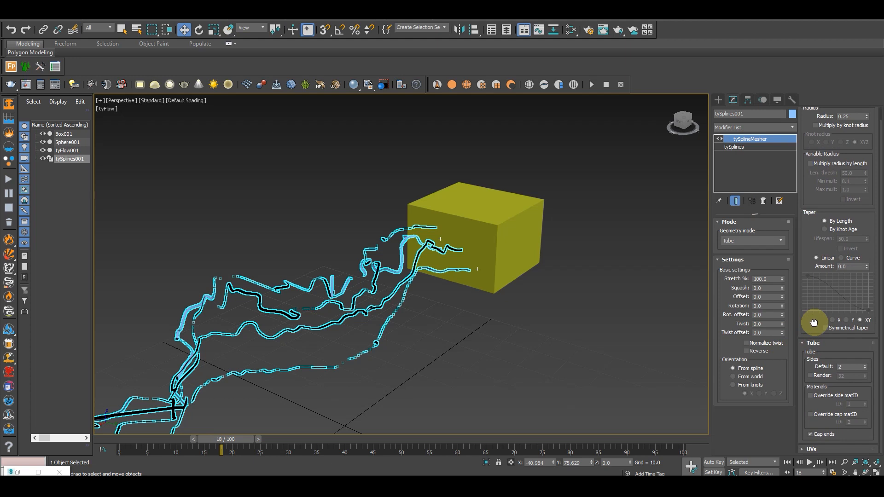
click(844, 258)
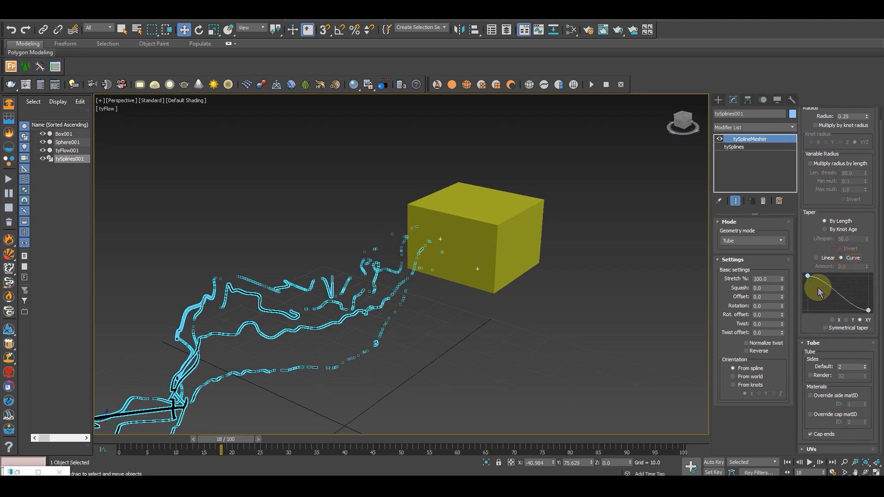
middle_drag(507, 297, 537, 271)
click(568, 279)
scroll(446, 262, up, 3)
scroll(445, 262, down, 3)
alt+middle_drag(479, 286, 361, 288)
middle_drag(345, 258, 493, 254)
scroll(322, 234, up, 3)
scroll(332, 237, down, 5)
scroll(421, 252, up, 4)
scroll(443, 261, down, 3)
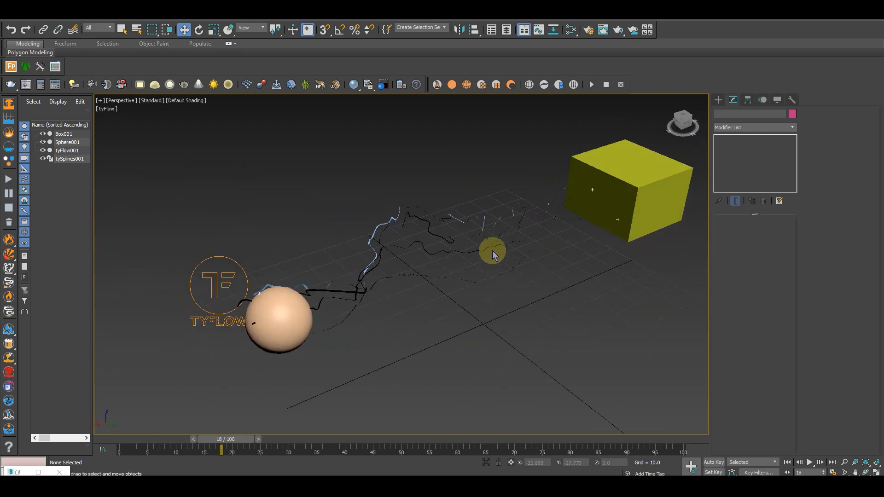
Reshape the tySplines001 taper curve into an arch that thins the tubes at both ends
click(493, 243)
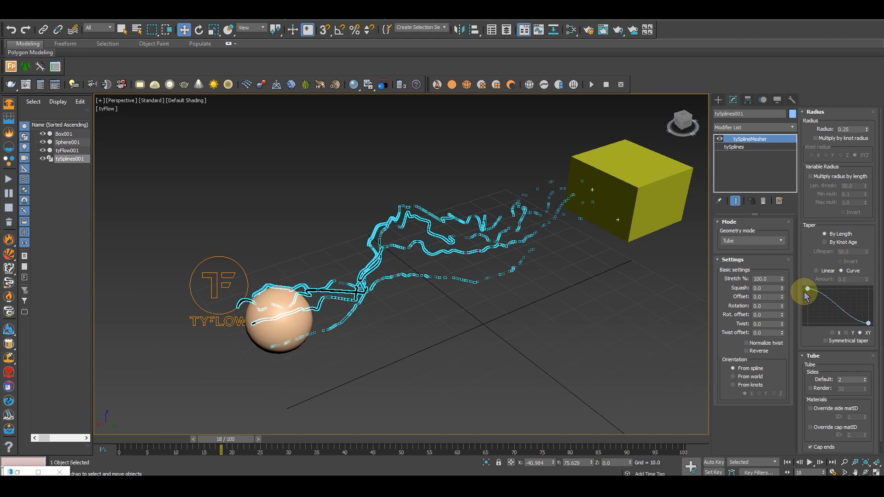
drag(807, 290, 844, 262)
middle_drag(864, 308, 850, 307)
click(855, 322)
drag(835, 323, 832, 297)
middle_drag(830, 310, 849, 310)
drag(824, 321, 827, 297)
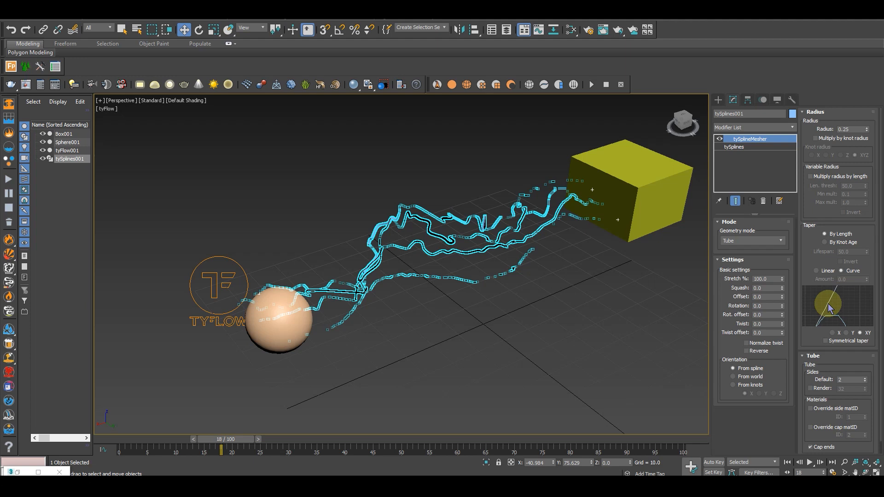
middle_drag(836, 309, 844, 293)
drag(828, 311, 828, 313)
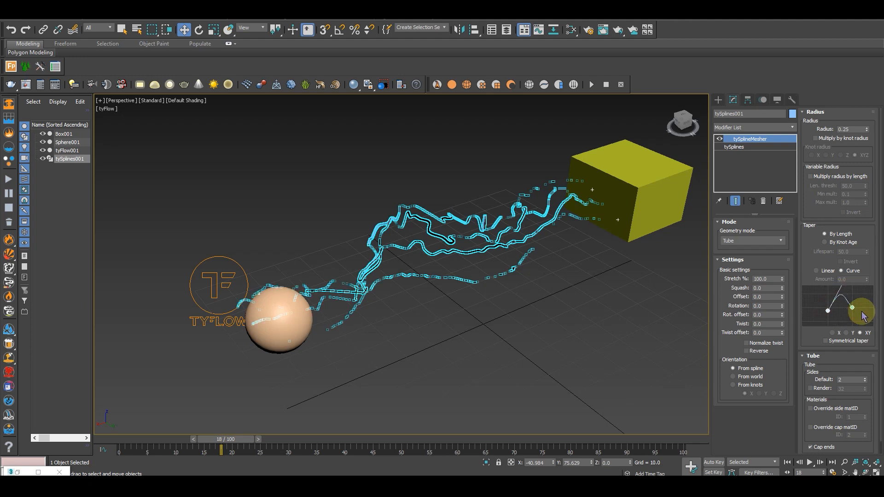
Inspect the tapered arcs around frame 13 and review the tySplineMesher radius, taper and tube settings
click(519, 292)
alt+middle_drag(518, 292, 410, 216)
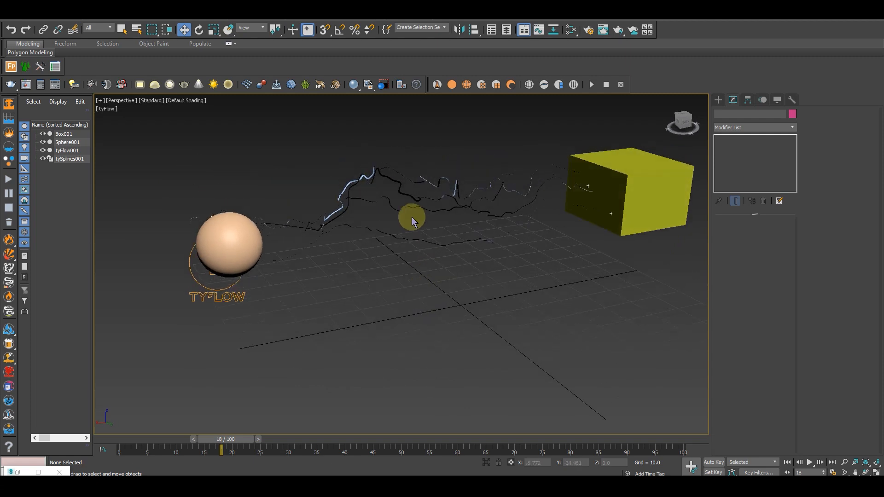
scroll(440, 236, up, 3)
drag(230, 443, 195, 442)
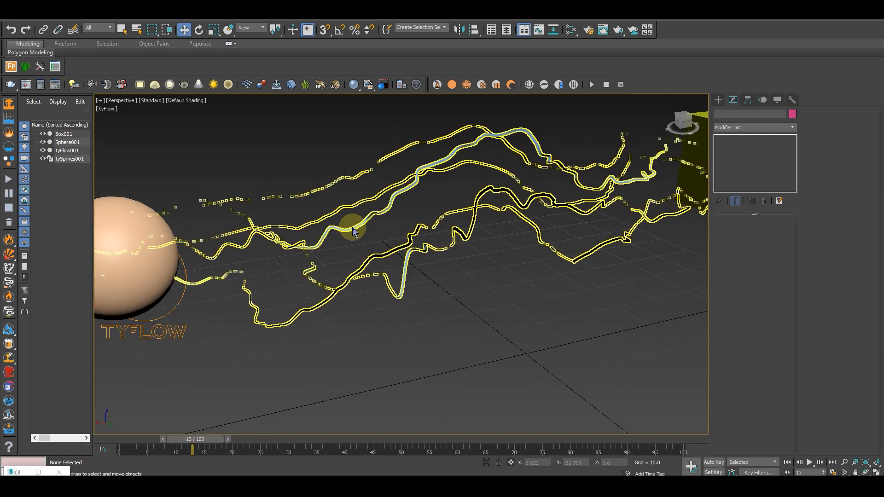
click(387, 207)
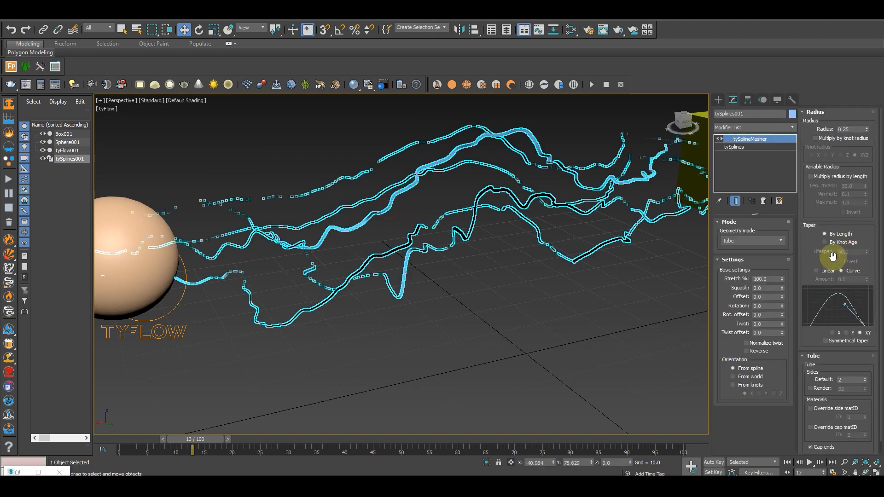
drag(824, 248, 825, 196)
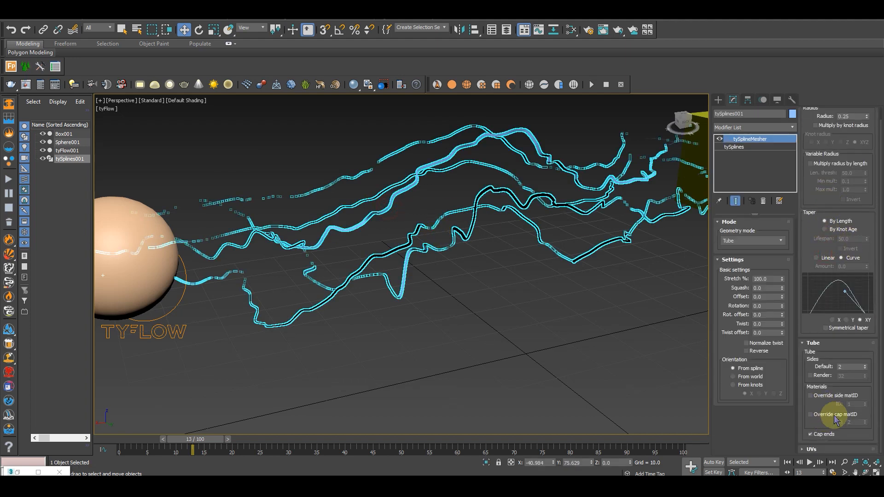
drag(812, 236, 798, 326)
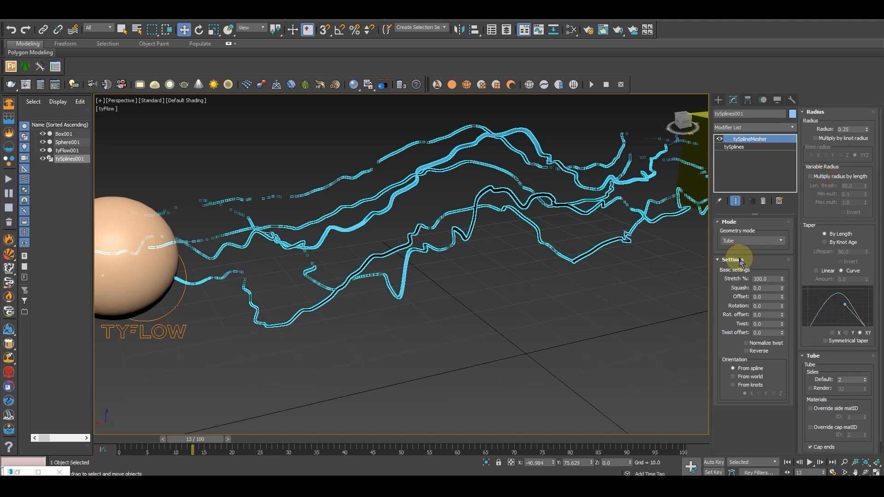
Set the Spline Path Settings of the tySplines base object to Linear and view the angular arcs
click(741, 147)
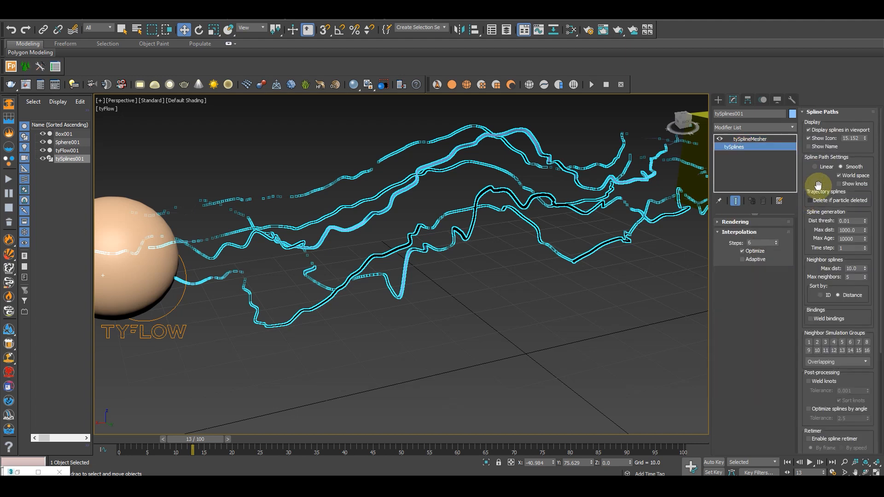
mouse_move(819, 181)
mouse_down()
mouse_move(827, 131)
mouse_move(826, 177)
mouse_up()
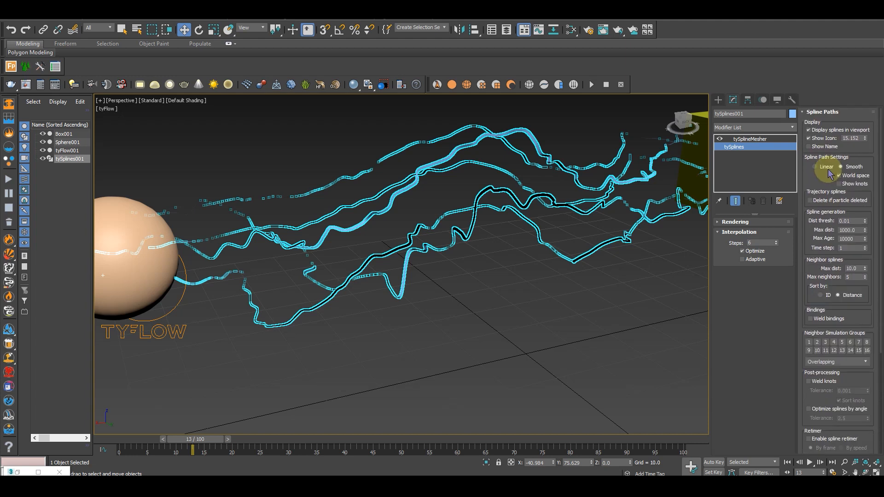
click(828, 168)
alt+middle_drag(630, 272, 527, 216)
click(527, 217)
alt+middle_drag(556, 297, 182, 100)
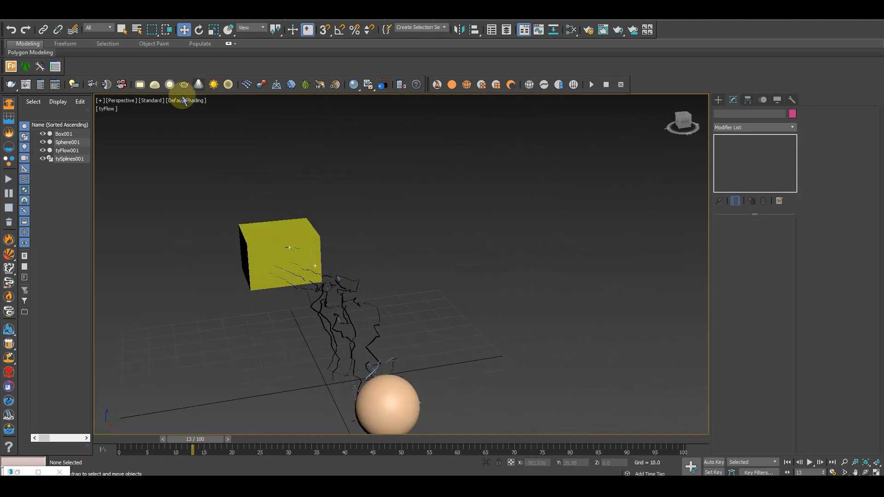
Change the perspective viewport's shading to Clay with Edged Faces and view the arcs up close
click(175, 101)
click(209, 157)
mouse_move(468, 298)
alt+middle_down()
mouse_move(402, 315)
mouse_move(474, 314)
mouse_move(489, 328)
mouse_move(407, 389)
alt+middle_up()
scroll(430, 324, up, 3)
key(F4)
scroll(476, 315, up, 5)
scroll(476, 315, down, 4)
Play and scrub the animation to frame 24 to preview the jagged arcs
drag(218, 441, 147, 441)
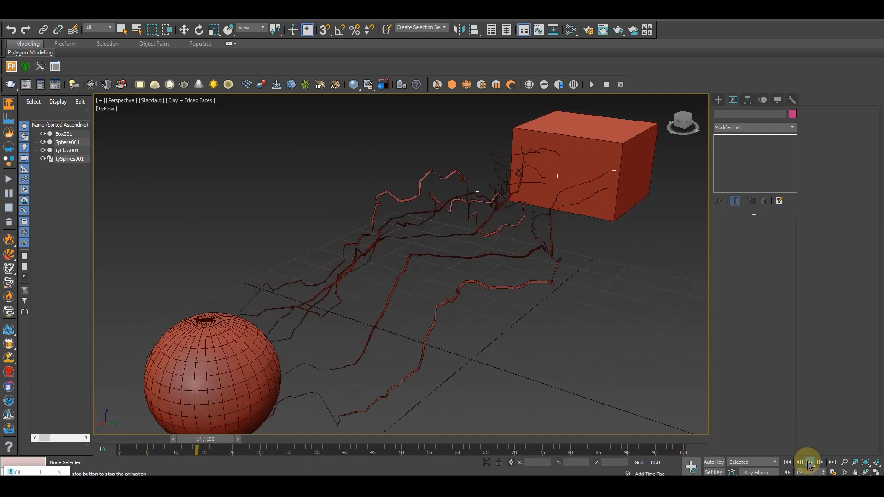
click(809, 462)
drag(477, 439, 321, 421)
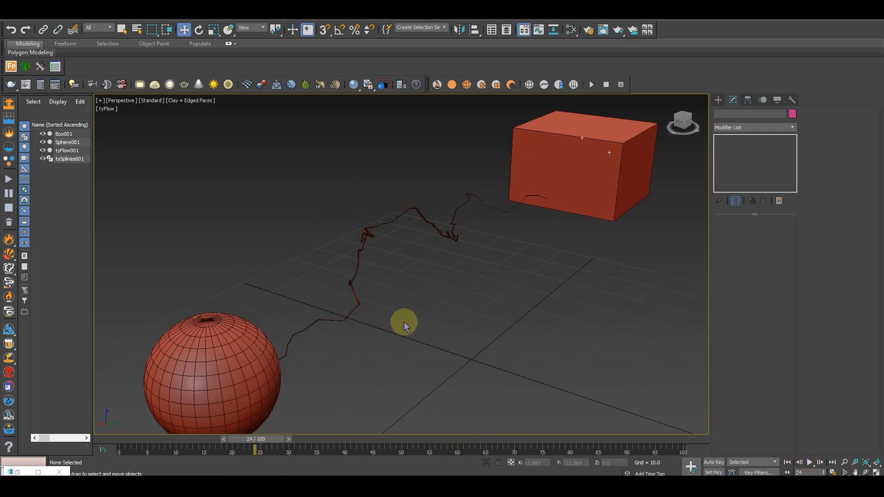
scroll(404, 321, down, 5)
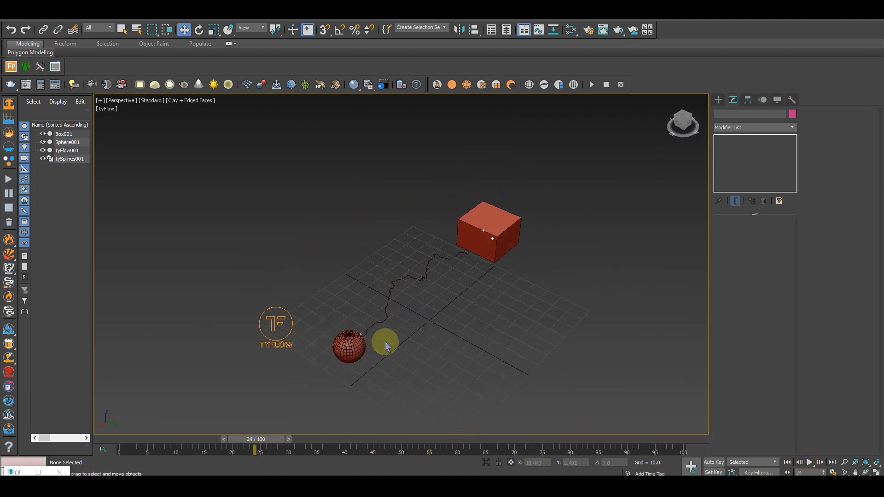
Open the tyFlow001 editor and show the settings of Event_002's Spread operator
click(311, 322)
scroll(420, 314, up, 6)
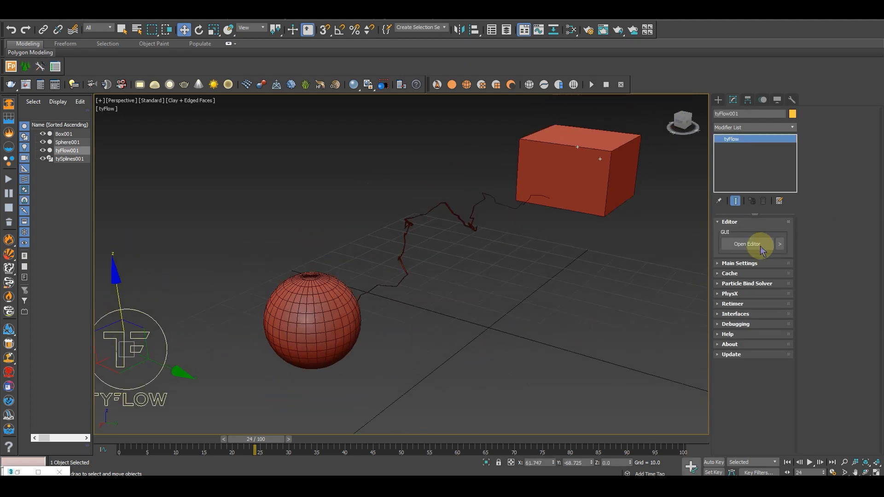
click(747, 244)
middle_drag(551, 230, 549, 188)
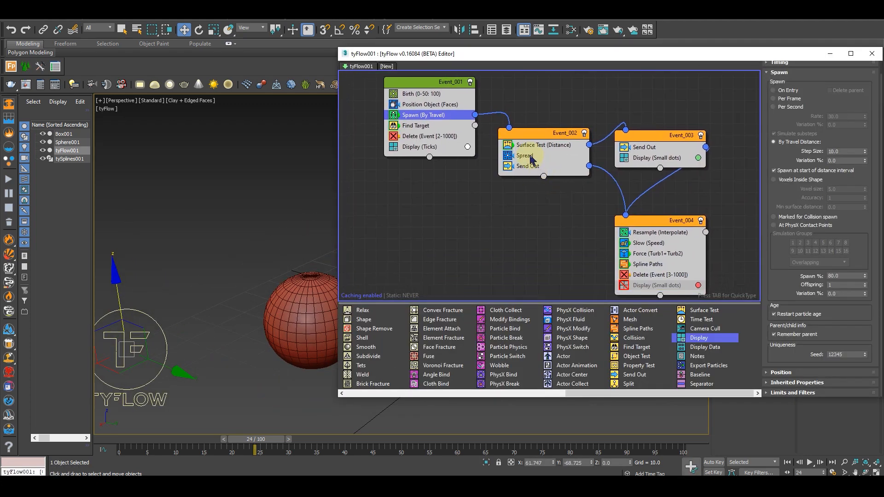
click(529, 155)
middle_drag(285, 297, 294, 347)
scroll(214, 309, down, 5)
scroll(248, 325, up, 5)
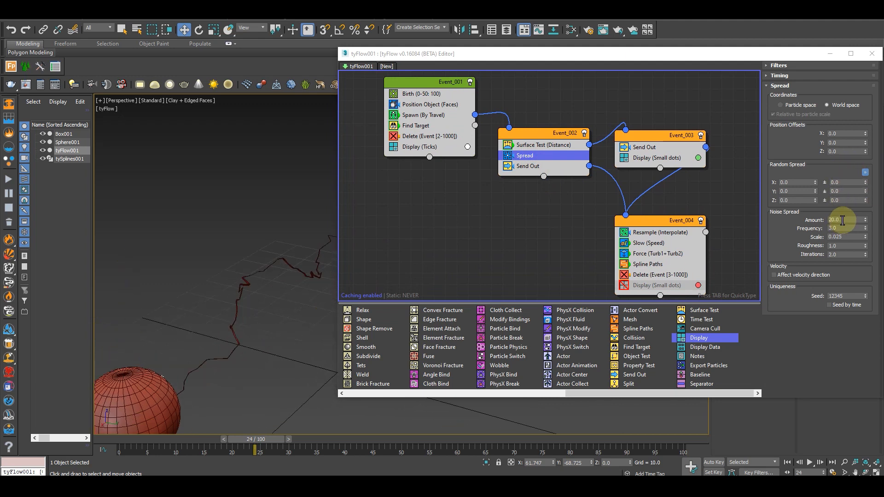
Try a Noise Spread Amount of 10 in Event_002's Spread operator, check frame 16, and restore it to 20
double_click(843, 220)
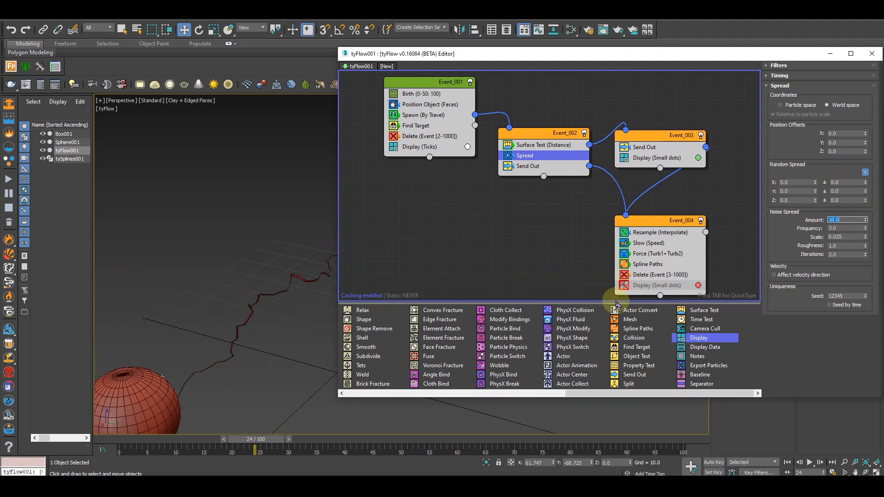
drag(257, 438, 215, 432)
mouse_move(236, 345)
alt+middle_down()
mouse_move(273, 357)
mouse_move(227, 354)
alt+middle_up()
double_click(845, 220)
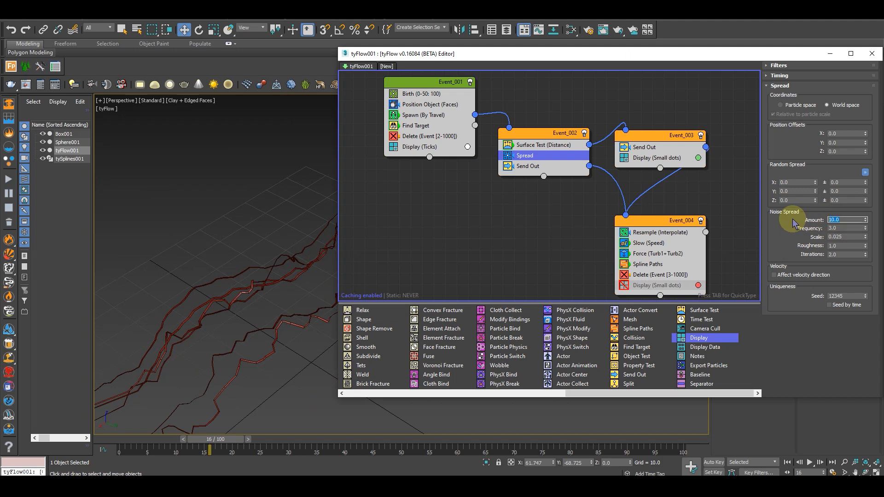
middle_drag(149, 340, 158, 306)
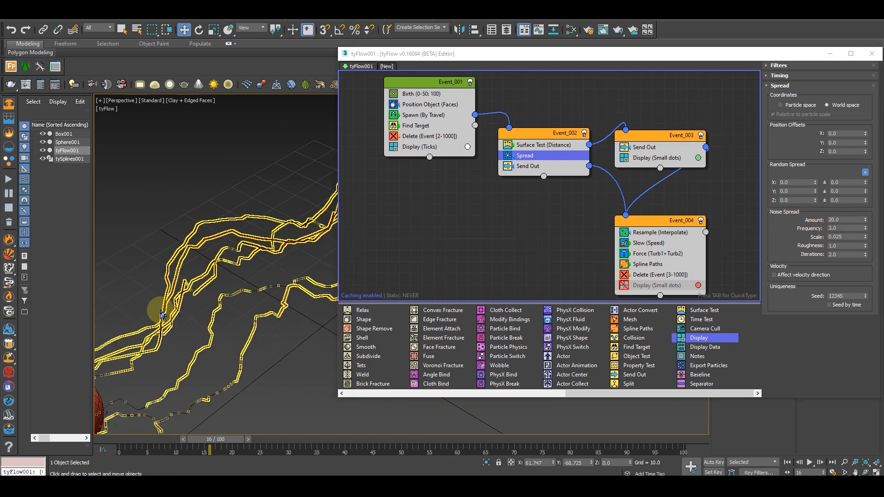
Set the Spread operator's Noise Spread Scale to 1 and preview the arcs around frame 14
double_click(853, 236)
text(1)
click(805, 230)
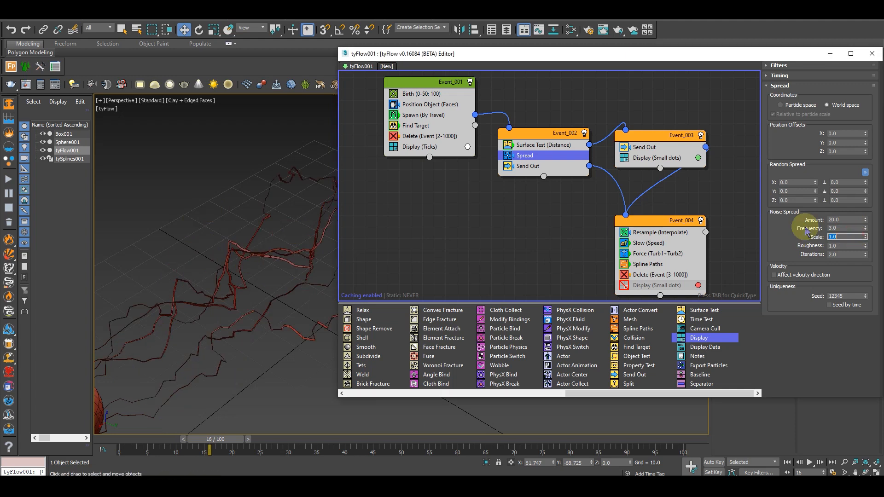
alt+middle_drag(298, 236, 261, 395)
drag(221, 449, 200, 449)
key(w)
Set the Less than distance of Event_002's Surface Test to 50 and preview the arcs around frame 12
middle_drag(562, 180, 553, 163)
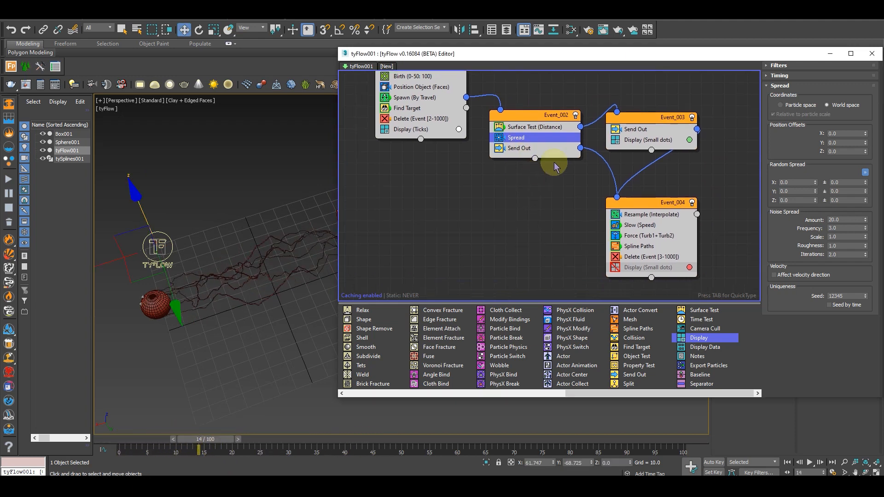
click(552, 128)
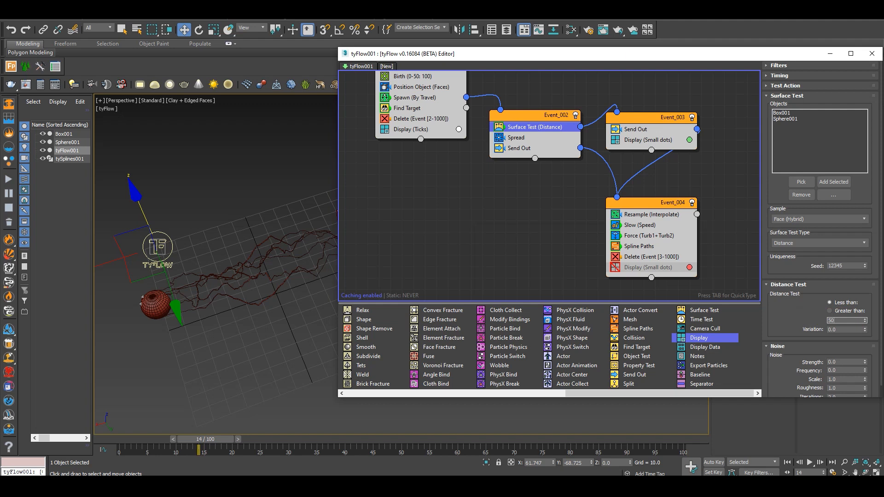
scroll(225, 290, up, 4)
alt+middle_drag(290, 307, 212, 302)
scroll(266, 292, down, 4)
alt+middle_drag(274, 290, 236, 243)
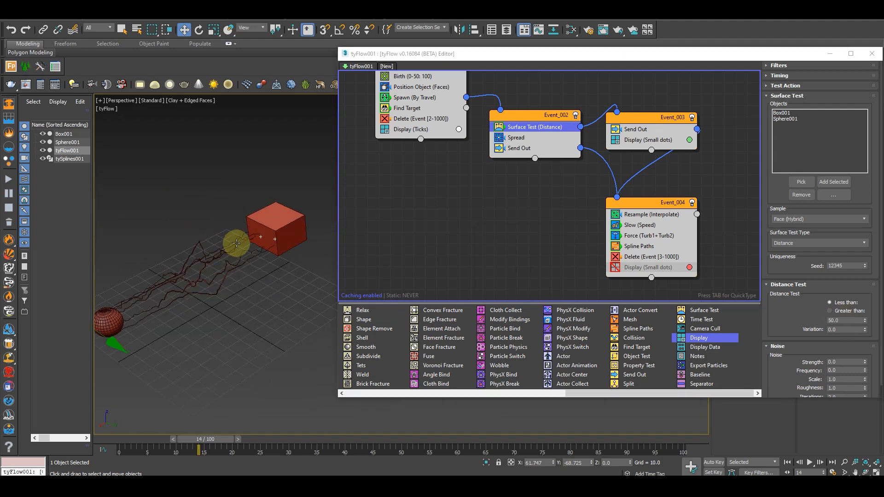
drag(208, 440, 186, 441)
key(w)
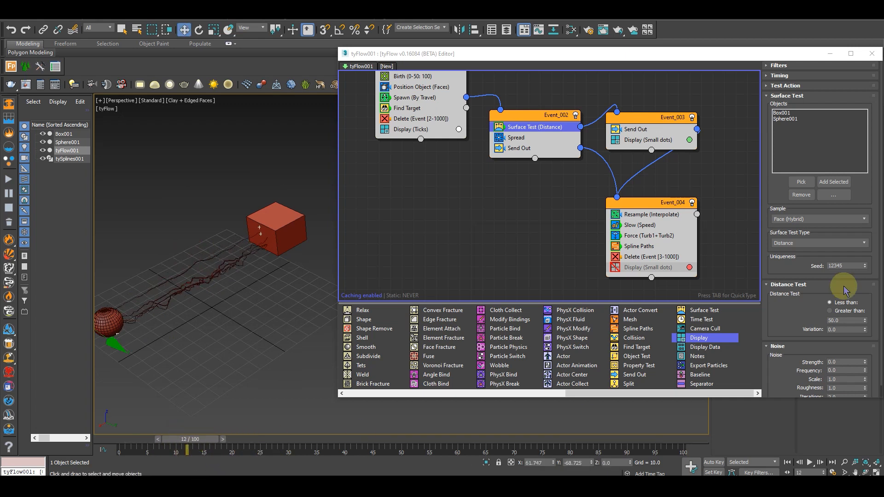
Try Less than distances of 20 and 10 in the Surface Test, comparing the arcs on different frames
click(843, 320)
text(20)
key(Return)
drag(202, 435, 171, 437)
key(w)
drag(840, 321, 803, 321)
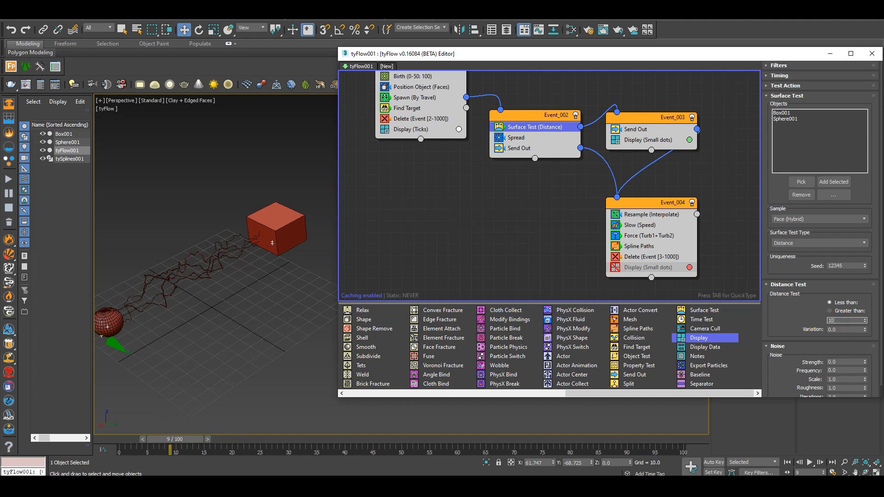
alt+middle_drag(235, 307, 283, 325)
scroll(226, 251, up, 3)
drag(208, 441, 243, 438)
Set the Surface Test's Less than distance to 15 with a Variation of 5 and preview up to frame 35
drag(848, 318, 800, 317)
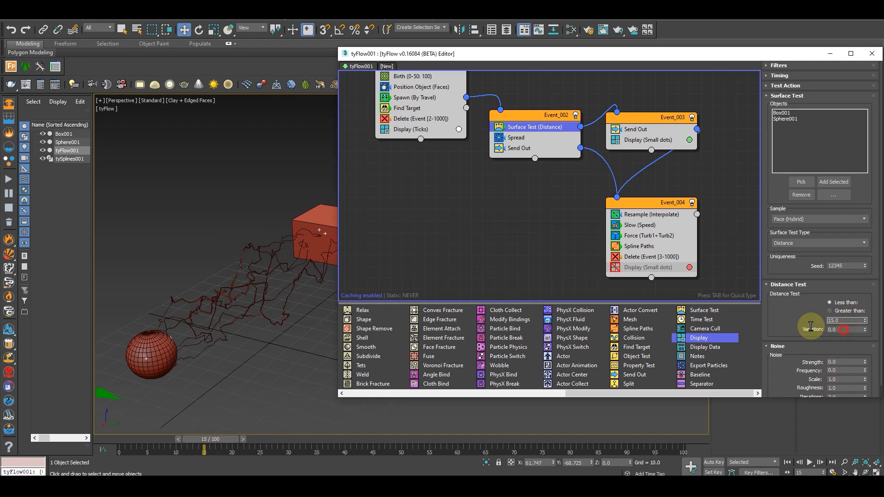
alt+middle_drag(164, 330, 204, 396)
drag(207, 442, 321, 439)
alt+middle_drag(161, 340, 198, 338)
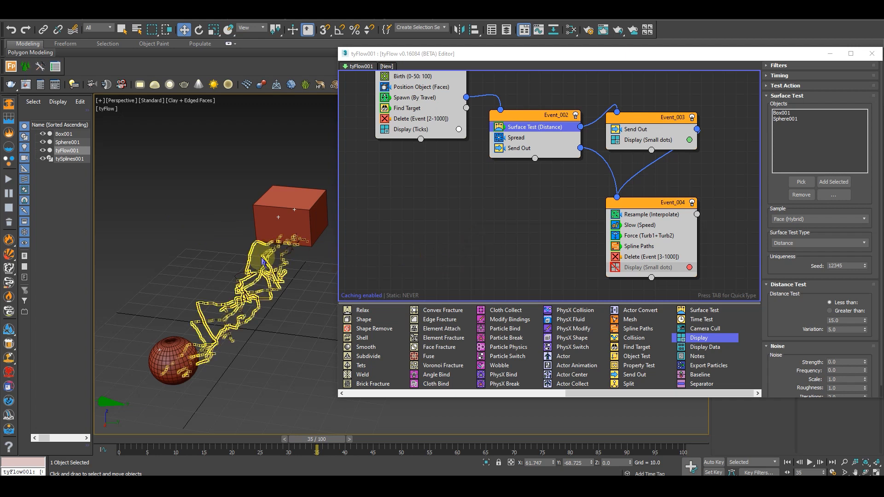
Set the By Distance Thresh of Event_004's Resample operator to 2 and inspect the arc detail at frame 2
click(646, 218)
middle_drag(730, 216, 716, 201)
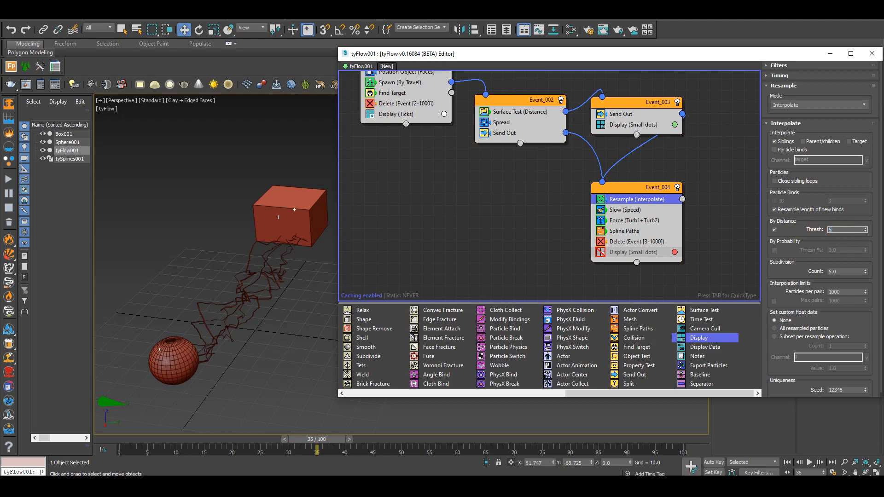
drag(168, 452, 132, 451)
click(833, 229)
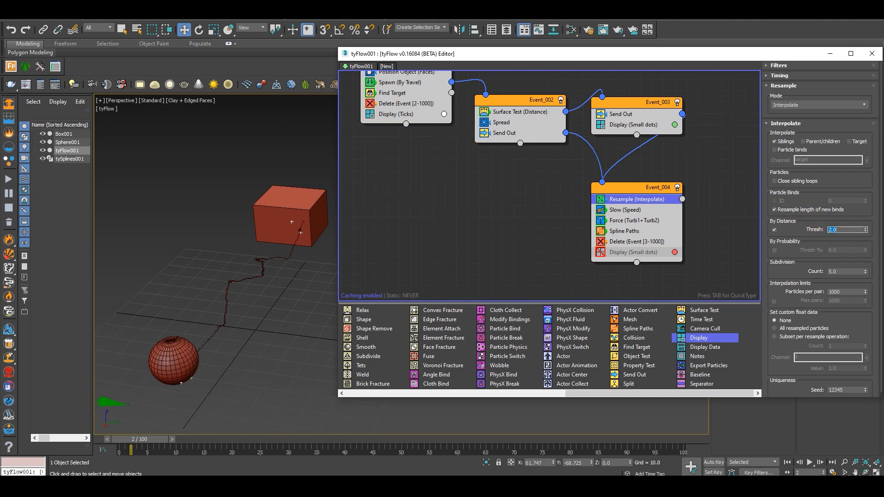
scroll(259, 313, up, 5)
middle_drag(225, 276, 248, 291)
scroll(249, 293, down, 4)
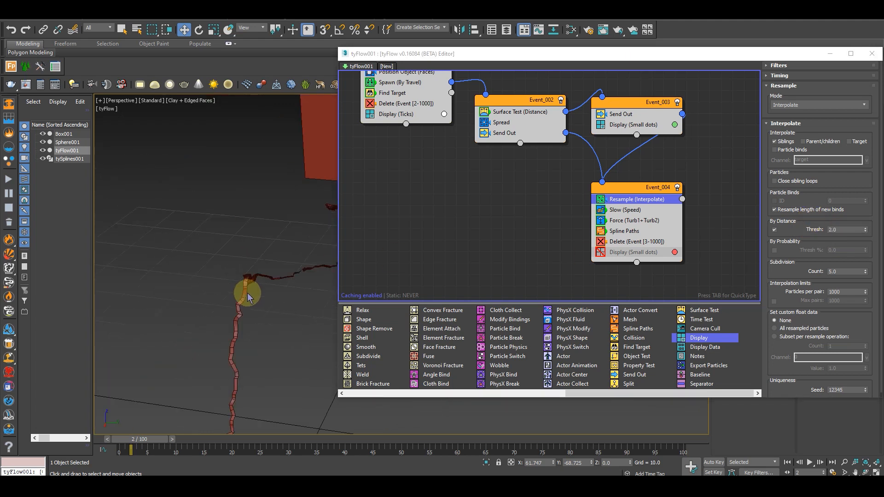
scroll(243, 322, up, 1)
scroll(244, 326, down, 3)
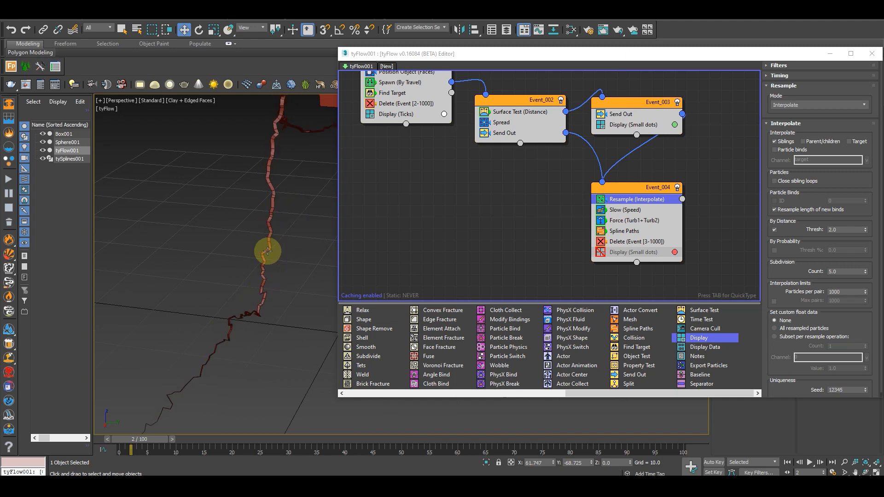
Try a By Distance Thresh of 3 in Event_004's Resample operator and preview the arcs up to frame 8
click(845, 228)
text(3)
key(Return)
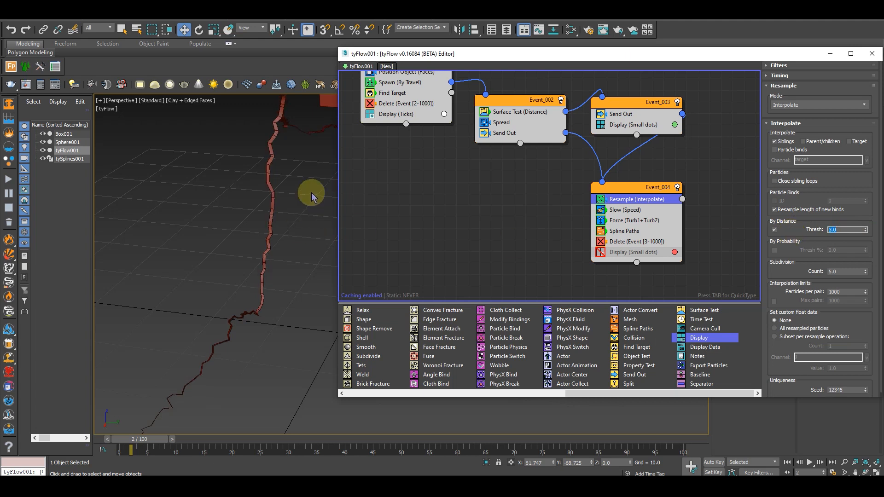
click(172, 438)
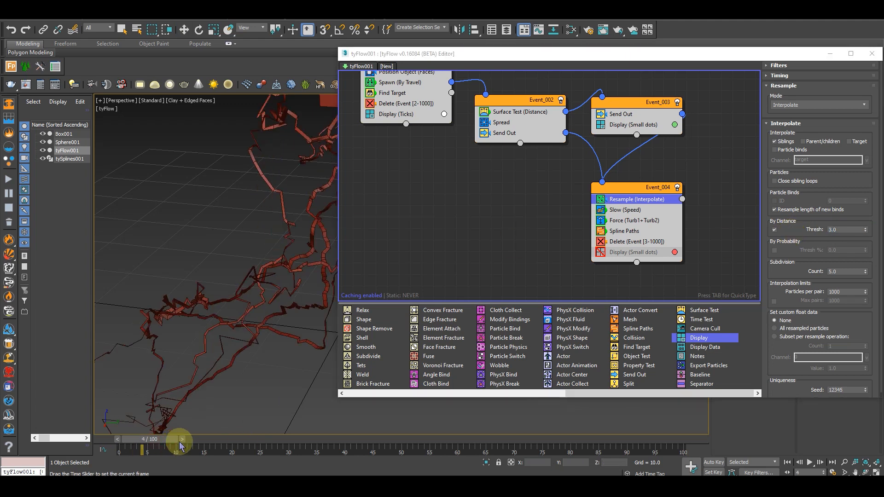
alt+middle_drag(243, 275, 191, 425)
drag(158, 440, 184, 438)
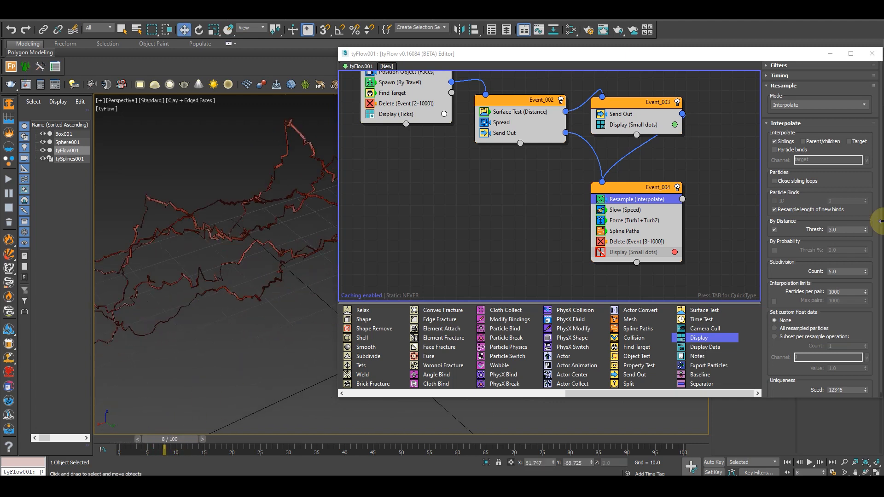
Try a By Distance Thresh of 10 in the Resample operator and settle on 8
click(843, 229)
text(10)
key(Return)
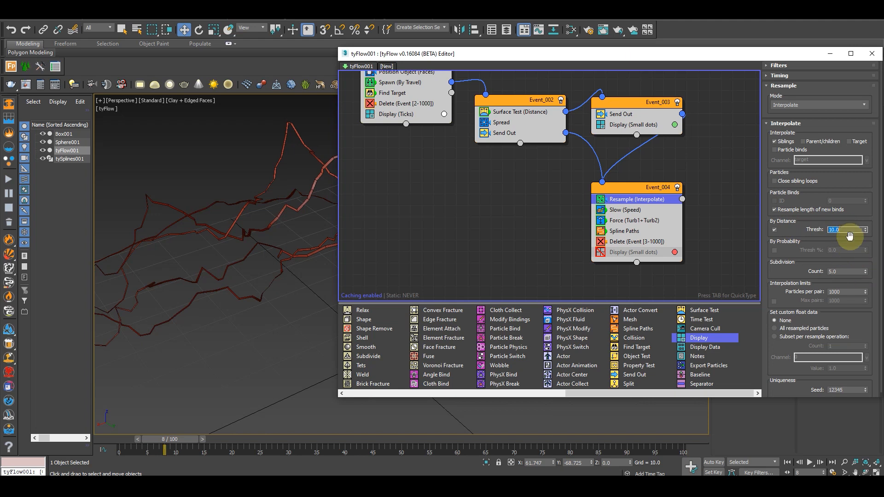
text(8)
key(Return)
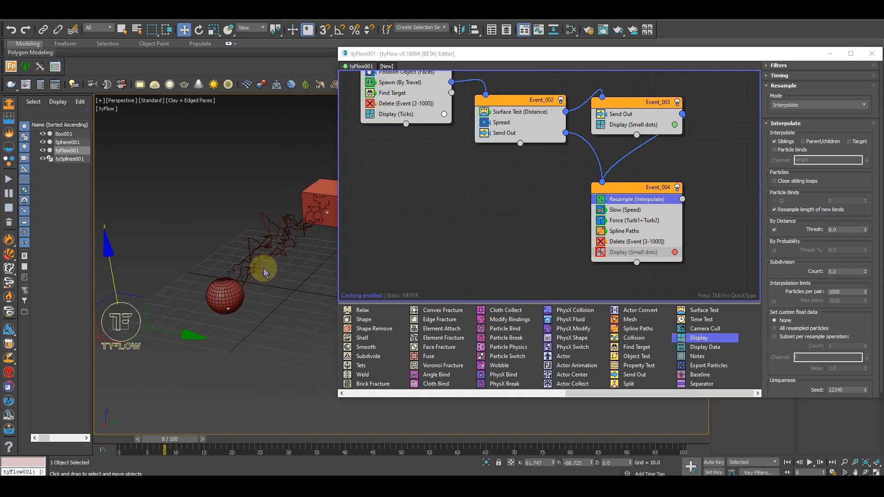
Try a Subdivision Count of 1 in the Resample operator and inspect the arc shapes up close
double_click(834, 272)
text(1)
click(808, 270)
scroll(257, 273, up, 3)
mouse_move(257, 271)
alt+middle_down()
mouse_move(236, 263)
mouse_move(254, 257)
mouse_move(256, 277)
alt+middle_up()
scroll(256, 276, up, 2)
scroll(256, 201, up, 2)
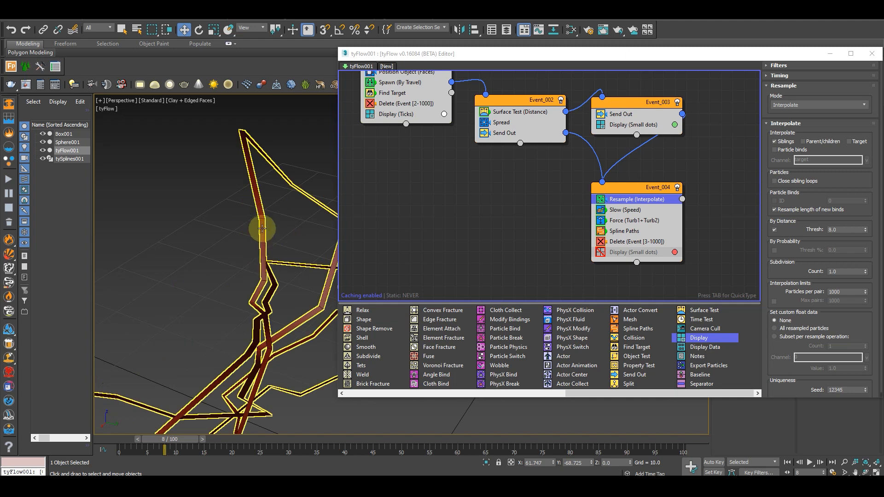
scroll(261, 229, down, 5)
Try a Subdivision Count of 10 in the Resample operator and inspect the arcs near and far
click(844, 271)
text(10)
key(Return)
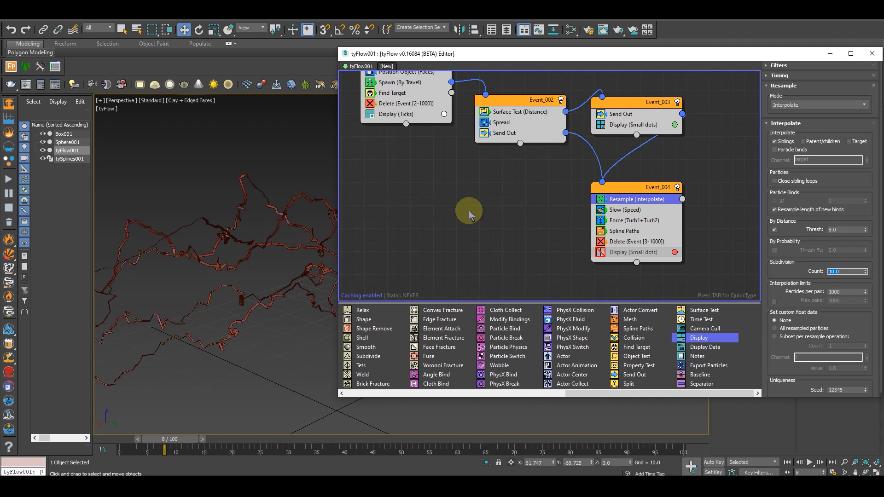
scroll(221, 275, down, 3)
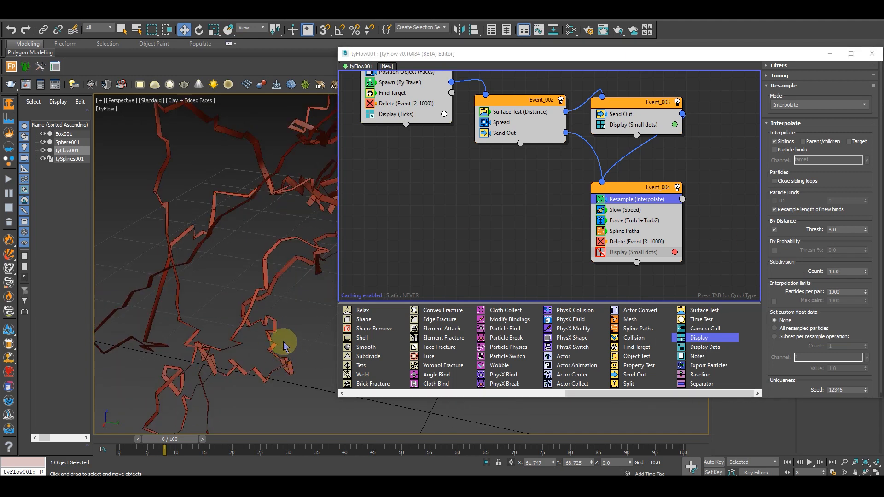
scroll(275, 307, up, 4)
scroll(275, 307, down, 5)
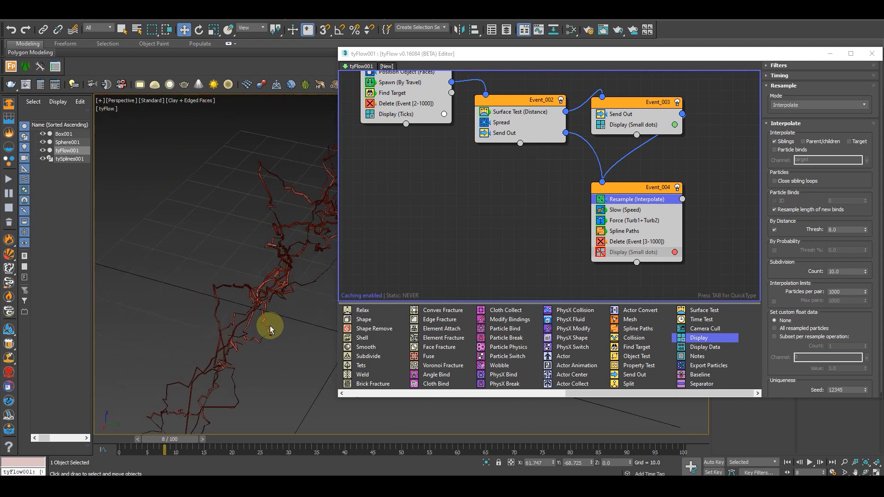
Set the Resample operator's Subdivision Count to 5 and view the arcs beside the sphere
double_click(845, 271)
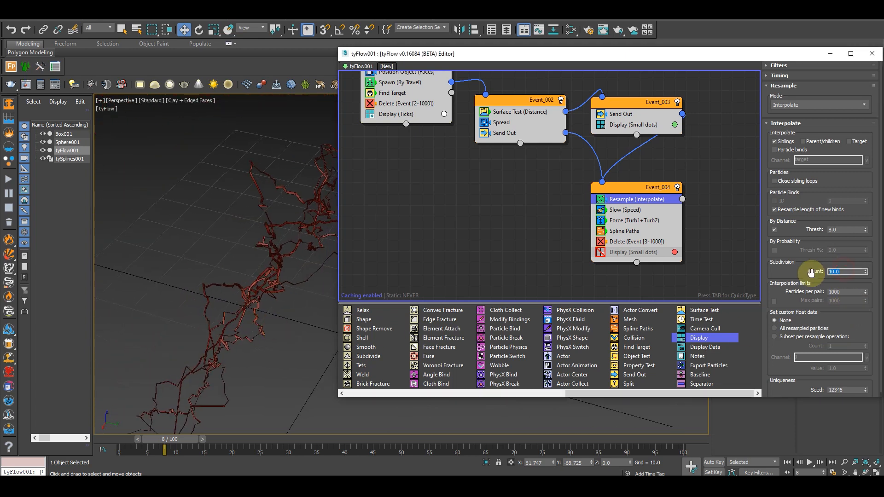
key(Return)
scroll(286, 307, down, 5)
alt+middle_drag(286, 308, 174, 432)
scroll(252, 309, up, 5)
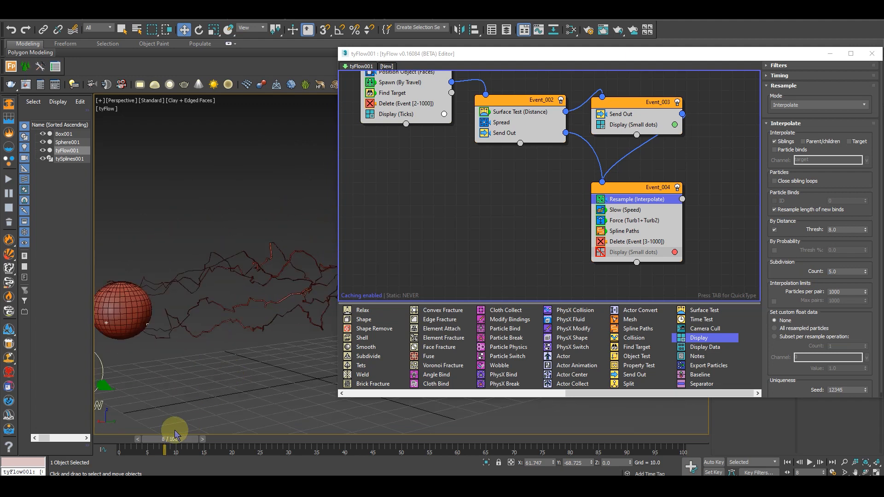
Preview the animation at frame 16 and beyond, examining the arcs between box and sphere from several angles
drag(177, 438, 230, 436)
scroll(277, 280, down, 5)
mouse_move(326, 324)
alt+middle_down()
mouse_move(304, 338)
mouse_move(335, 382)
mouse_move(314, 325)
alt+middle_up()
drag(516, 55, 475, 50)
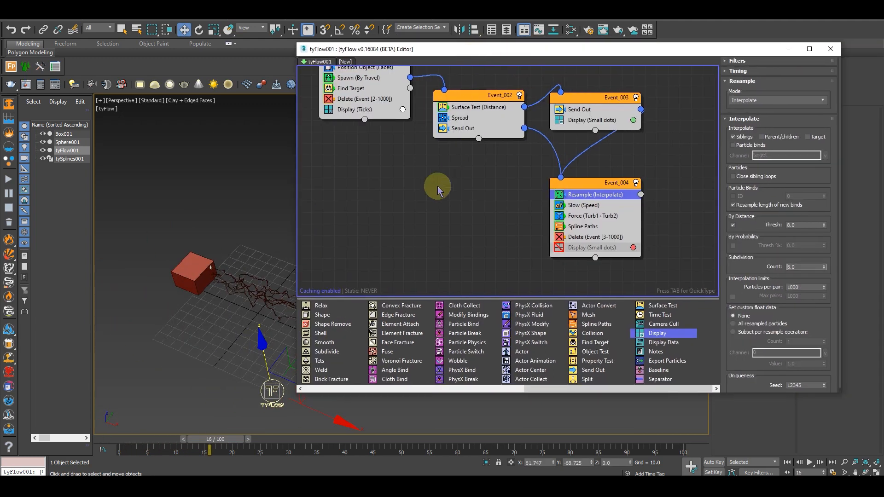
middle_drag(185, 324, 169, 317)
middle_drag(217, 302, 197, 306)
scroll(199, 307, down, 3)
scroll(236, 328, up, 4)
alt+middle_drag(280, 318, 147, 281)
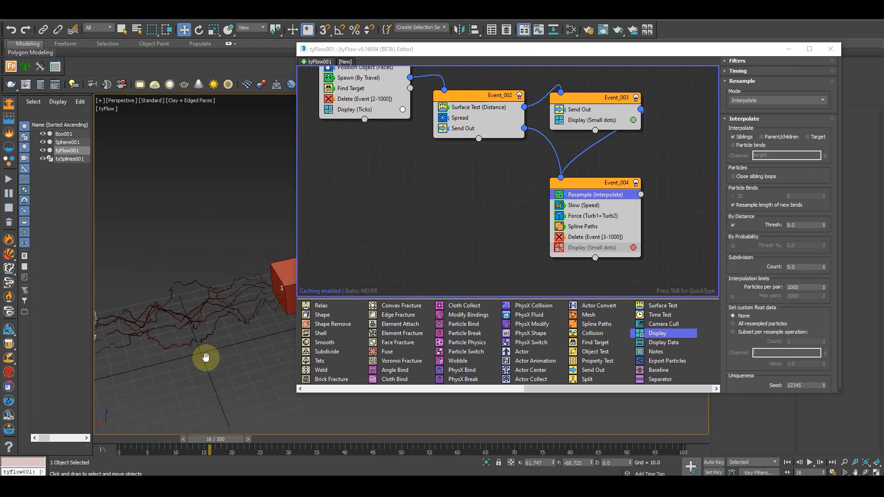
middle_drag(205, 357, 232, 341)
scroll(231, 340, down, 3)
drag(225, 442, 288, 383)
Disable the Display (Ticks) operator and Event_003's Display (Small dots) operator, and check the arcs around frame 18
middle_drag(428, 166, 456, 201)
click(356, 144)
click(586, 155)
middle_drag(533, 287, 525, 243)
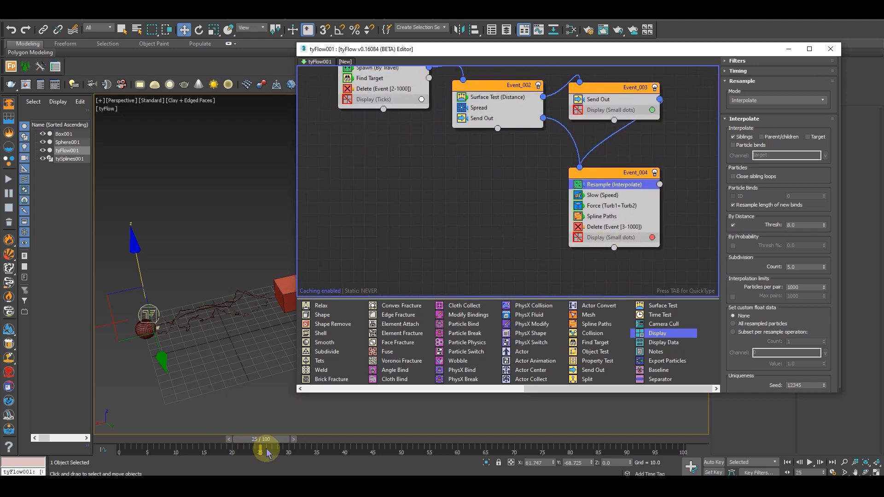
drag(286, 443, 220, 432)
alt+middle_drag(222, 366, 198, 316)
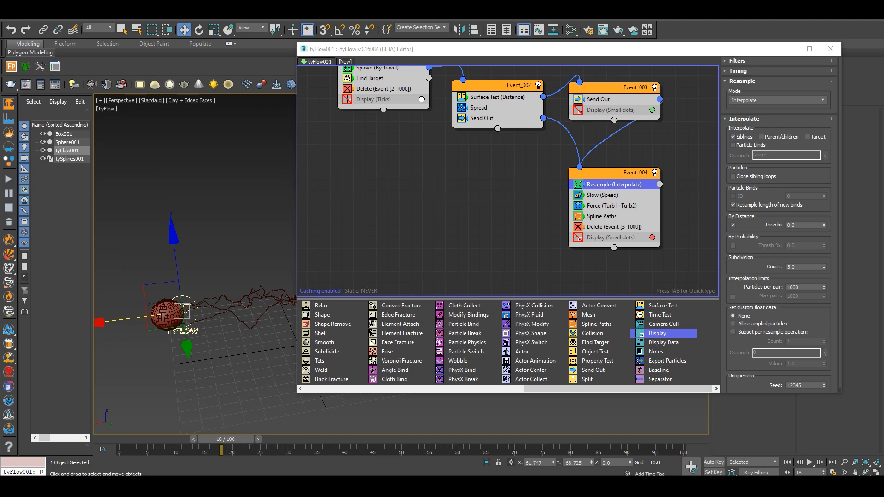
Add a Surface Test operator to Event_004 and place it directly below the Delete operator
middle_drag(575, 251, 426, 239)
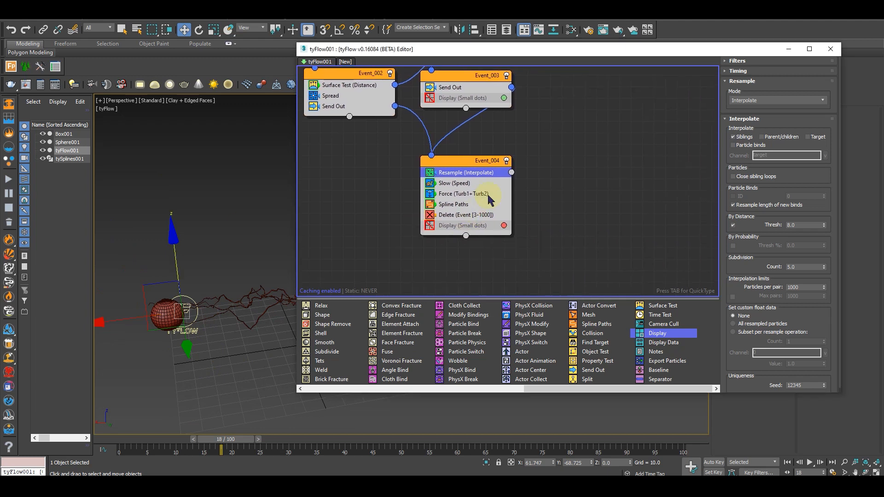
click(471, 161)
key(Tab)
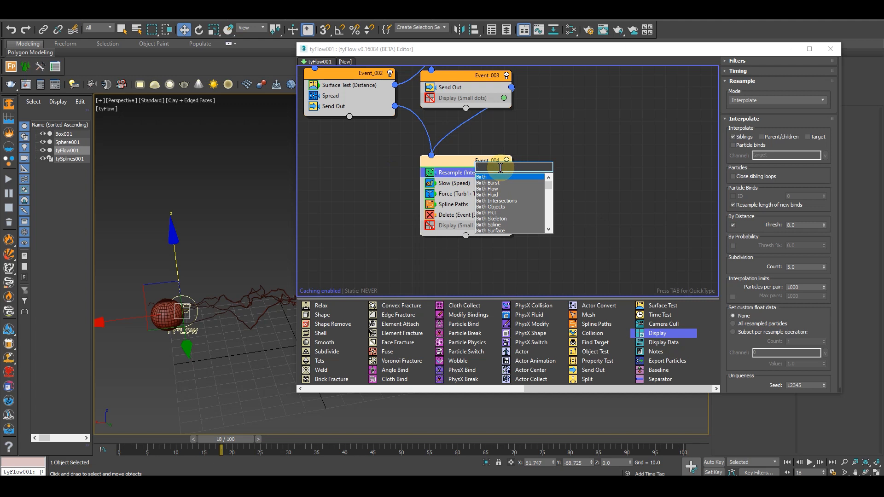
text(surface)
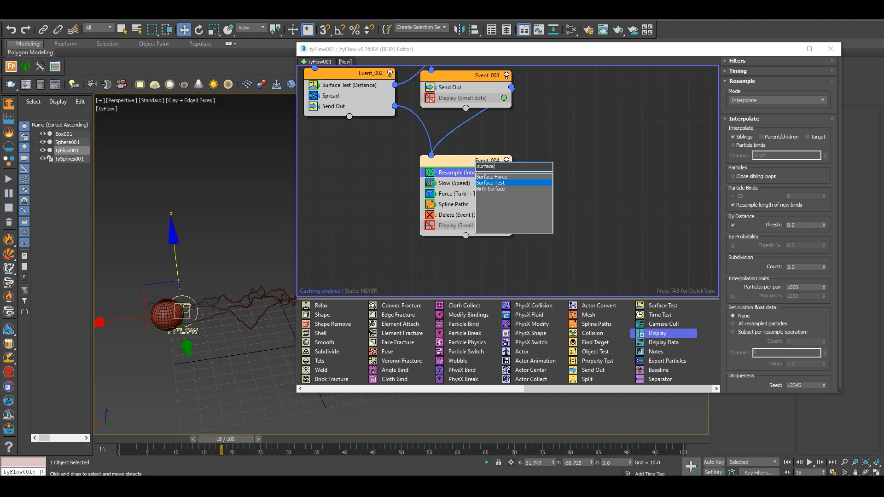
key(Return)
drag(472, 176, 465, 230)
Create a new event with a Display operator and connect Event_004's Surface Test output to it
middle_drag(596, 237, 540, 208)
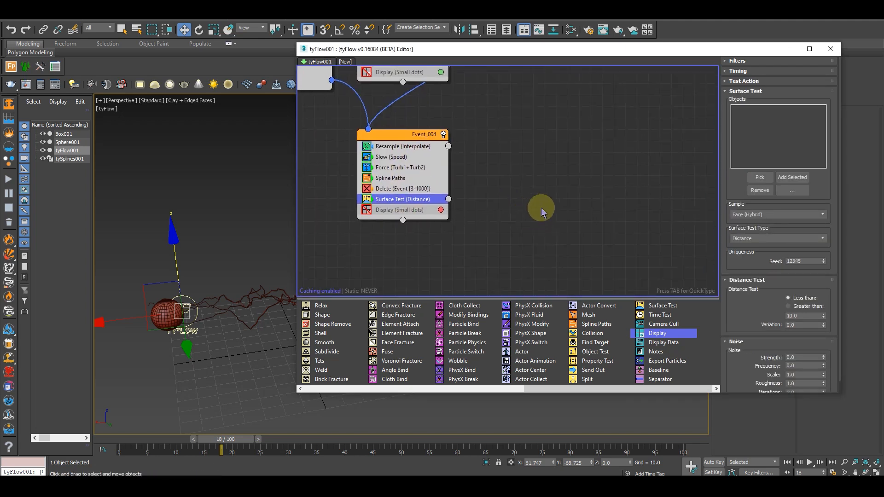
click(541, 208)
key(Tab)
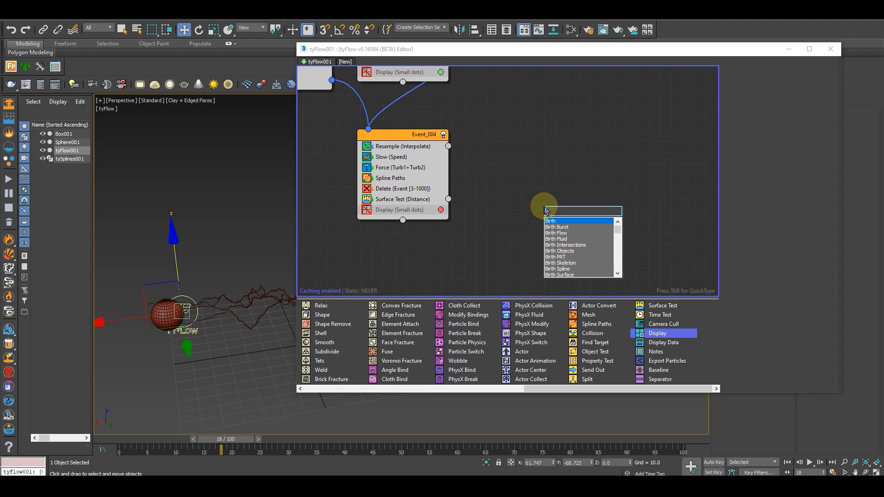
text(dia)
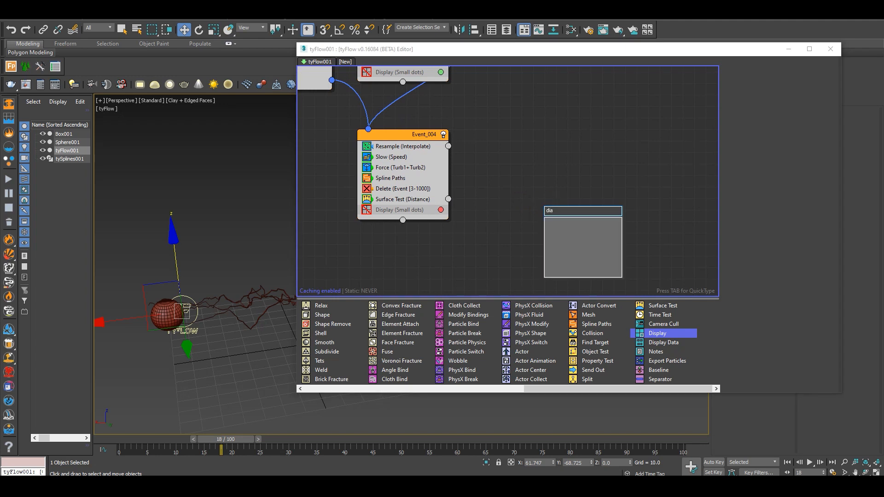
key(BackSpace)
key(Down)
key(Return)
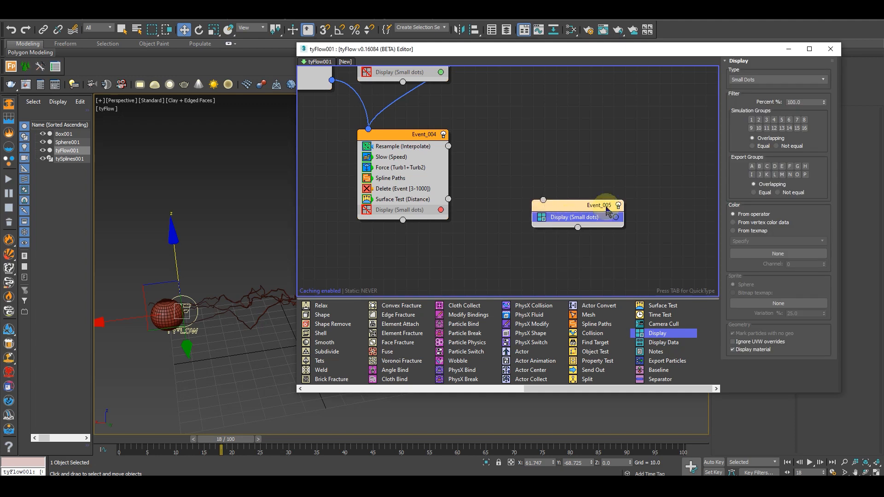
drag(449, 200, 527, 237)
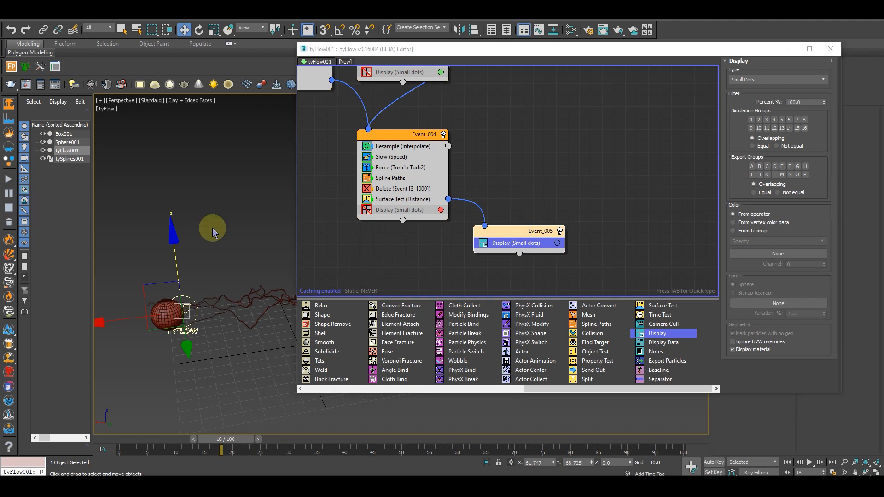
Pick Sphere001 as the test object of Event_004's Surface Test
click(400, 206)
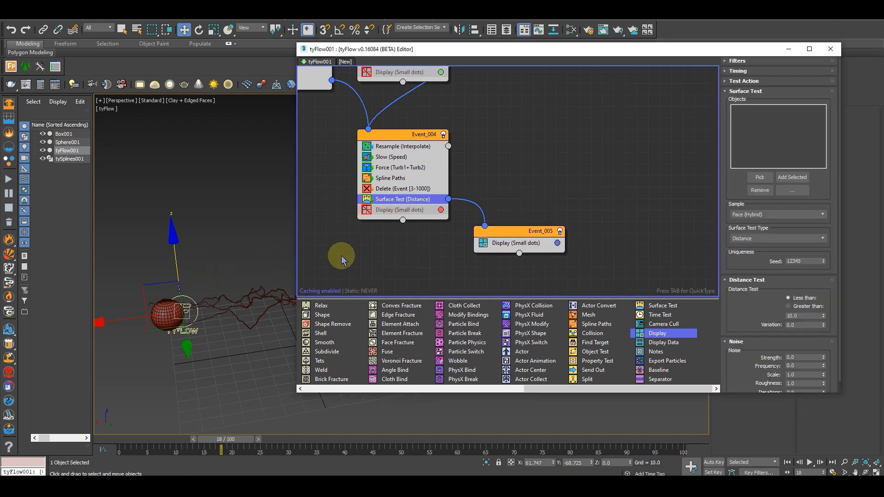
middle_drag(205, 285, 179, 278)
click(759, 177)
click(119, 302)
Go to frame 8 and examine the particles around the sphere and the arc ends from several angles
alt+middle_drag(180, 330, 194, 303)
scroll(179, 297, up, 4)
drag(233, 439, 180, 441)
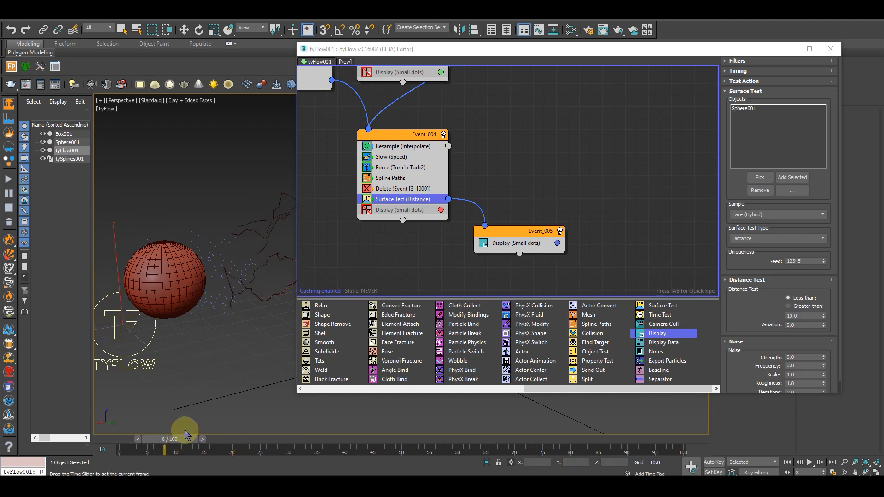
alt+middle_drag(191, 354, 180, 334)
key(w)
alt+middle_drag(176, 289, 421, 229)
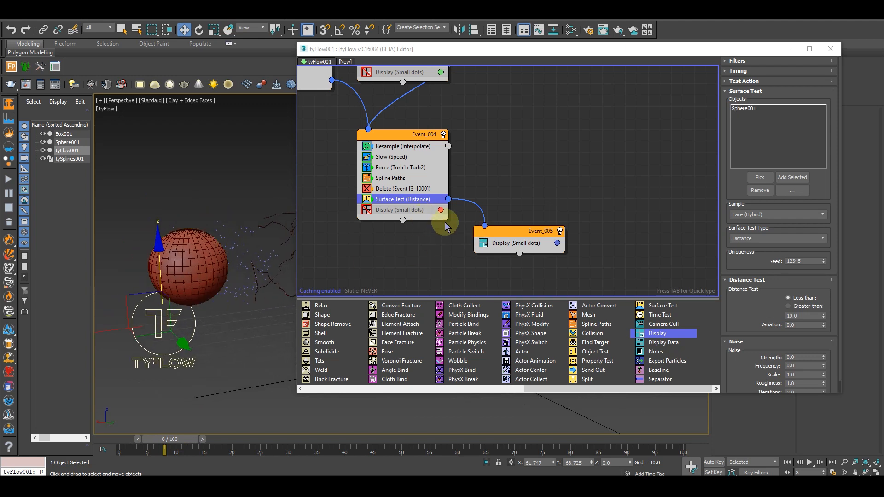
middle_drag(228, 301, 174, 294)
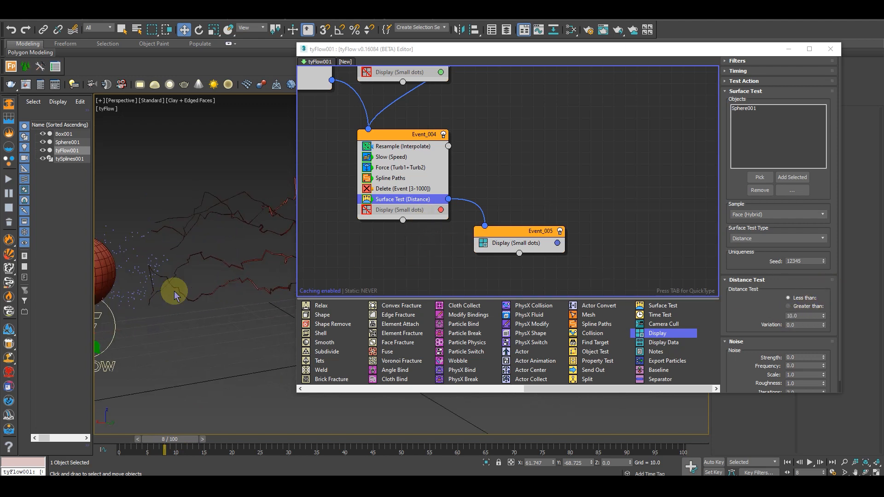
scroll(169, 288, down, 5)
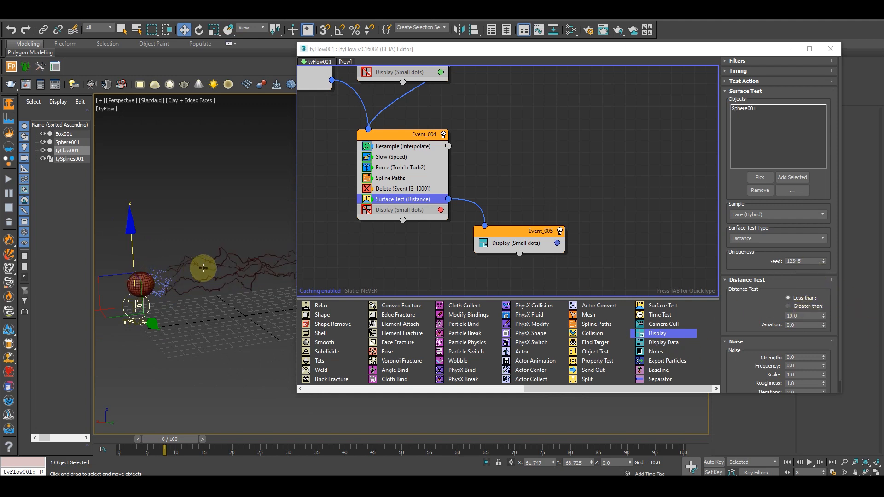
alt+middle_drag(245, 278, 183, 286)
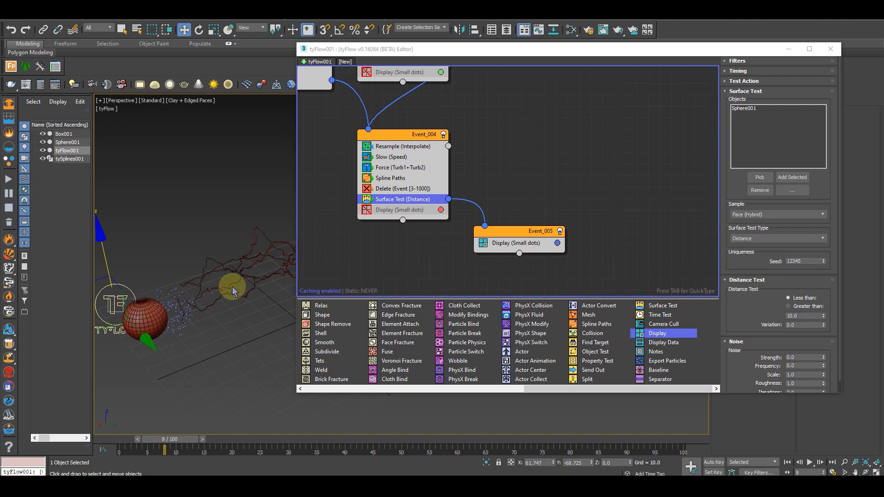
Copy the Delete operator from Event_004 into Event_005 and set the start of its Event Age range to 1
drag(492, 234, 490, 230)
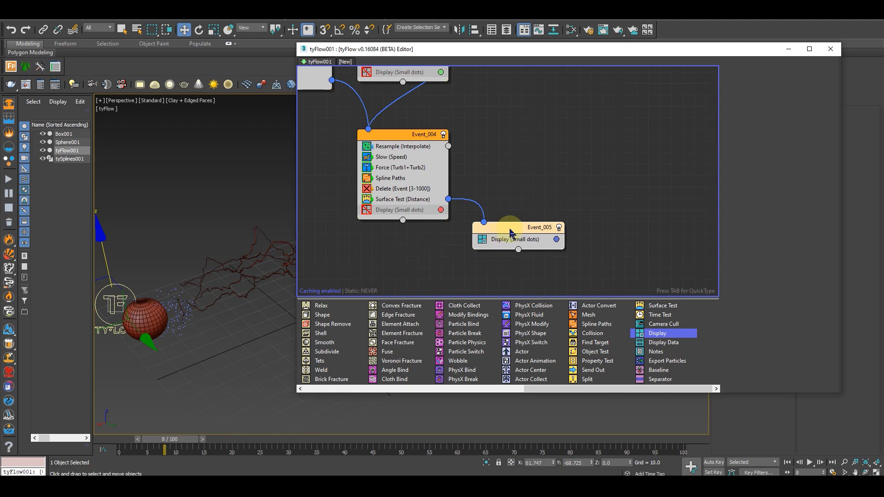
drag(396, 194, 514, 247)
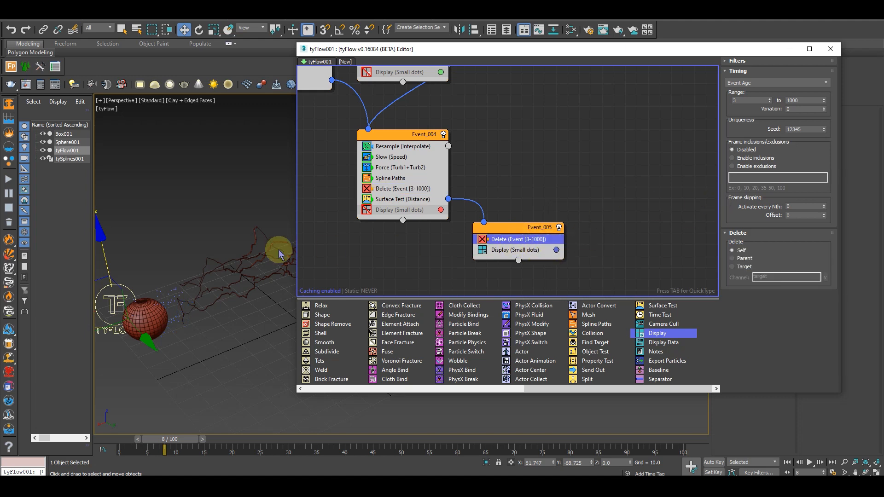
double_click(745, 101)
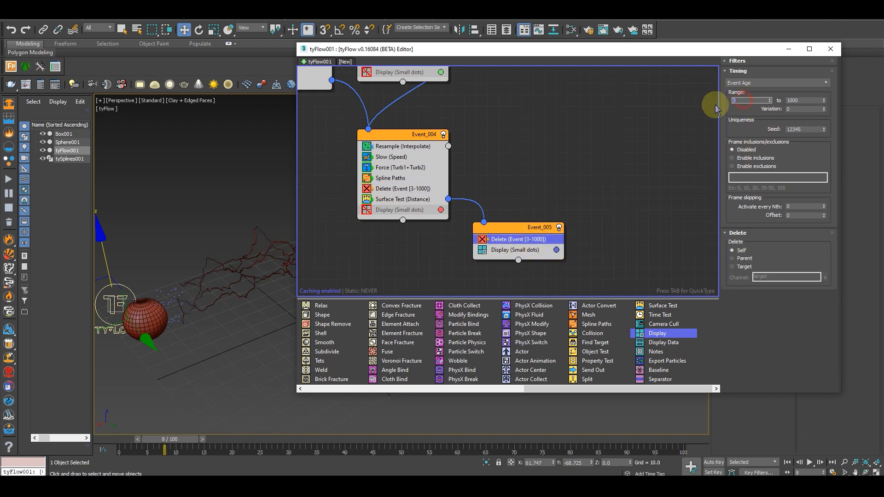
key(Return)
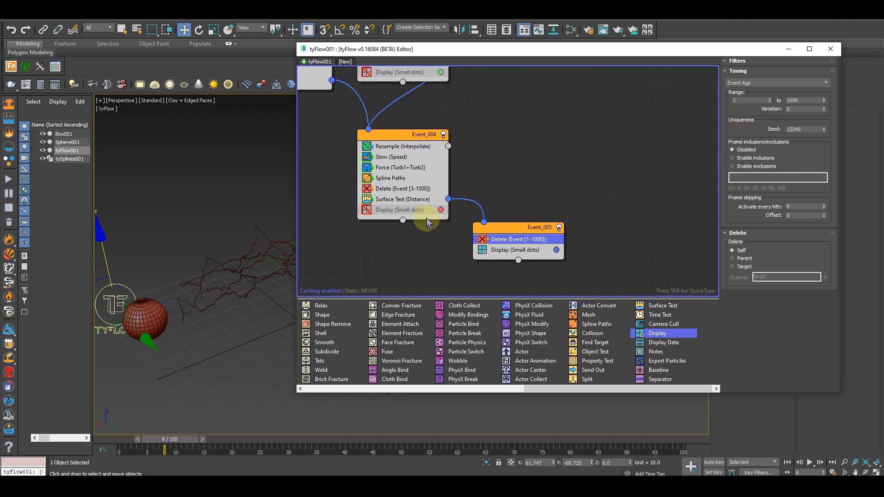
Turn off Event_005's Display operator and add a Speed operator to the top of that event
click(481, 250)
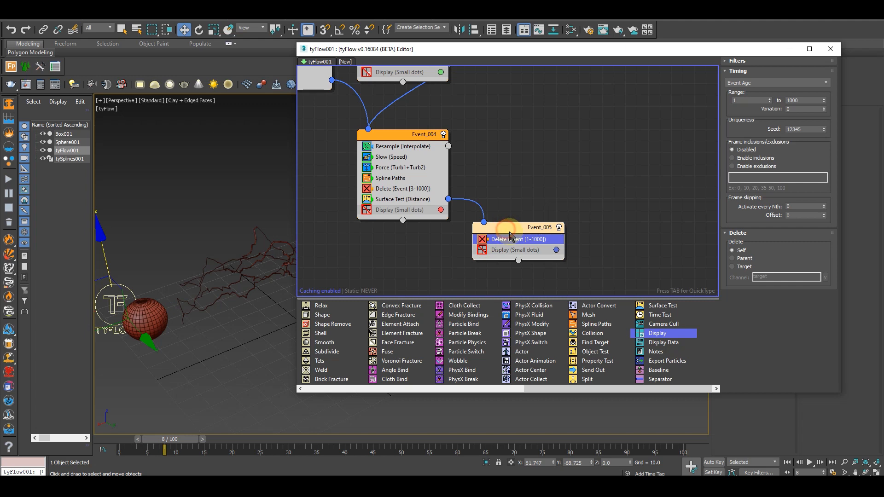
key(Tab)
text(spee)
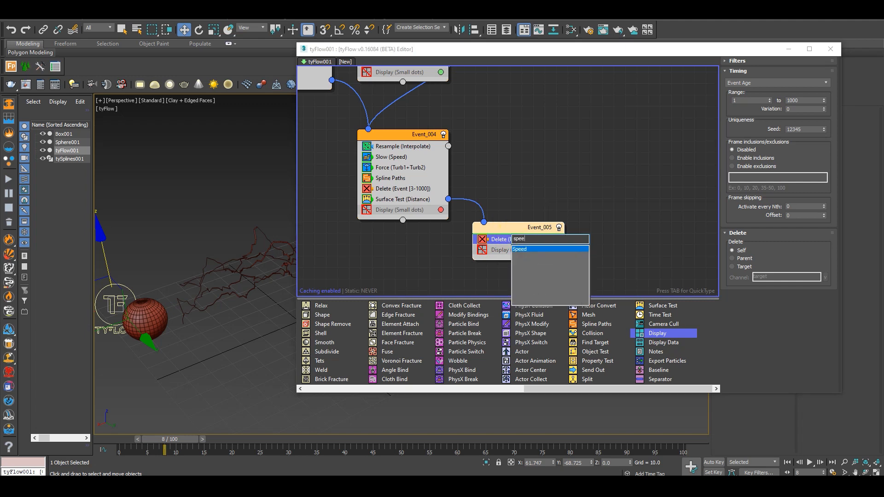
key(Return)
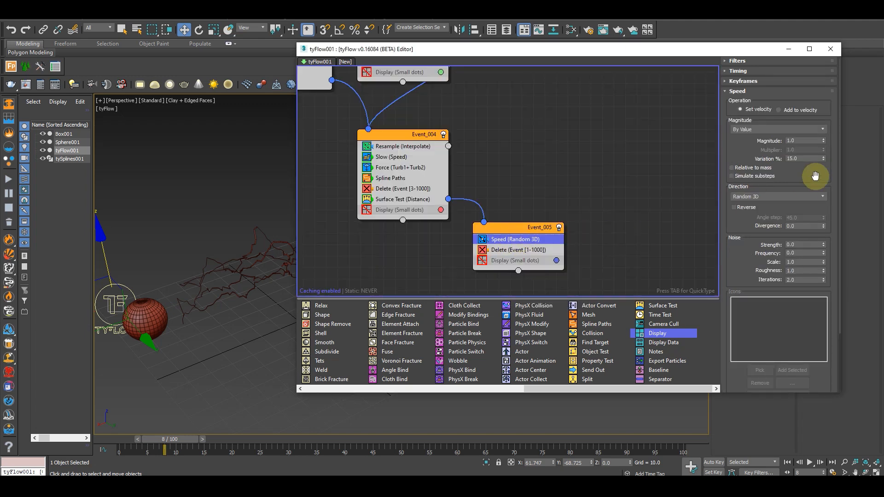
Keep the Speed operator's direction at Random 3D and set its divergence to 90
click(762, 197)
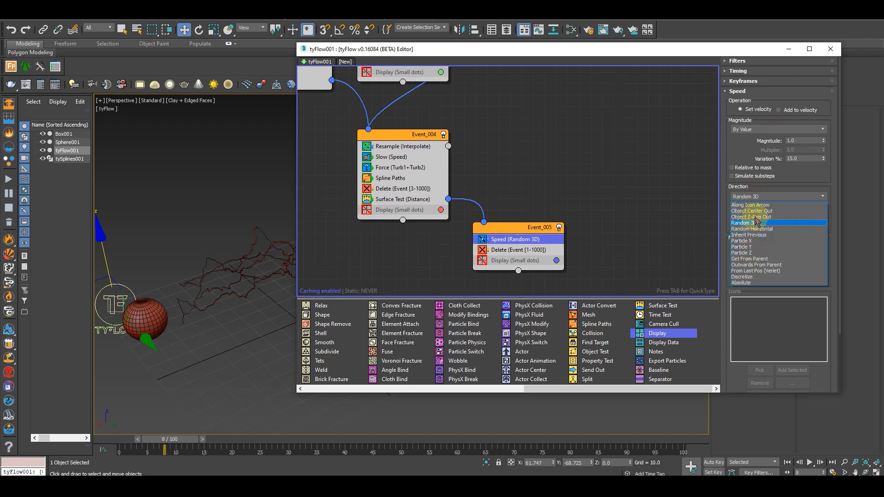
click(750, 188)
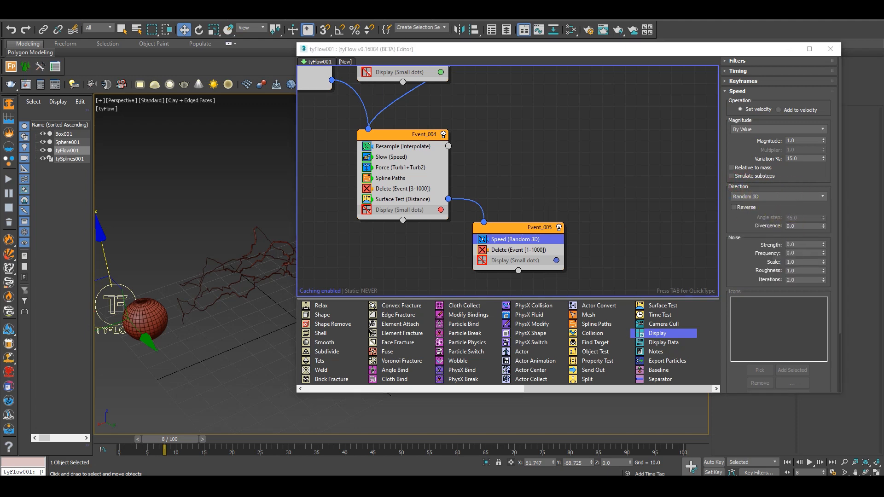
click(796, 225)
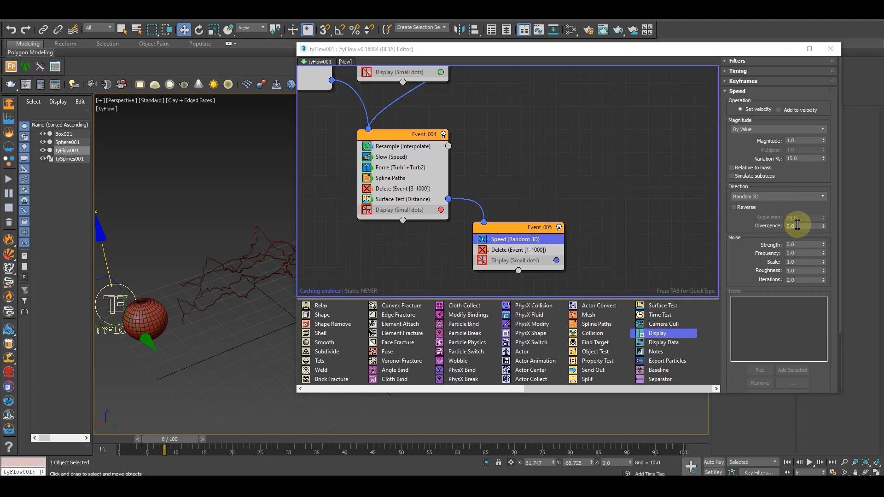
drag(739, 256, 740, 224)
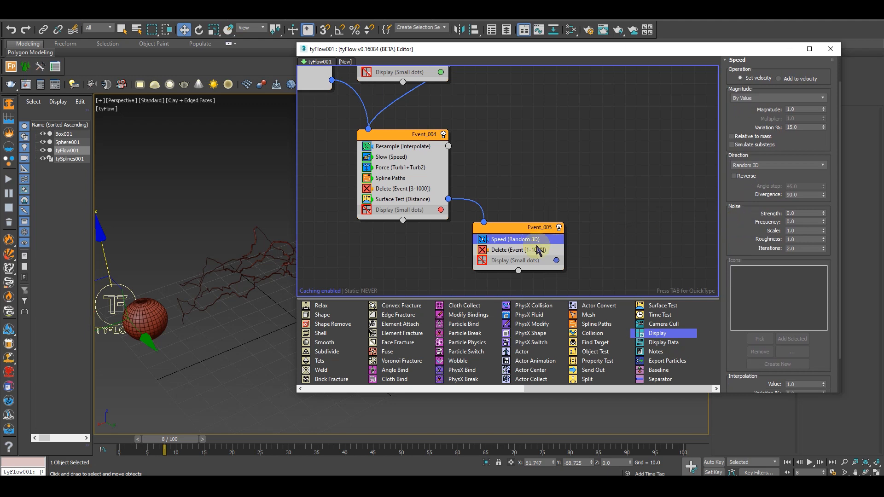
Copy the Spline Paths operator from Event_004 into Event_005
drag(387, 178, 593, 262)
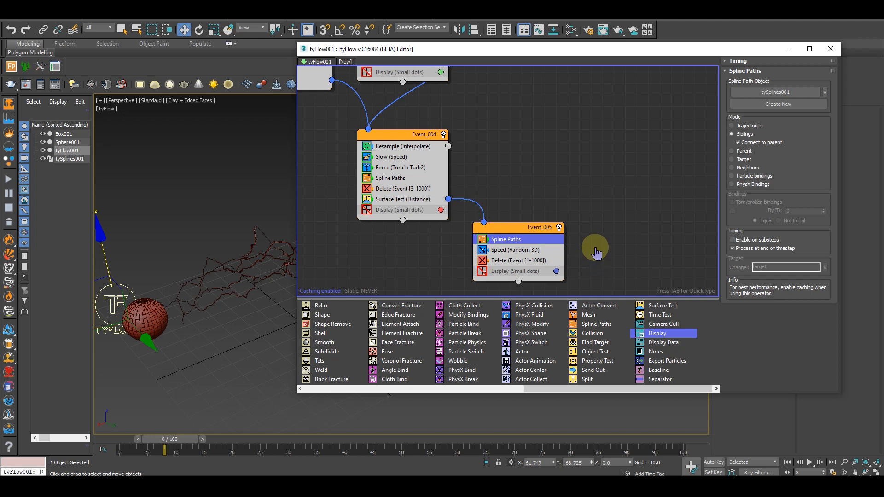
middle_drag(595, 249, 595, 232)
scroll(171, 306, up, 4)
Scrub through the animation to frame 10 and examine how the arcs meet the sphere from several angles
alt+middle_drag(186, 316, 155, 317)
scroll(166, 318, down, 3)
middle_drag(155, 317, 282, 319)
drag(186, 440, 240, 441)
key(w)
click(371, 184)
alt+middle_drag(252, 311, 240, 332)
drag(213, 439, 262, 440)
key(w)
alt+middle_drag(261, 376, 233, 388)
drag(257, 438, 203, 428)
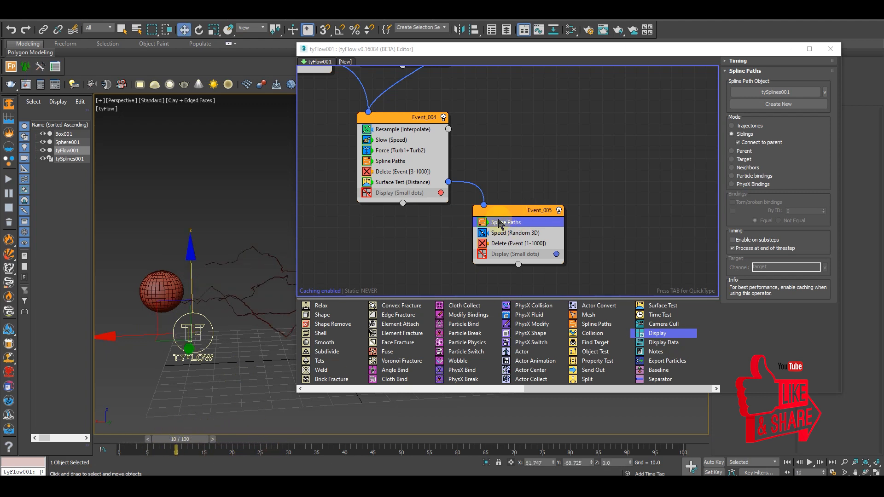
Set the less-than distance of Event_004's Surface Test to 5 and check the arcs at frame 26
click(394, 184)
click(801, 315)
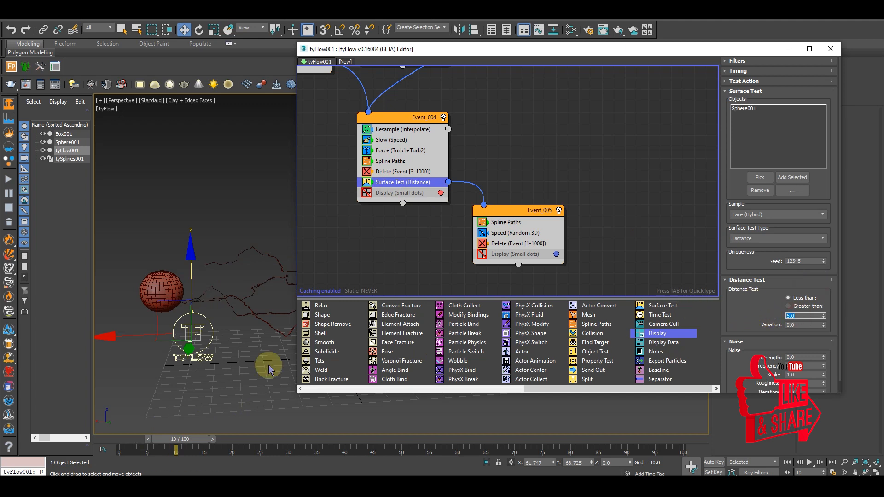
drag(188, 437, 280, 435)
alt+middle_drag(202, 334, 202, 359)
Minimize the tyFlow editor and uniformly scale Sphere001 down to a much smaller size
click(788, 49)
alt+middle_drag(302, 300, 357, 300)
scroll(283, 355, up, 3)
click(339, 275)
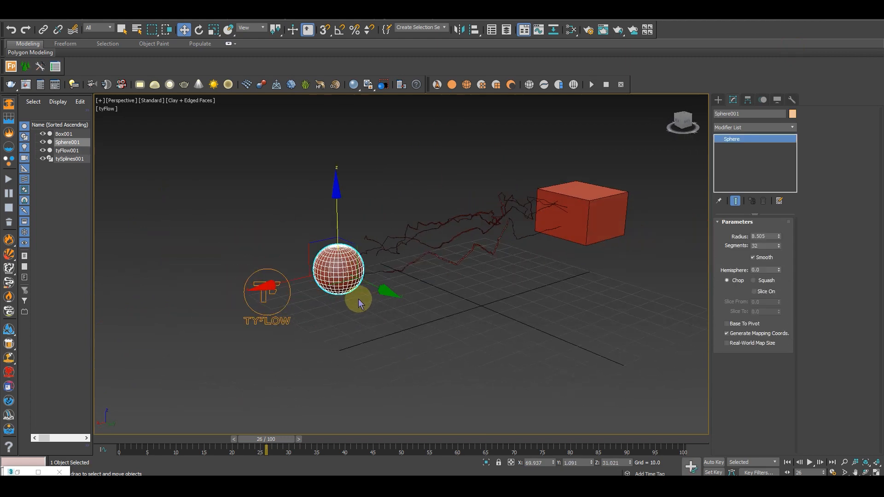
key(r)
drag(340, 263, 336, 360)
alt+middle_drag(409, 304, 385, 256)
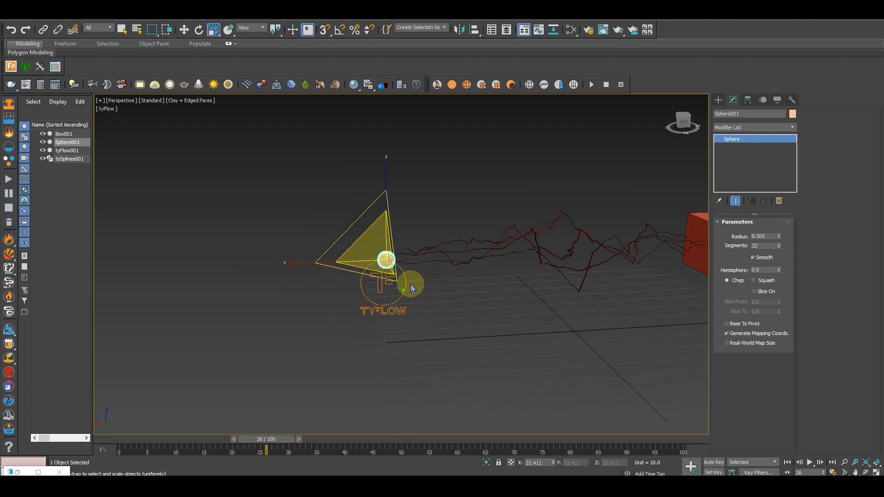
Move Sphere001 along X to about 124.56, away from the box, check the arcs at frame 30 and return to frame 0
key(w)
drag(346, 262, 171, 261)
mouse_move(284, 441)
mouse_down()
mouse_move(144, 434)
mouse_move(269, 438)
mouse_up()
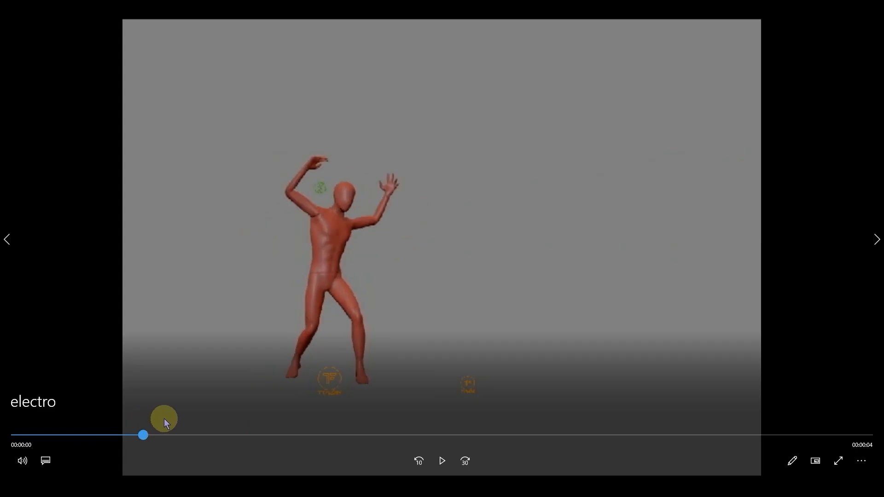
drag(164, 418, 314, 413)
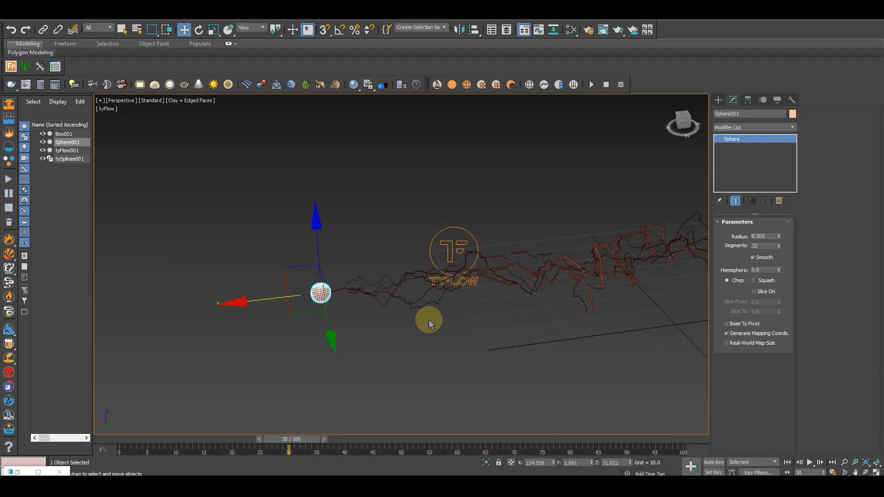
alt+middle_drag(551, 307, 167, 399)
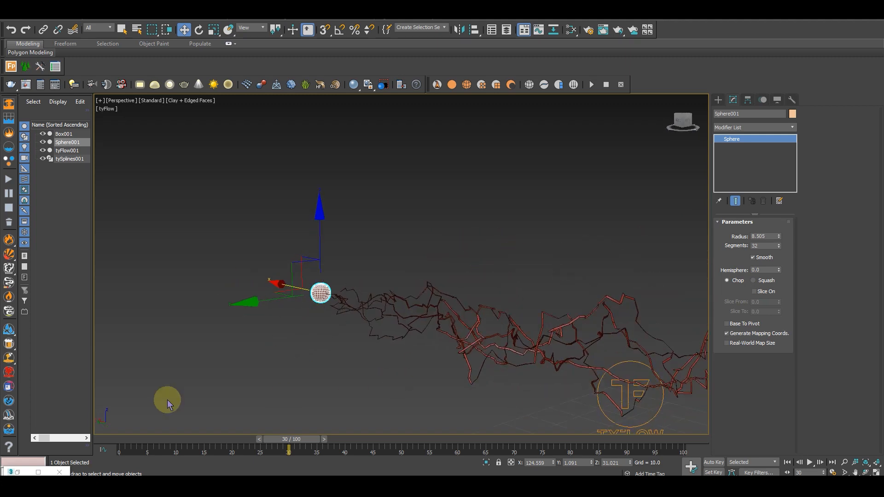
drag(286, 430, 117, 437)
scroll(333, 328, down, 3)
alt+middle_drag(333, 328, 388, 360)
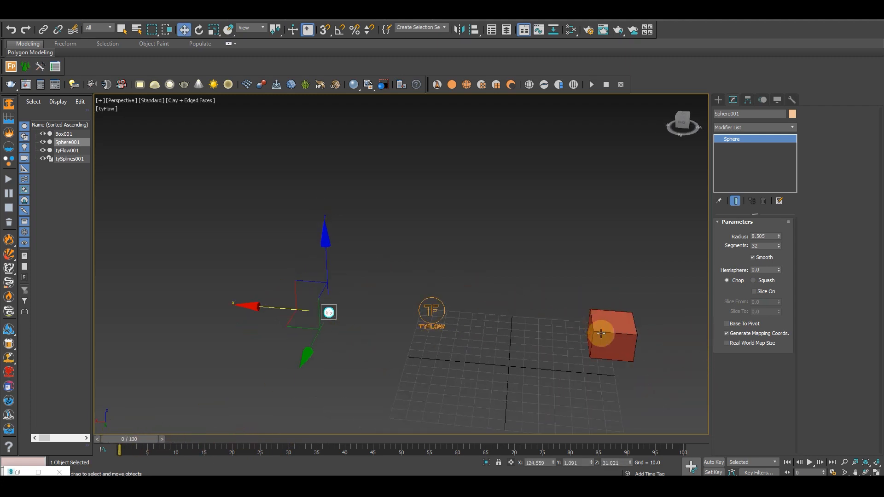
click(608, 333)
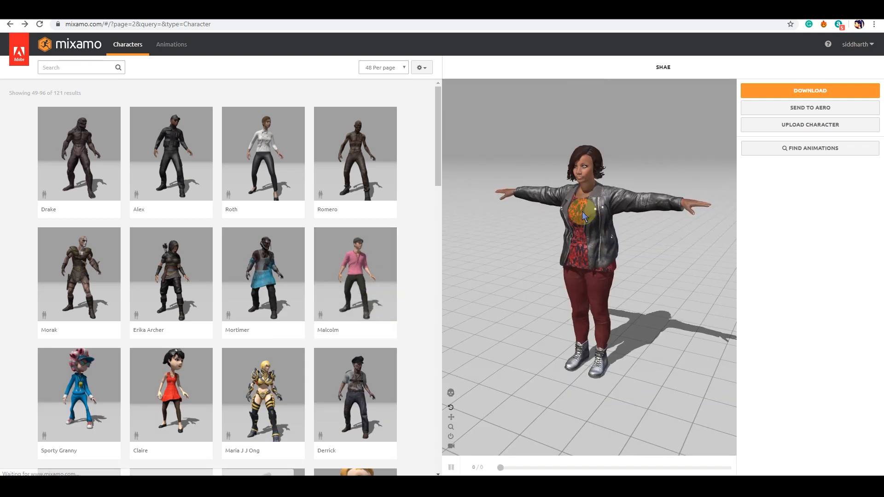
Switch to Mixamo, browse the second page of characters and preview the Lewis character from the side
scroll(253, 226, down, 2)
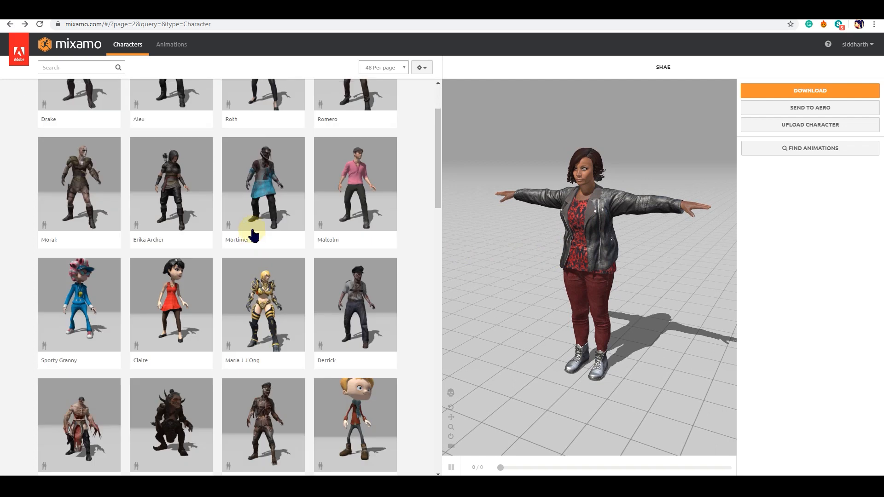
scroll(253, 235, down, 6)
scroll(265, 243, down, 3)
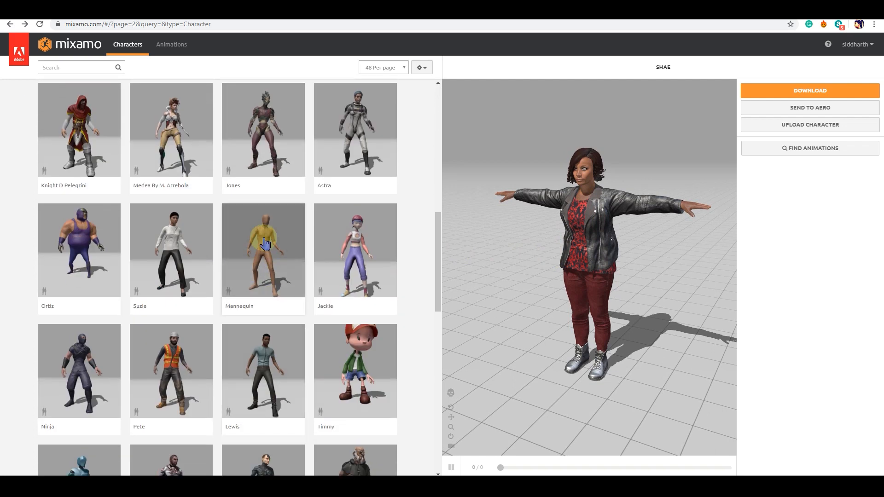
scroll(263, 241, up, 4)
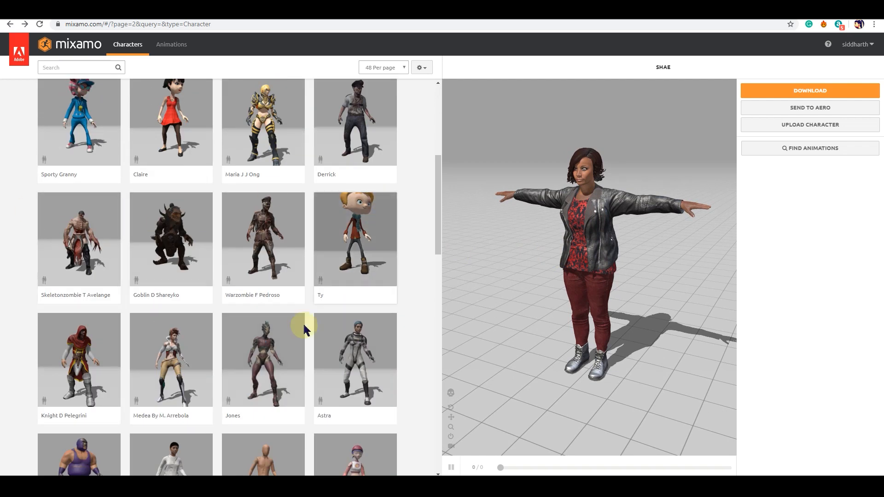
scroll(276, 317, down, 2)
scroll(252, 303, down, 4)
click(290, 280)
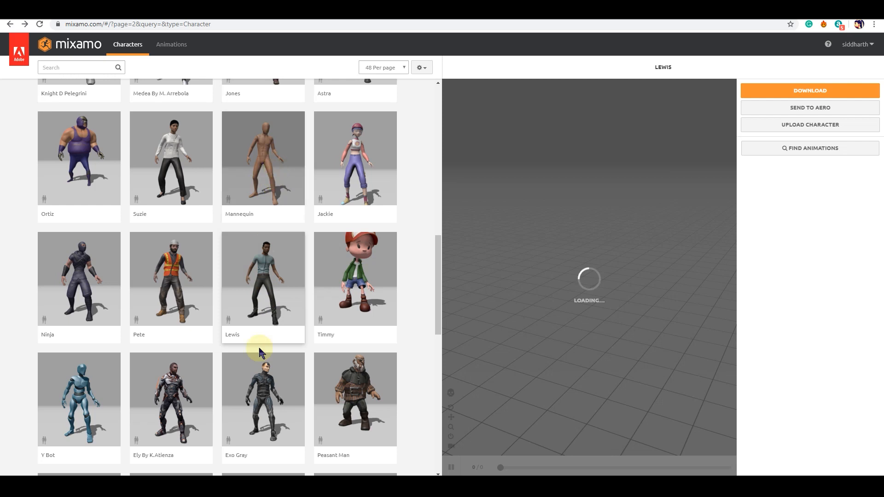
scroll(257, 352, down, 3)
scroll(266, 267, up, 3)
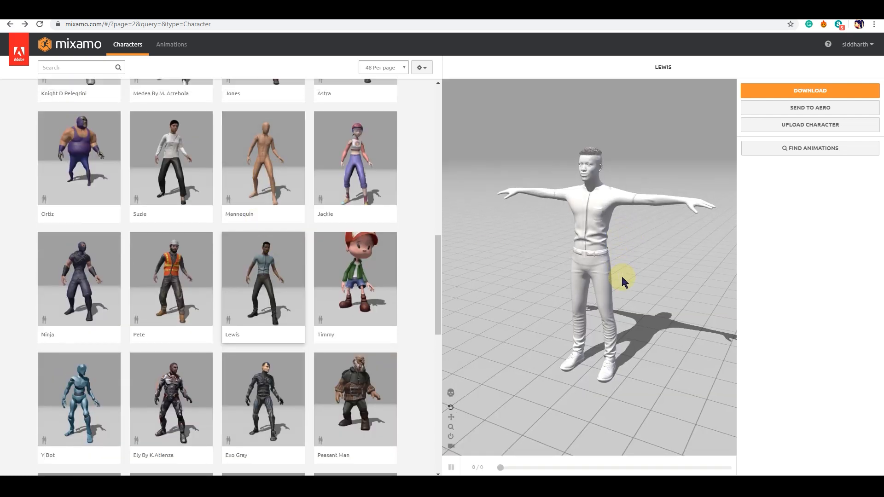
mouse_move(677, 282)
mouse_down()
mouse_move(636, 299)
mouse_move(671, 282)
mouse_up()
scroll(300, 359, down, 1)
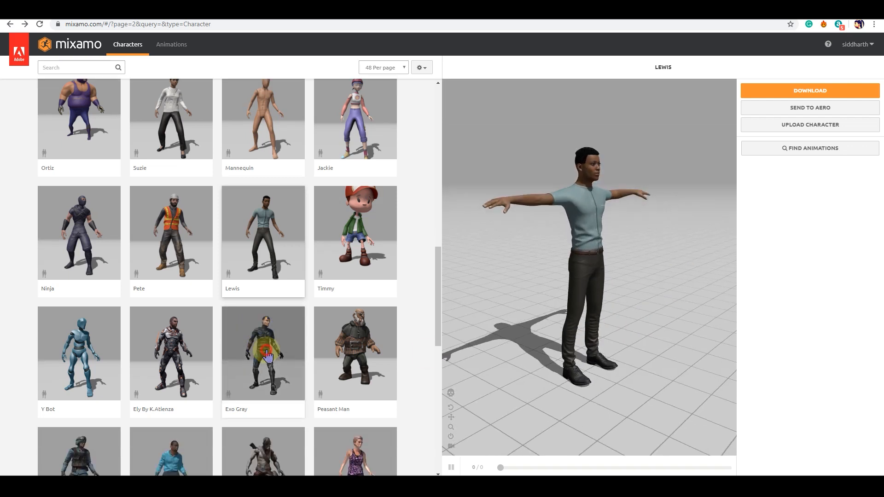
Preview the Exo Gray character and inspect it from different angles
click(300, 358)
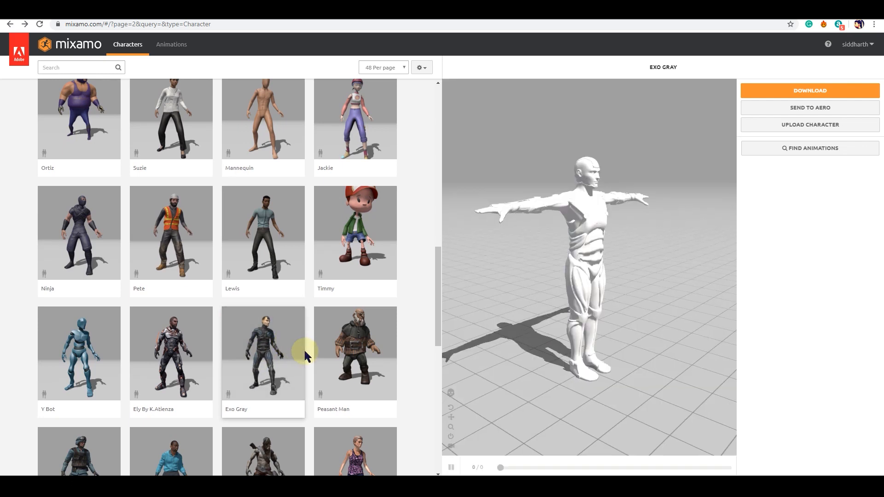
drag(598, 338, 642, 248)
scroll(648, 287, up, 2)
drag(647, 287, 630, 269)
scroll(256, 152, up, 1)
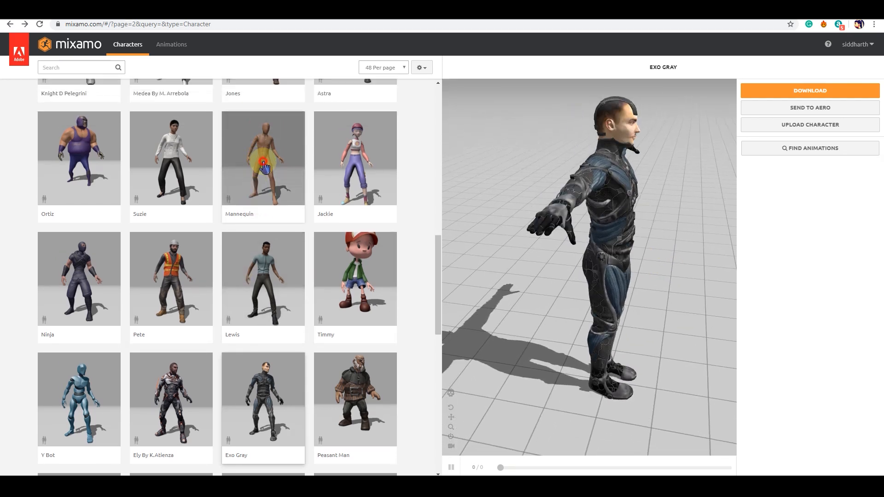
Choose the Mannequin character for the scene and open the animation library
click(256, 156)
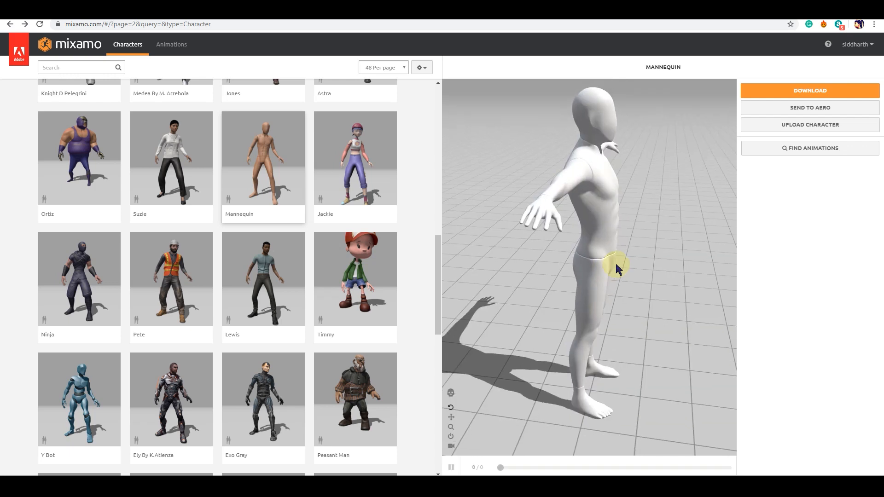
drag(652, 272, 606, 267)
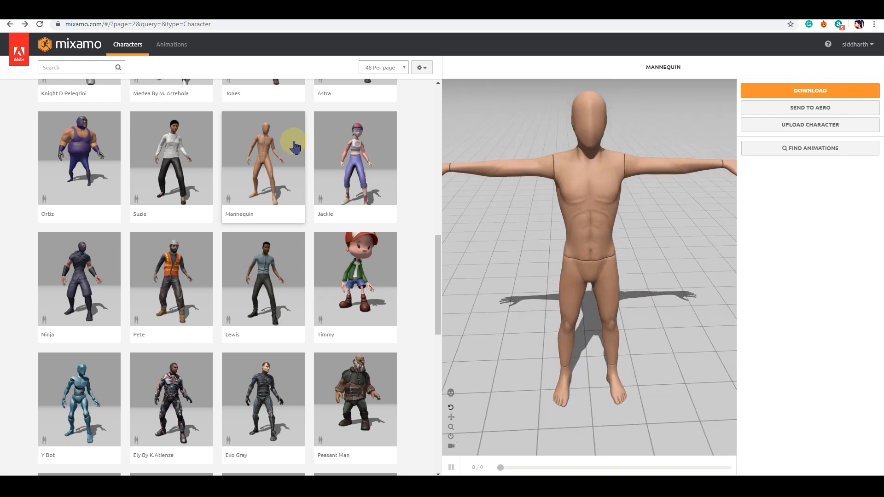
click(157, 50)
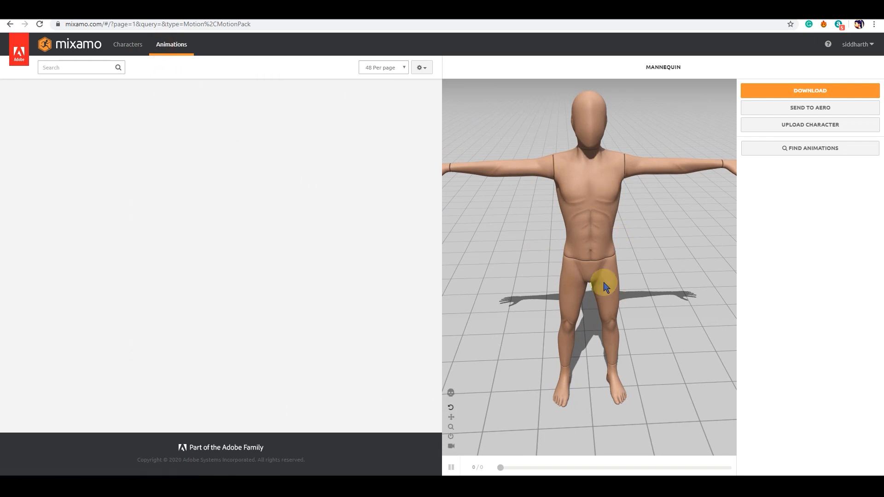
mouse_move(605, 290)
mouse_down()
mouse_move(675, 285)
mouse_move(597, 288)
mouse_up()
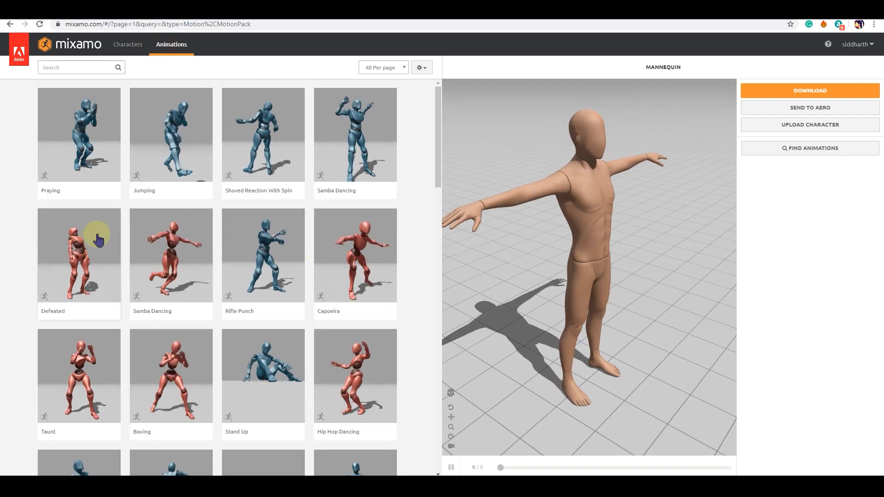
Search the animations for "wizard" and browse the magic motions among the results
click(85, 67)
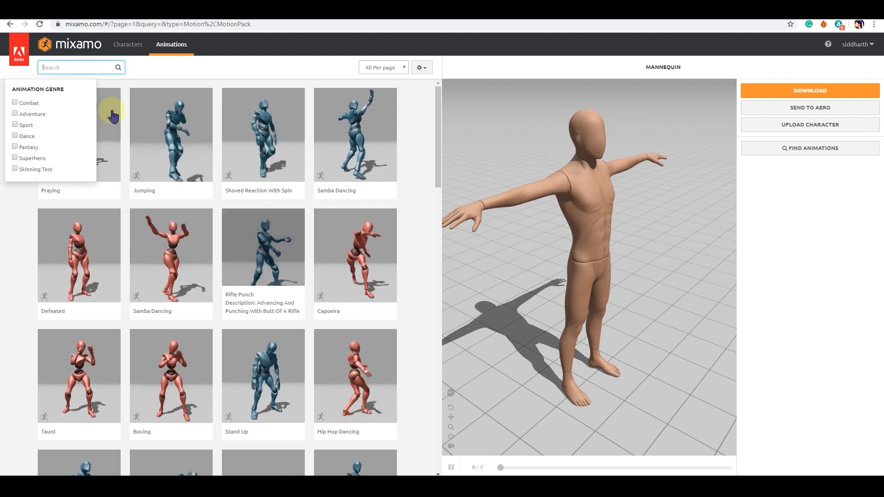
text(wiza)
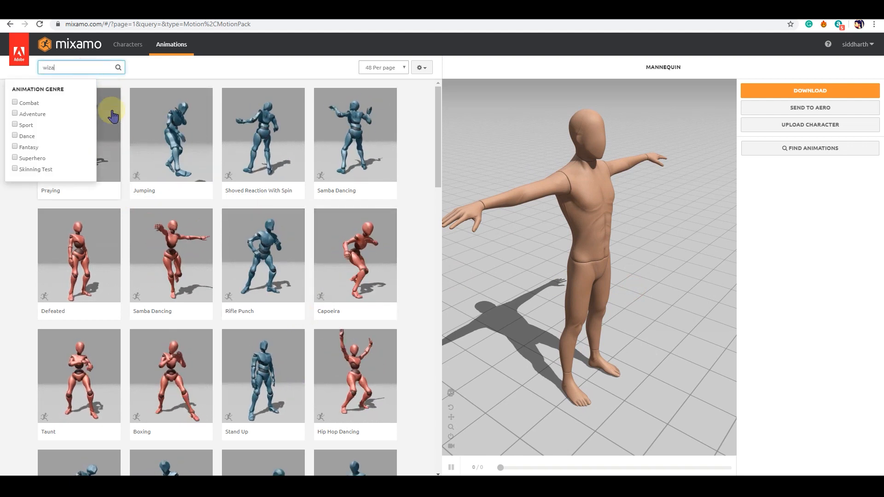
text(rd)
key(Return)
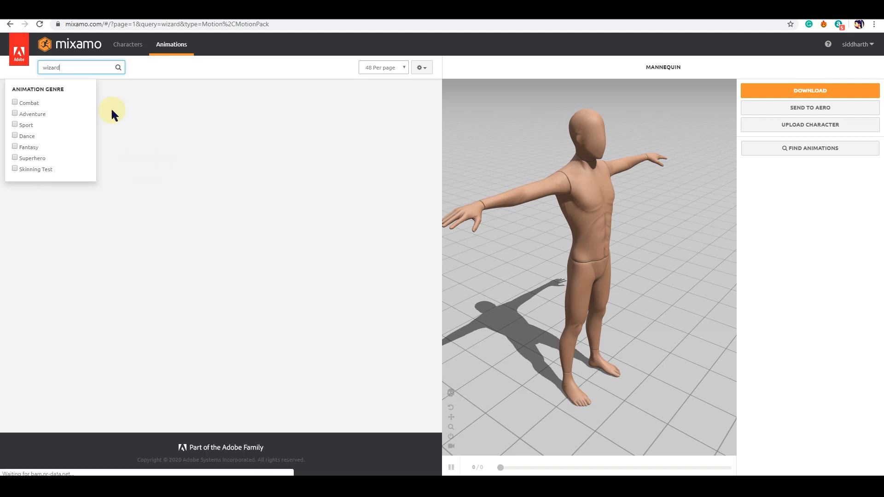
click(140, 71)
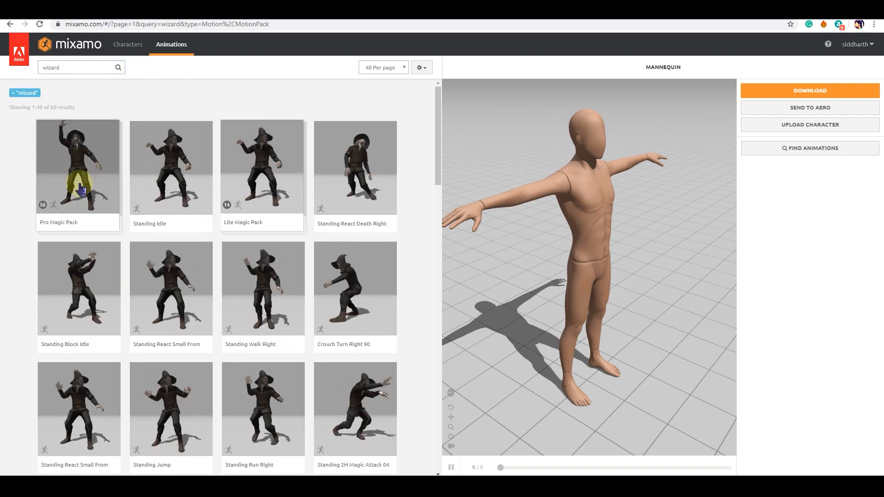
scroll(152, 299, down, 6)
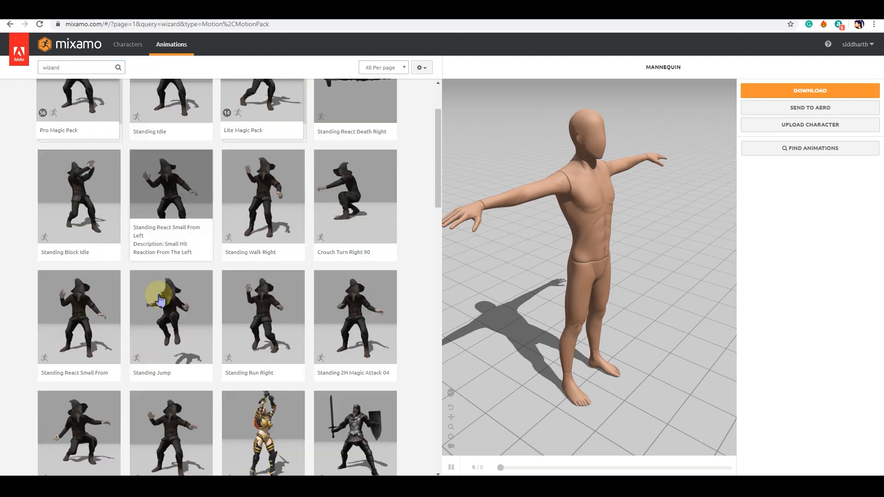
scroll(180, 249, down, 3)
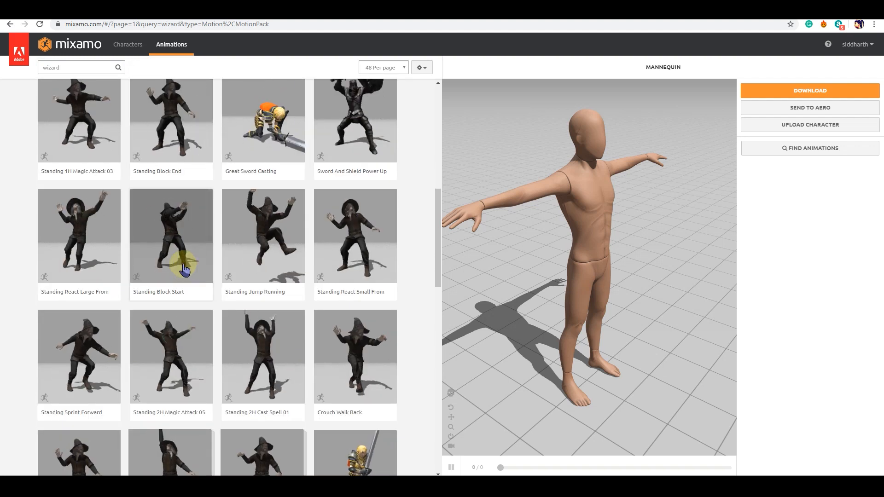
scroll(193, 296, down, 3)
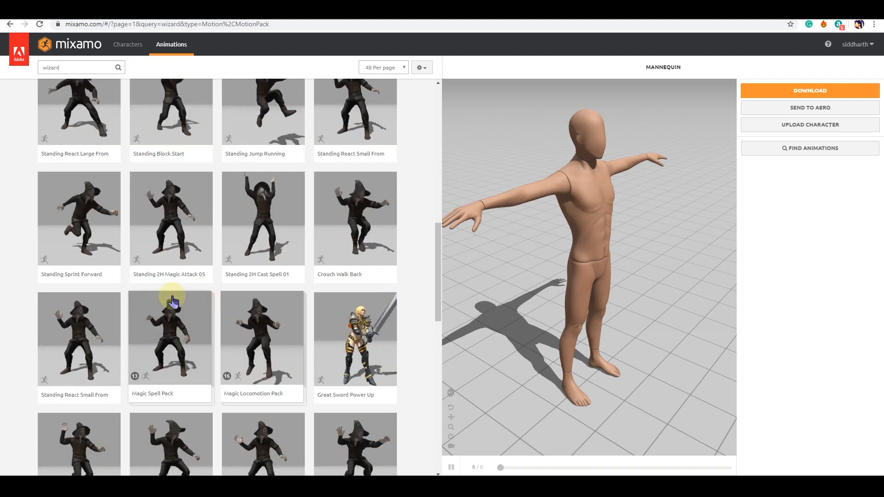
Preview the Standing 2H Magic Attack 01 and Standing 2H Magic Attack 02 animations on the mannequin
scroll(181, 312, down, 7)
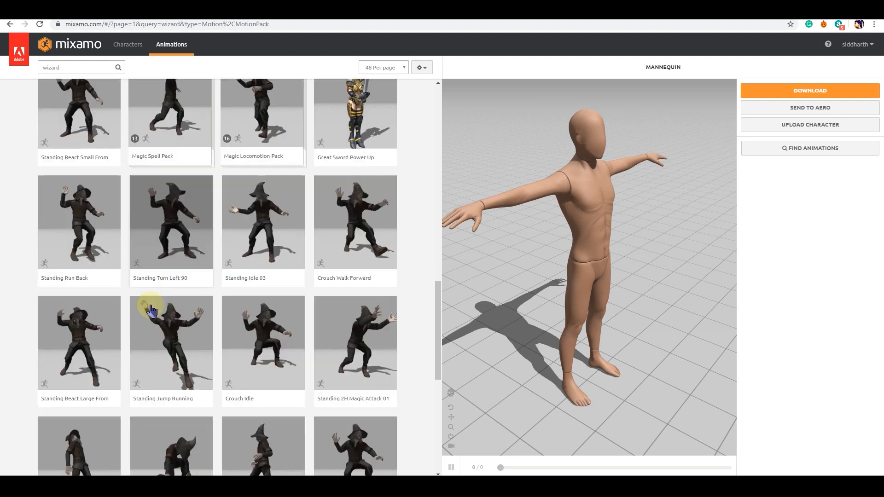
click(341, 247)
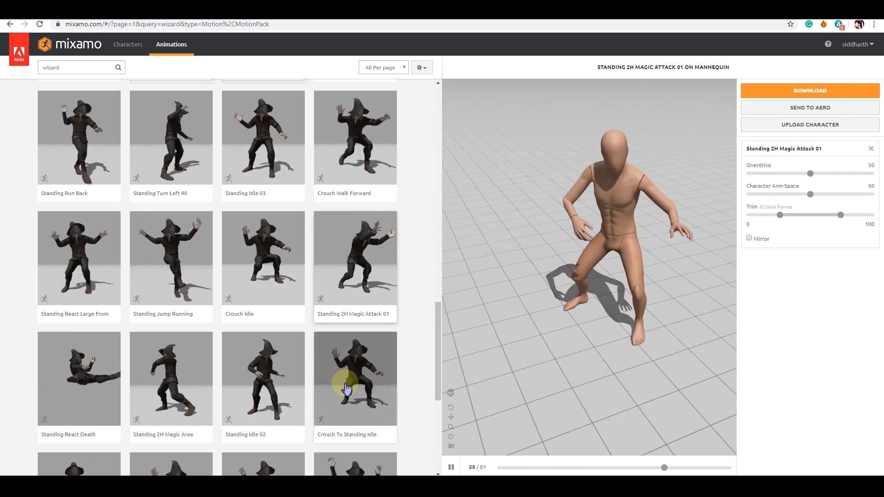
scroll(193, 322, down, 3)
scroll(180, 292, down, 2)
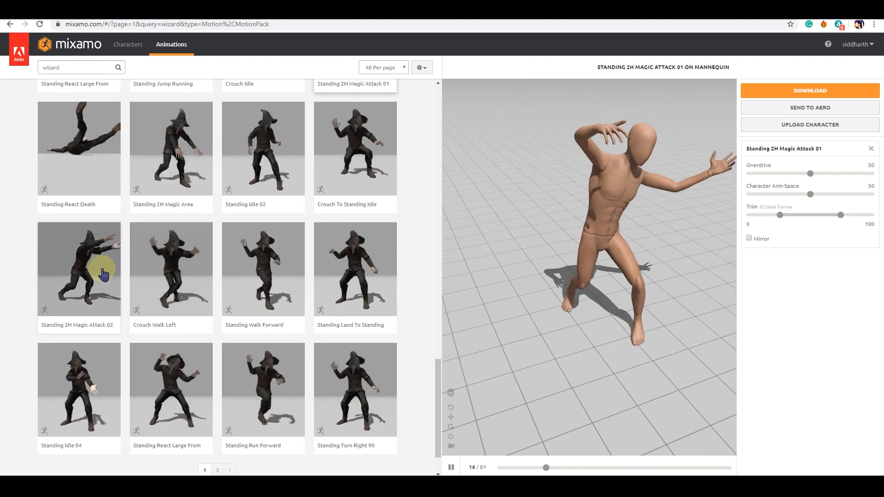
click(106, 254)
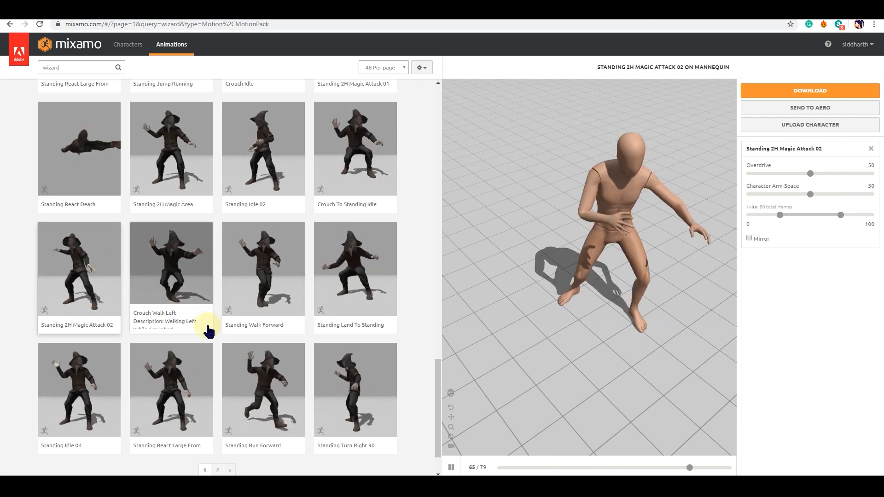
Apply Standing 1H Magic Attack 01 from the second page of wizard results to the mannequin and inspect it from another angle
scroll(219, 340, down, 1)
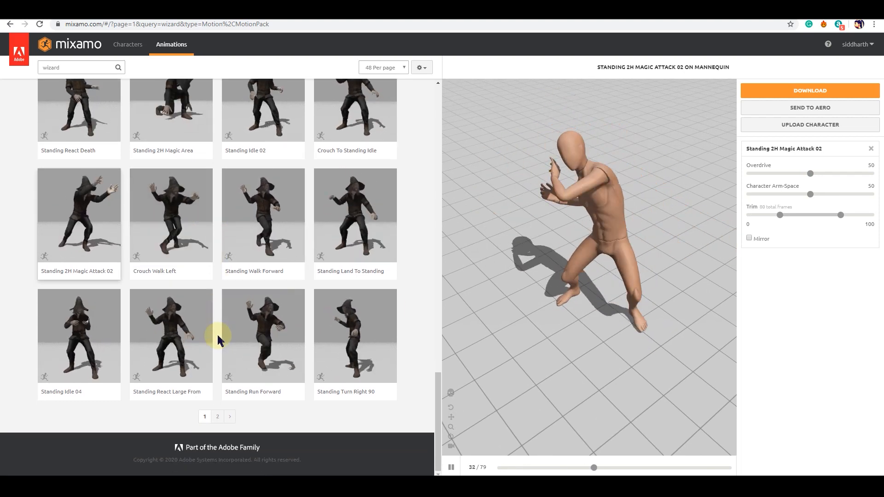
click(217, 417)
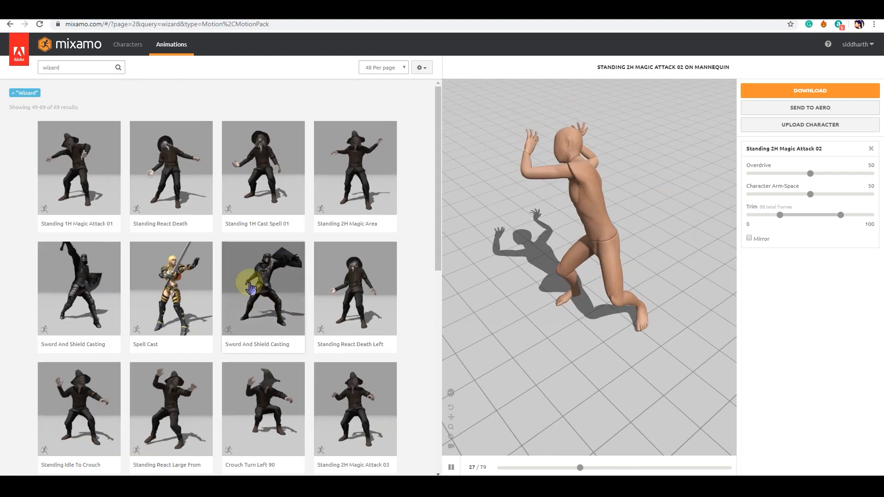
click(100, 170)
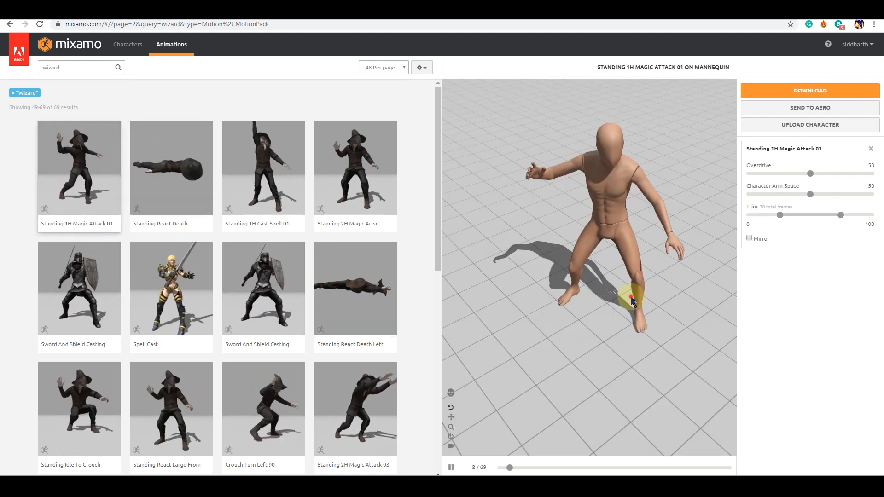
drag(632, 284, 532, 282)
mouse_move(576, 307)
mouse_down()
mouse_move(590, 306)
mouse_move(562, 286)
mouse_move(591, 306)
mouse_move(585, 293)
mouse_up()
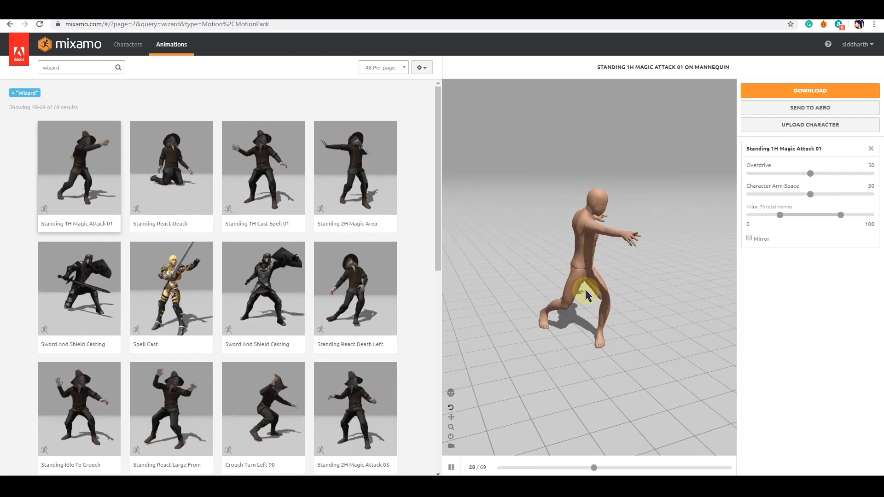
Set the magic attack animation's Overdrive to 39 and check the motion from different angles
click(809, 174)
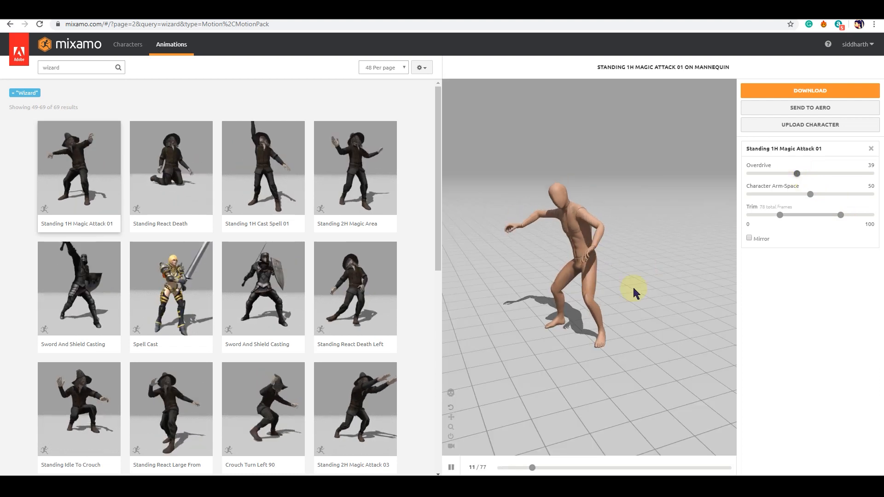
drag(633, 289, 622, 284)
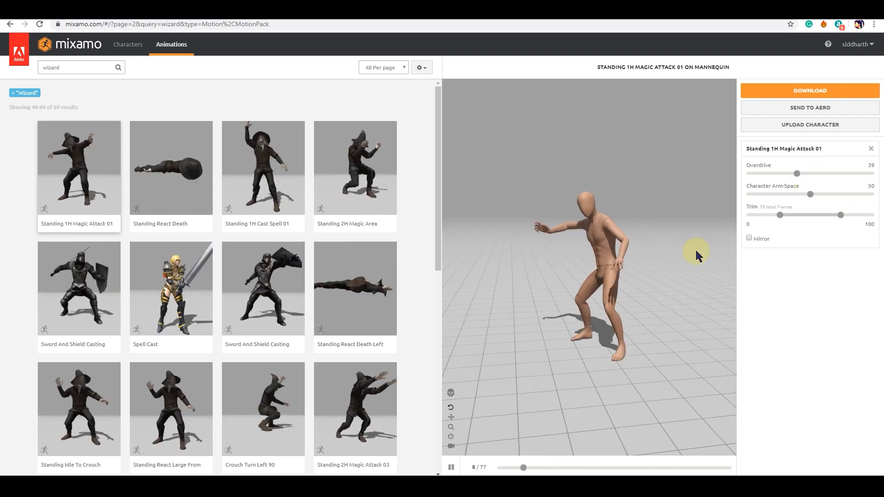
mouse_move(604, 336)
mouse_down()
mouse_move(669, 347)
mouse_move(602, 350)
mouse_move(648, 352)
mouse_move(603, 340)
mouse_up()
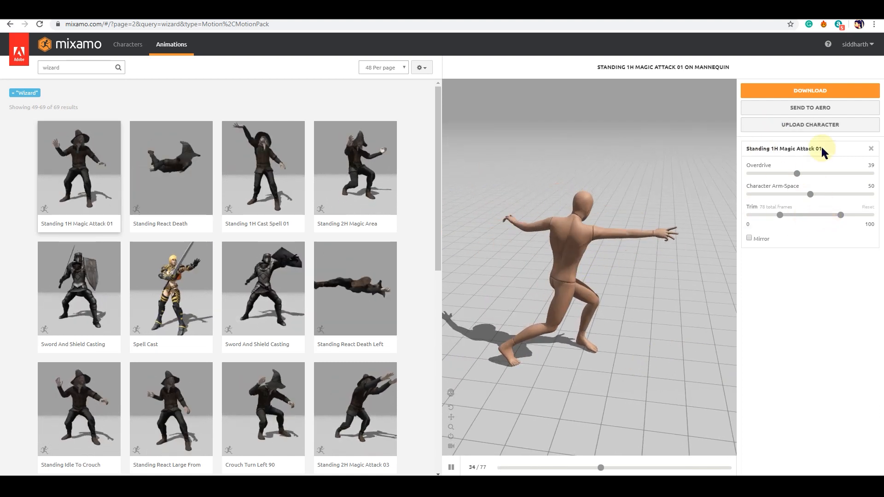
Download the animated mannequin as FBX with skin, at 30 frames per second and without keyframe reduction
click(810, 91)
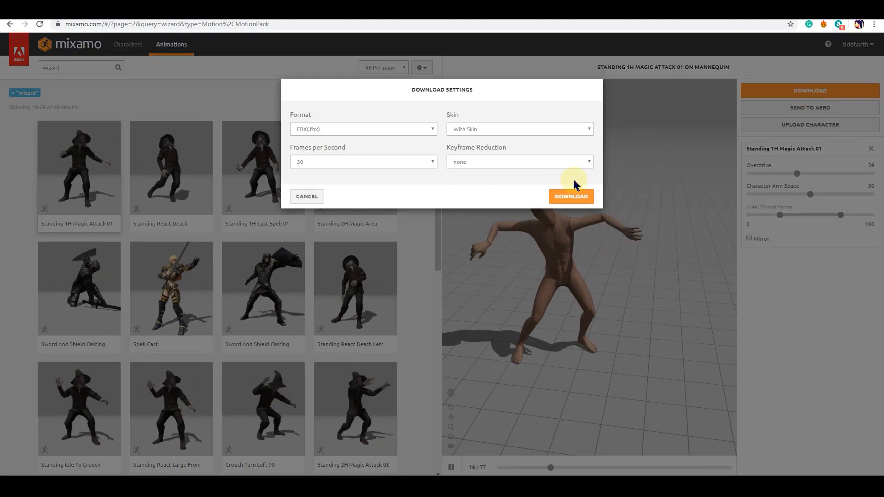
click(585, 197)
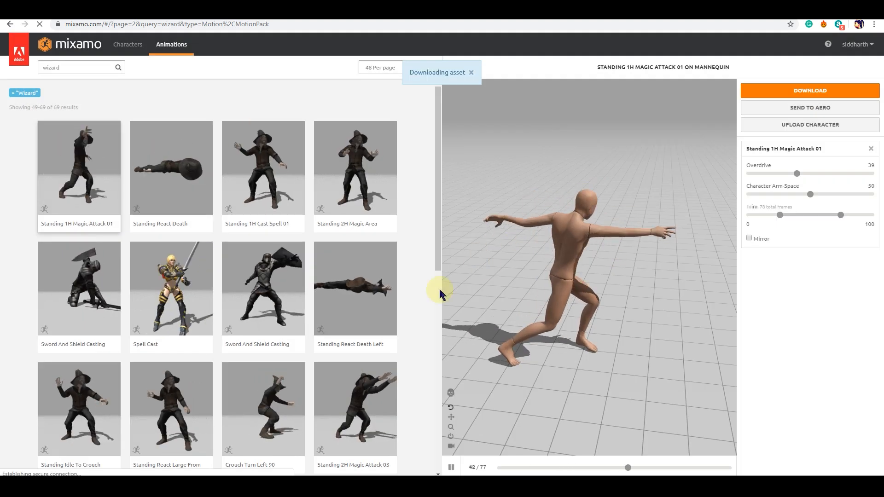
mouse_move(283, 472)
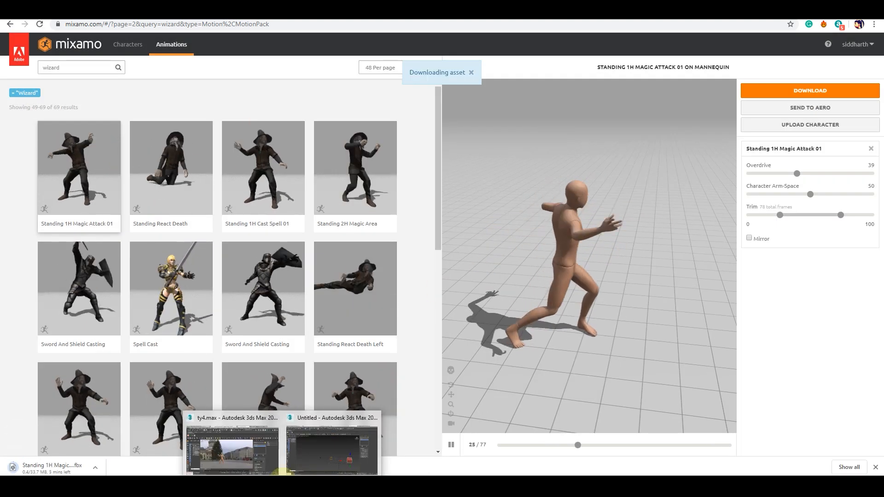
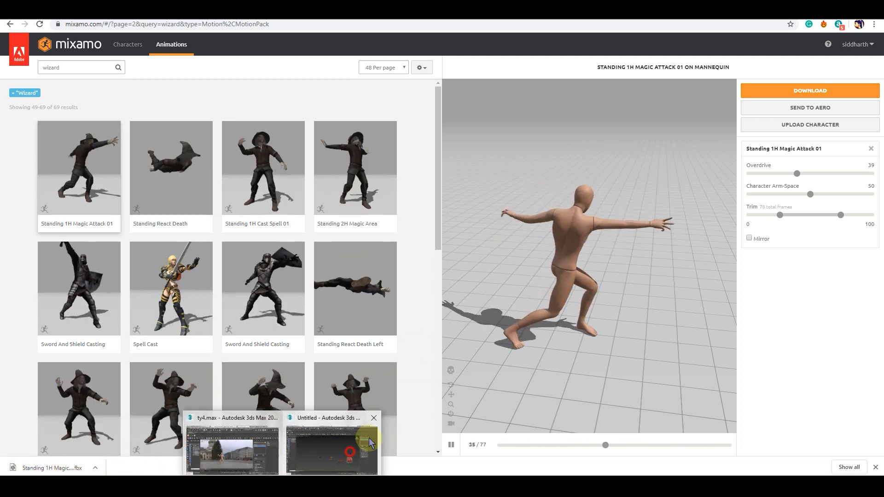
Switch to the untitled 3ds Max scene and import the Standing 1H Magic Attack 01 file from the Downloads folder
click(349, 460)
click(9, 22)
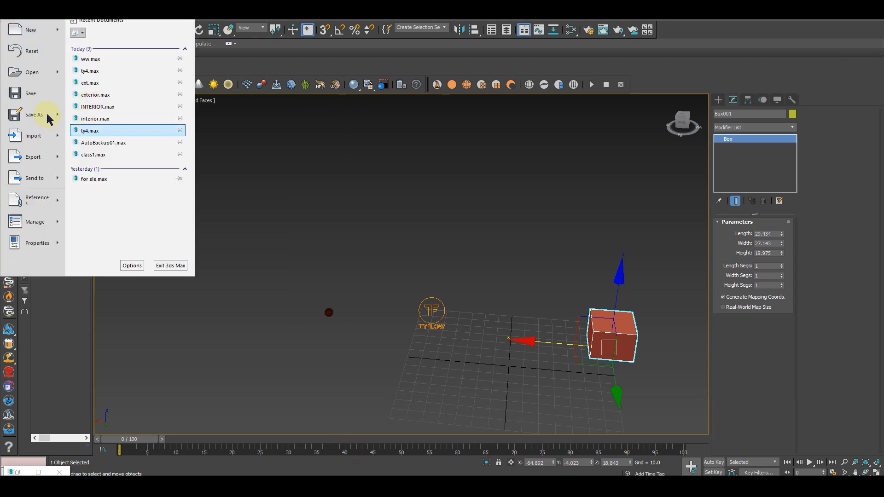
click(33, 138)
click(29, 100)
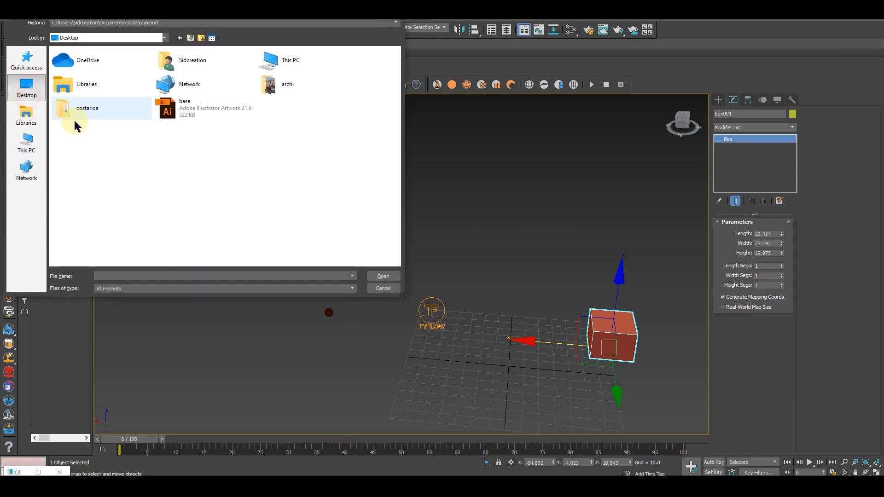
double_click(180, 62)
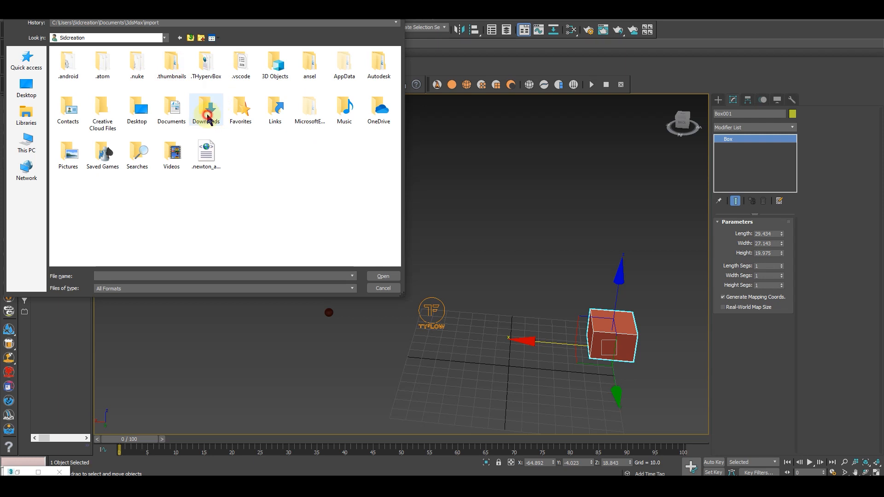
double_click(208, 118)
click(109, 85)
click(382, 277)
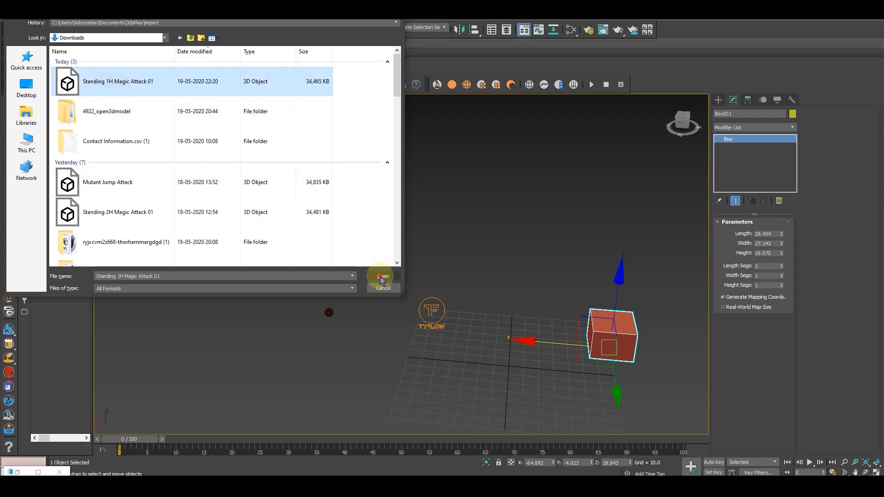
click(519, 365)
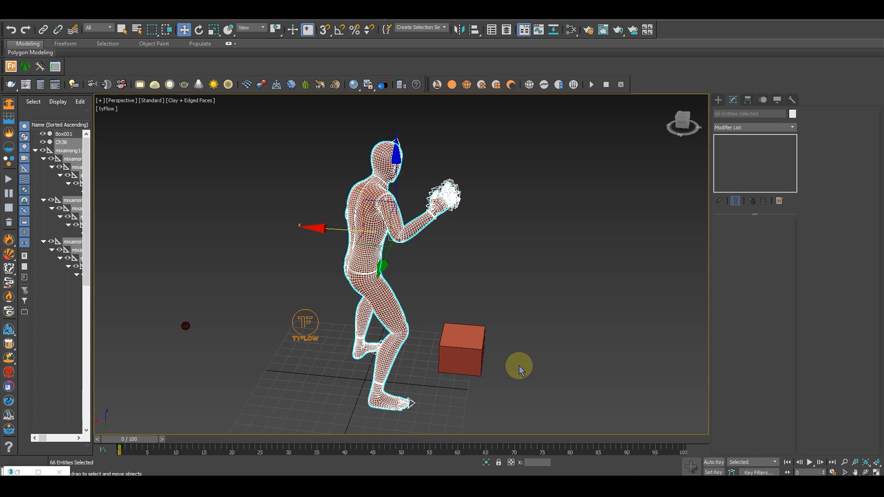
Go to frame 3 and hide tyFlow001 and tySplines001 to clear the area around the mannequin
alt+middle_drag(530, 376, 541, 310)
click(561, 297)
alt+middle_drag(481, 339, 361, 426)
mouse_move(144, 442)
mouse_down()
mouse_move(318, 434)
mouse_move(193, 424)
mouse_move(134, 436)
mouse_up()
alt+middle_drag(505, 286, 491, 287)
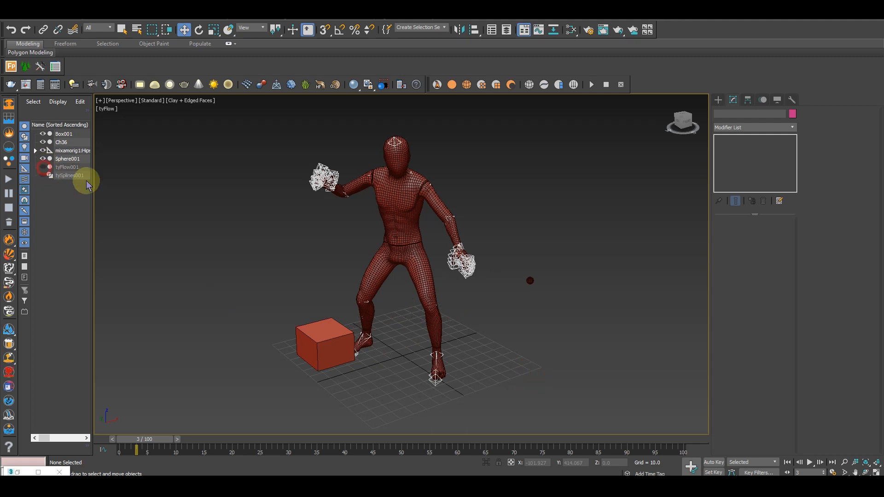
Move Box001 away from the mannequin along the Y axis to about -388
click(531, 281)
click(323, 346)
middle_drag(345, 372, 390, 341)
scroll(357, 335, down, 5)
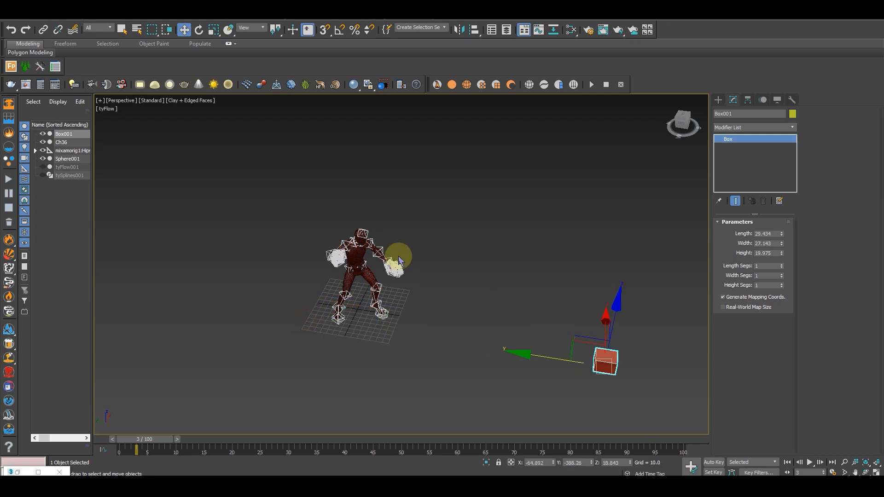
scroll(399, 257, up, 4)
alt+middle_drag(398, 257, 472, 254)
Hide the Ch36 mannequin mesh to expose its skeleton
click(480, 200)
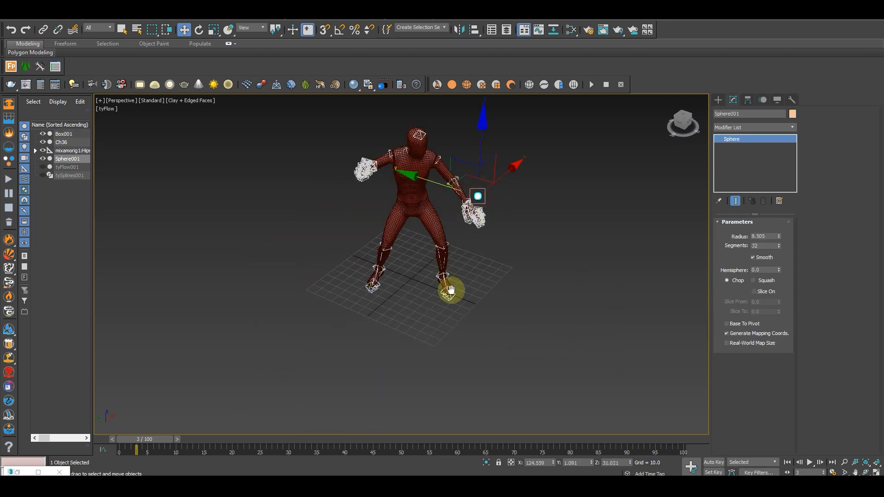
scroll(404, 252, up, 4)
click(398, 252)
alt+middle_drag(446, 298, 444, 275)
middle_drag(447, 322, 438, 261)
right_click(438, 262)
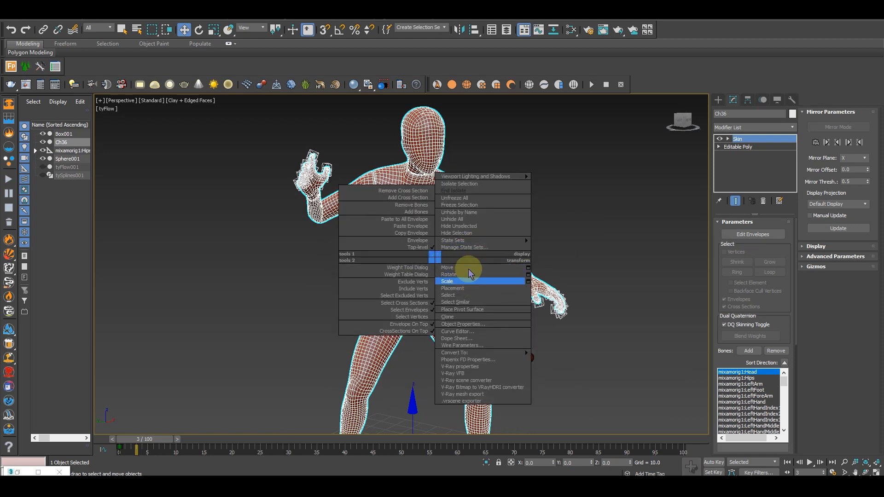
click(464, 235)
alt+middle_drag(478, 291, 434, 205)
scroll(421, 211, up, 6)
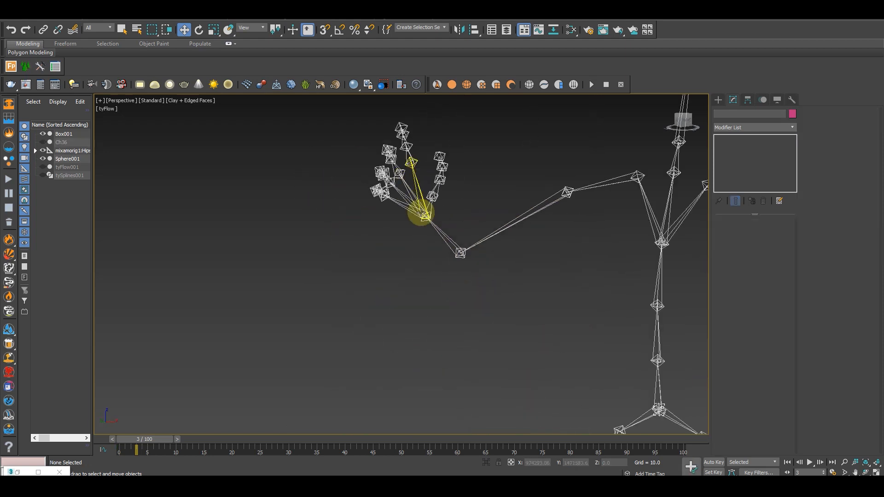
Align Sphere001 with the mixamorig1:RightHand bone of the skeleton
click(446, 237)
scroll(489, 297, down, 5)
middle_drag(523, 321, 338, 235)
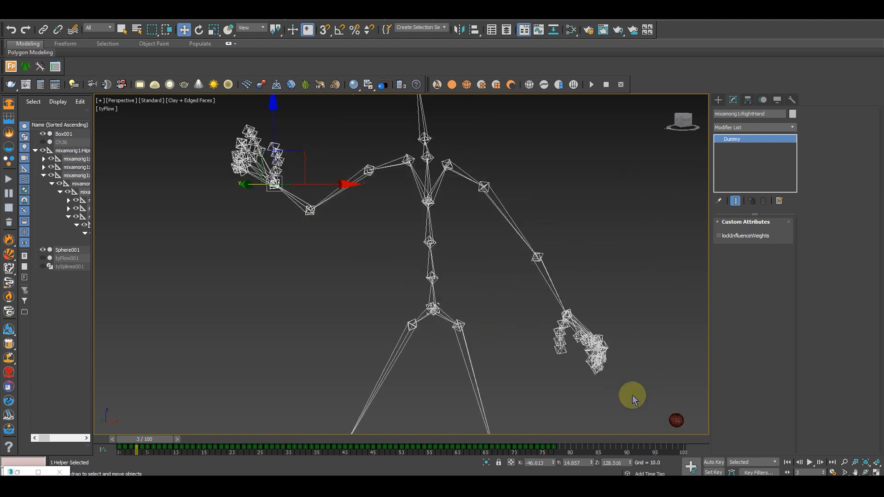
click(676, 418)
middle_drag(660, 402, 450, 276)
scroll(547, 328, down, 4)
scroll(440, 290, up, 5)
drag(461, 286, 542, 307)
middle_drag(531, 288, 507, 238)
alt+middle_drag(548, 302, 475, 302)
middle_drag(475, 303, 542, 298)
scroll(542, 298, down, 5)
middle_drag(459, 294, 469, 305)
scroll(449, 253, up, 3)
alt+middle_drag(450, 252, 431, 224)
scroll(381, 184, up, 3)
middle_drag(386, 170, 390, 203)
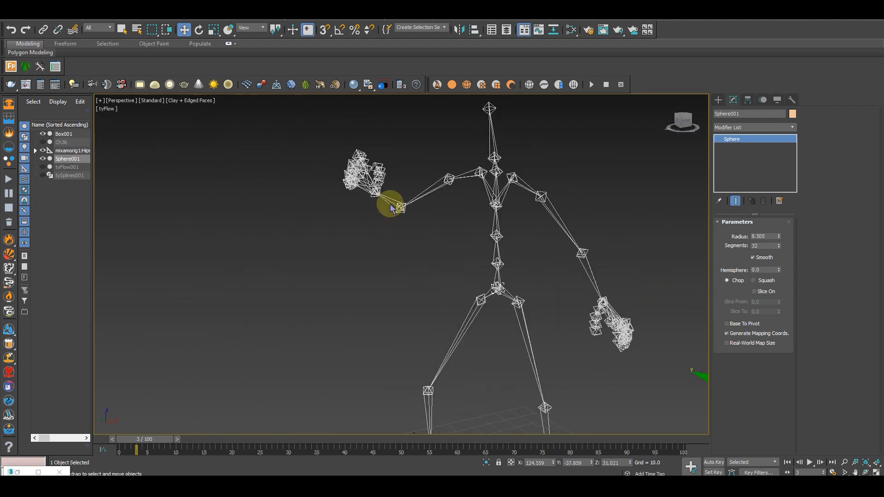
scroll(390, 203, up, 4)
scroll(369, 176, up, 2)
alt+middle_drag(368, 176, 368, 194)
scroll(383, 162, down, 2)
Unhide all objects, and hide tyFlow001 and tySplines001 again
right_click(422, 213)
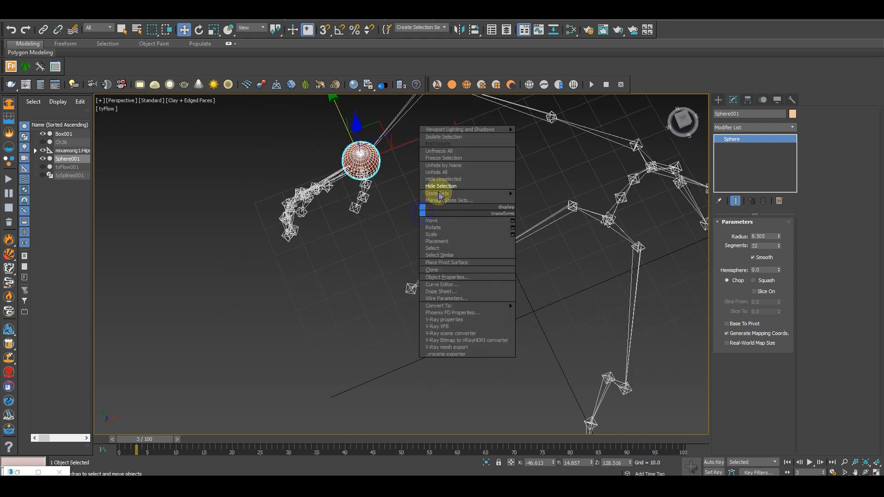
click(442, 173)
alt+middle_drag(497, 261, 497, 236)
scroll(498, 236, down, 4)
alt+middle_drag(521, 284, 483, 276)
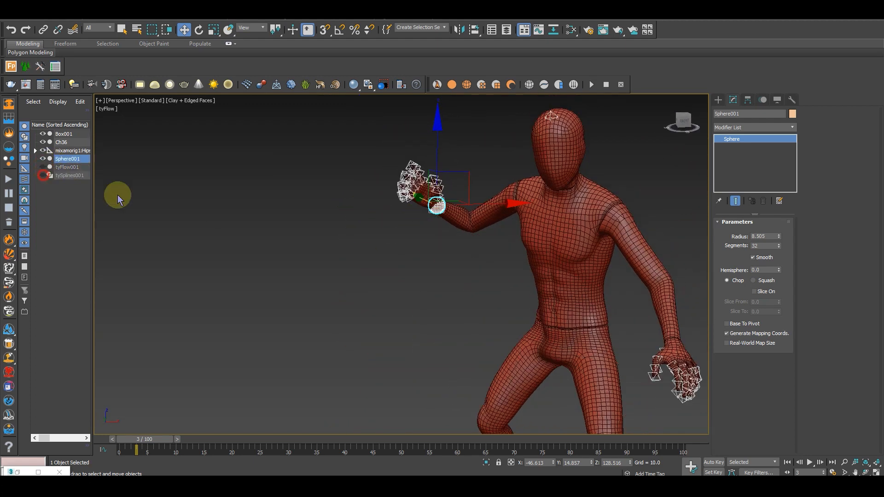
Move the sphere from the wrist into the mannequin's right palm, at about X -53.5, Y 9.4, Z 133.8
scroll(428, 276, up, 10)
drag(460, 240, 361, 239)
alt+middle_drag(361, 238, 265, 237)
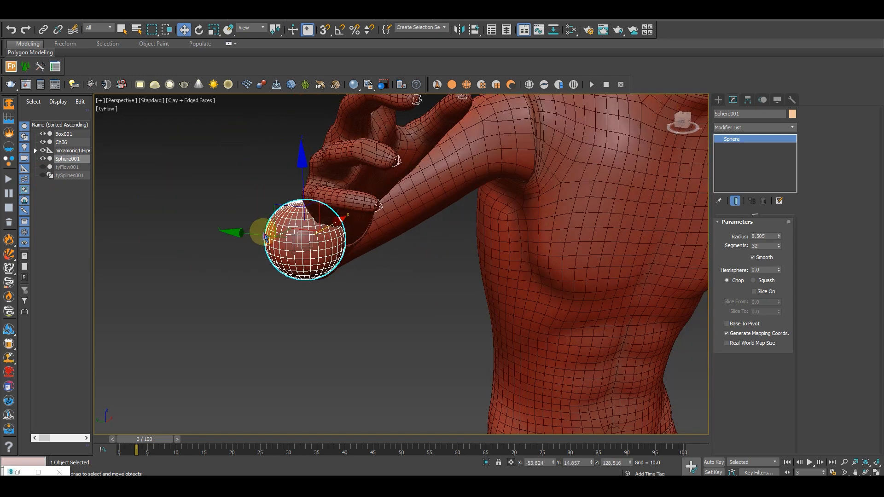
drag(291, 239, 345, 216)
drag(363, 187, 364, 139)
drag(318, 196, 376, 127)
alt+middle_drag(480, 209, 418, 203)
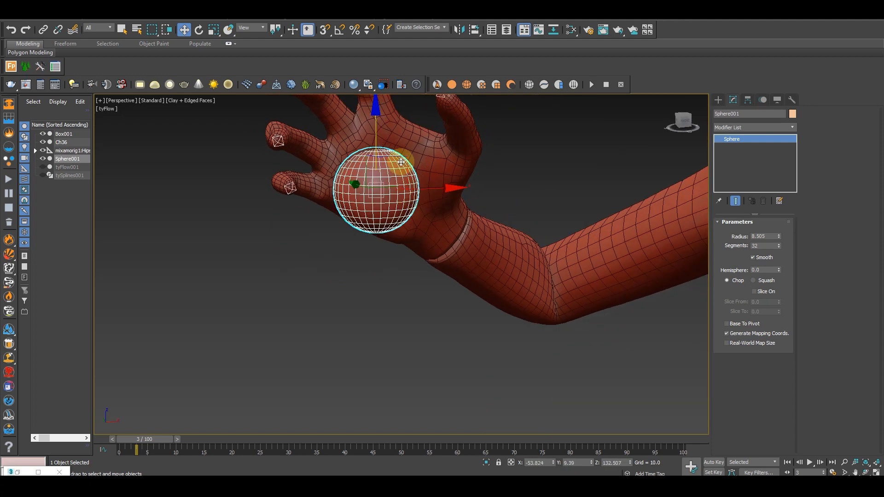
drag(377, 125, 378, 108)
drag(425, 170, 421, 189)
alt+middle_drag(421, 189, 454, 226)
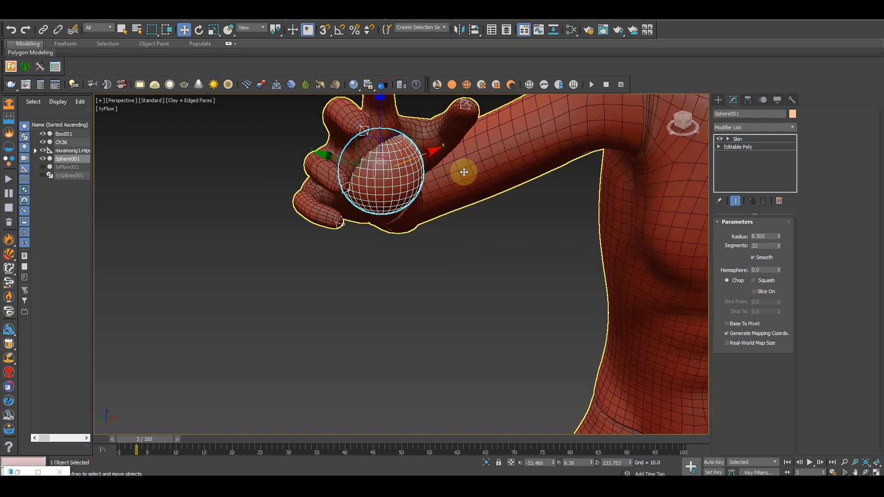
Hide the mannequin mesh again to reach the right arm's bones around the sphere
click(463, 172)
right_click(461, 170)
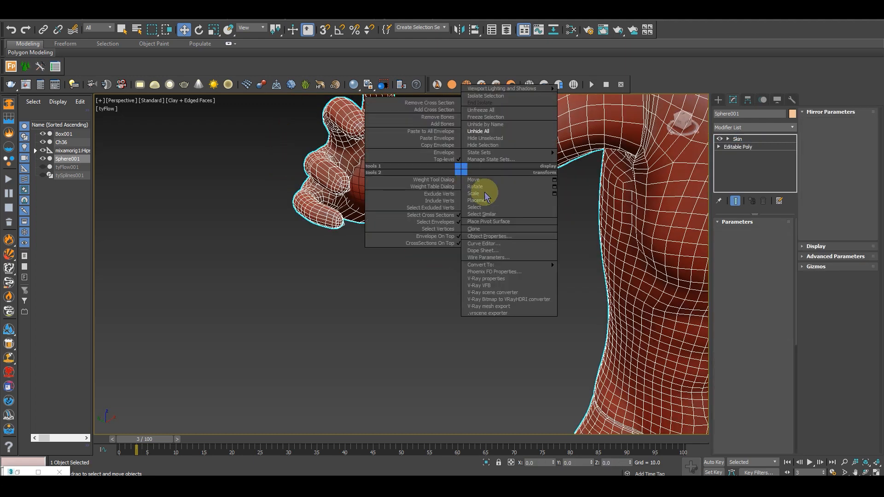
click(486, 146)
alt+middle_drag(485, 221, 474, 286)
alt+middle_drag(463, 192, 442, 231)
alt+middle_drag(436, 314, 347, 262)
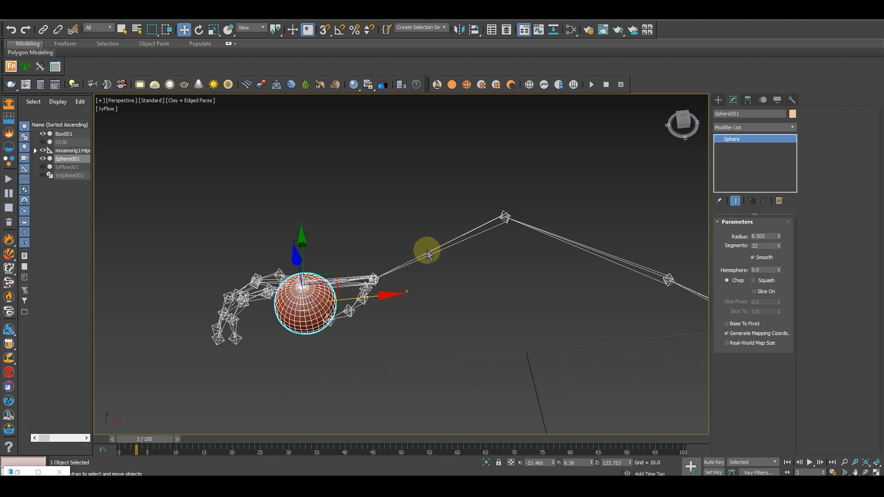
Link the sphere to the right forearm bone and scrub to frame 12 to check that it follows the hand
click(44, 30)
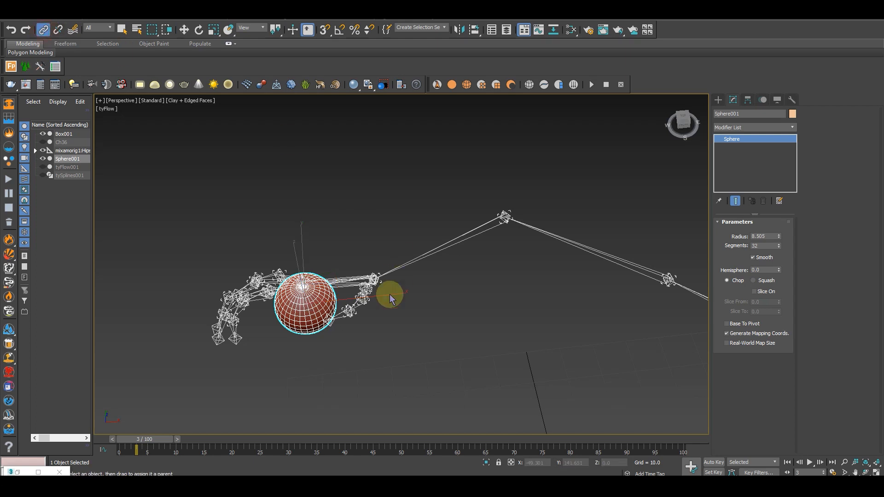
drag(326, 312, 440, 242)
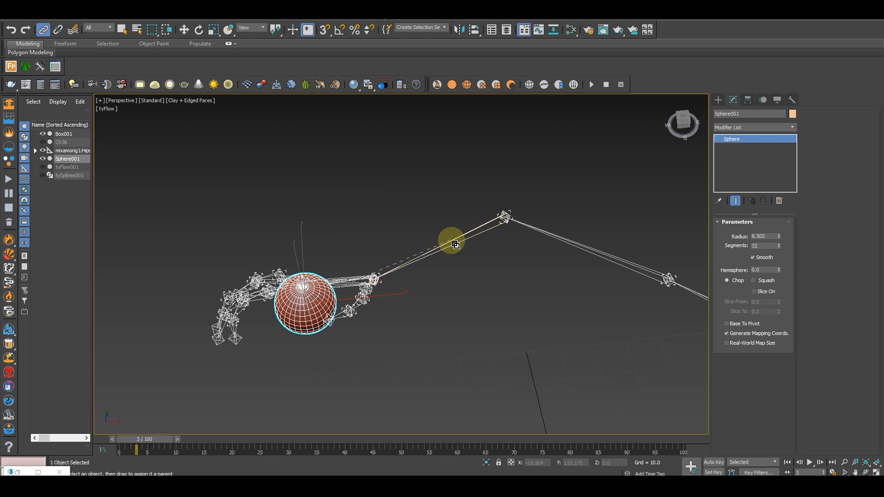
drag(455, 244, 453, 243)
drag(156, 442, 206, 441)
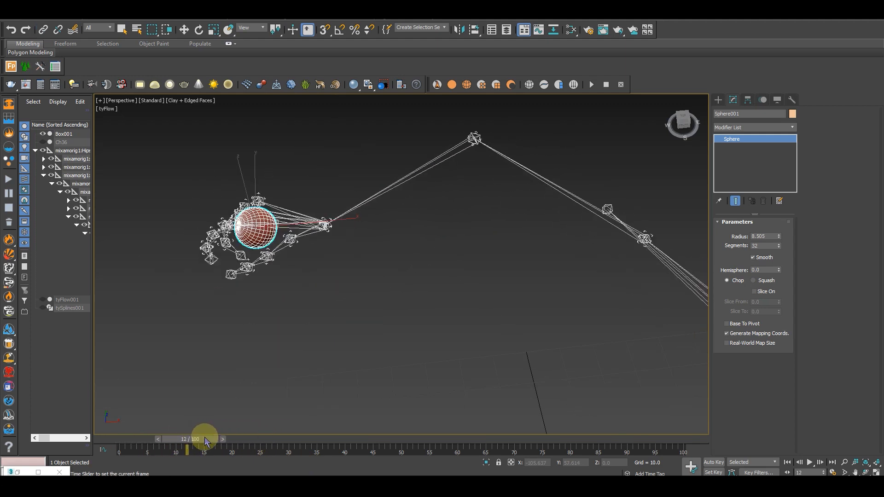
Unhide all objects in the scene and collapse the mixamorig1:Hips hierarchy in the object list
scroll(369, 269, down, 5)
alt+middle_drag(375, 281, 424, 243)
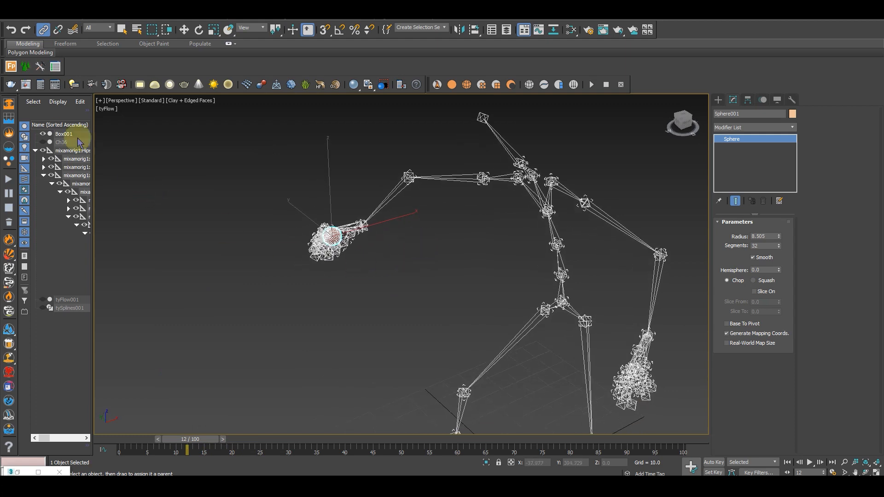
right_click(162, 174)
click(182, 131)
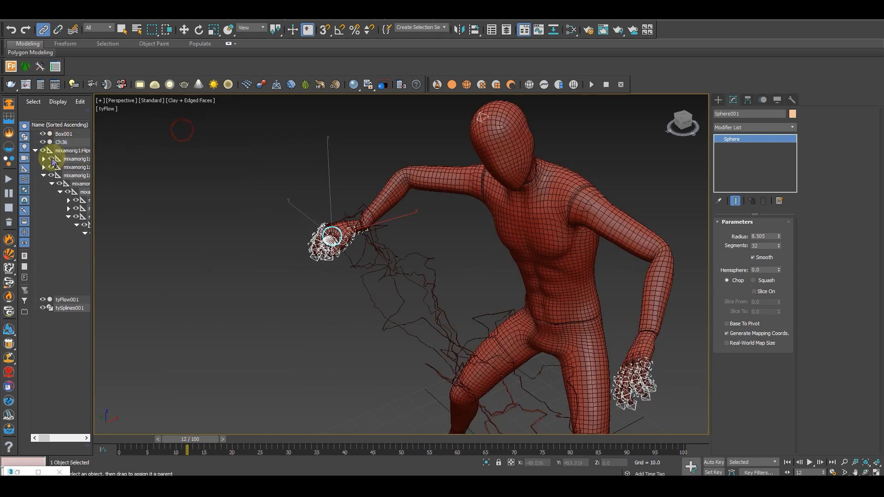
click(35, 151)
Scrub to frame 26 and examine from several angles how the electric arc runs between the hand and the box
scroll(316, 249, down, 4)
alt+middle_drag(331, 253, 462, 306)
middle_drag(463, 306, 526, 278)
scroll(404, 272, down, 5)
drag(188, 438, 236, 416)
alt+middle_drag(483, 325, 399, 280)
scroll(333, 221, up, 5)
alt+middle_drag(339, 276, 299, 255)
drag(236, 438, 279, 441)
alt+middle_drag(554, 330, 405, 299)
scroll(412, 292, down, 5)
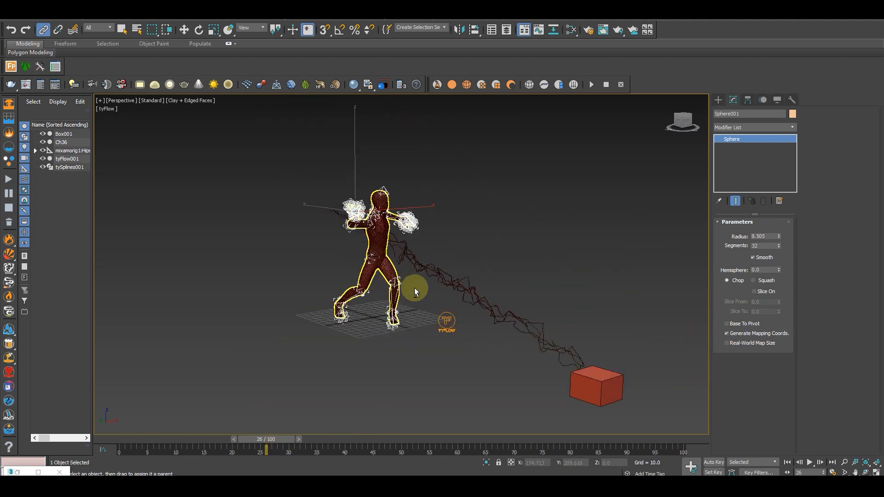
Raise Box001 to about Z 109 so the electric arc runs nearly level with the mannequin's hand
click(465, 295)
alt+middle_drag(519, 345, 637, 359)
click(642, 363)
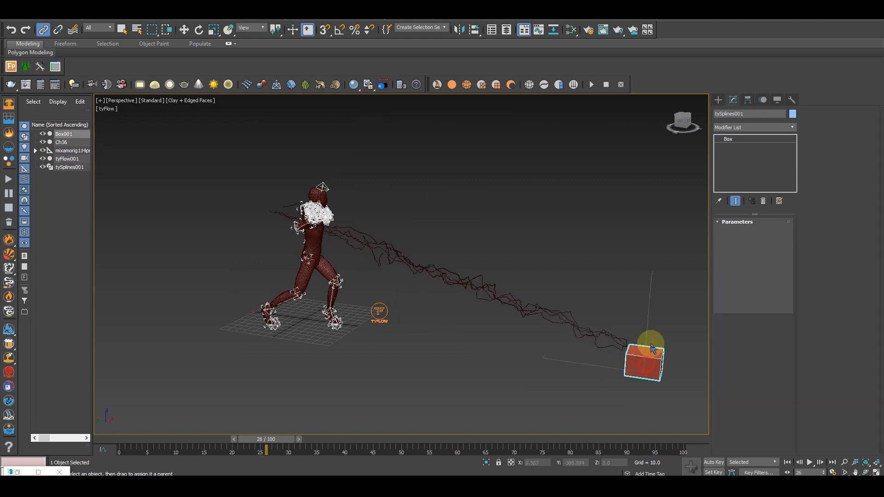
key(w)
drag(649, 316, 655, 210)
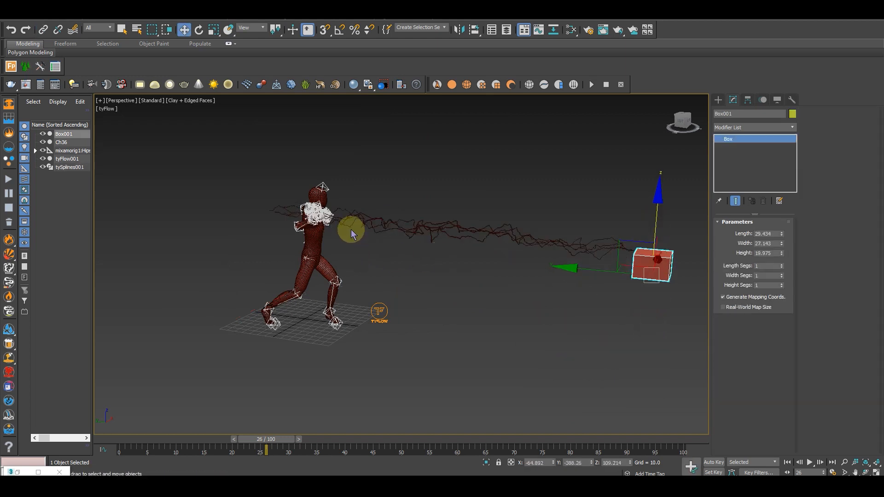
scroll(469, 262, up, 6)
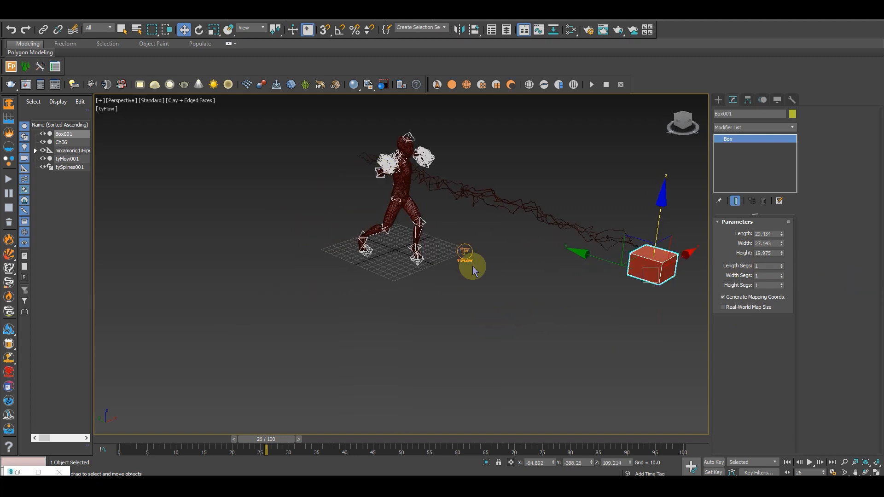
alt+middle_drag(370, 211, 358, 263)
alt+middle_drag(388, 225, 271, 245)
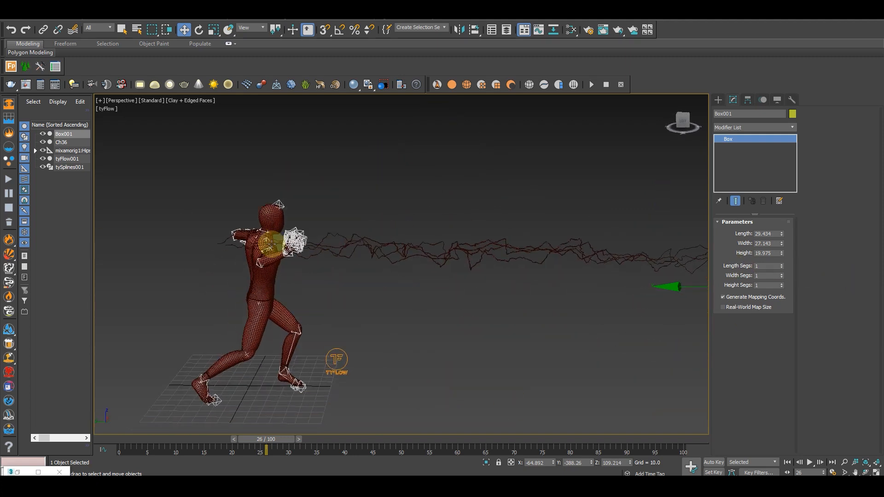
Open the tyFlow001 editor and set the Birth start frame in Event_001 to 25
click(66, 159)
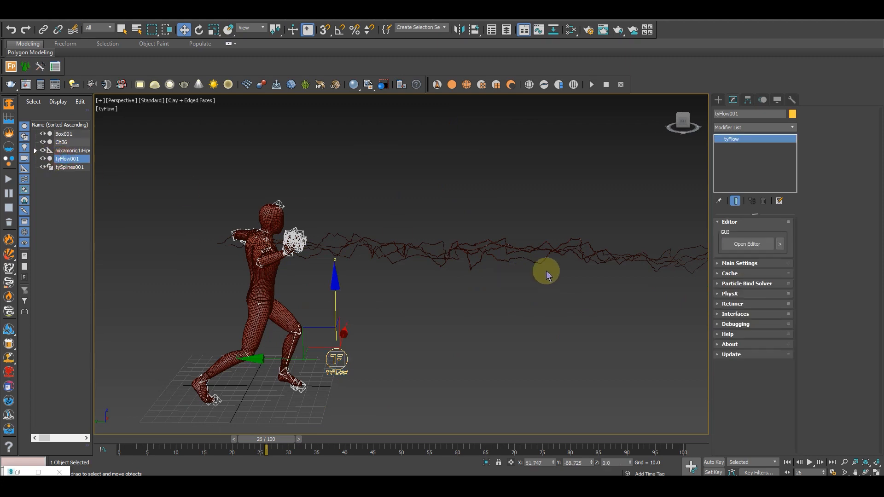
click(746, 244)
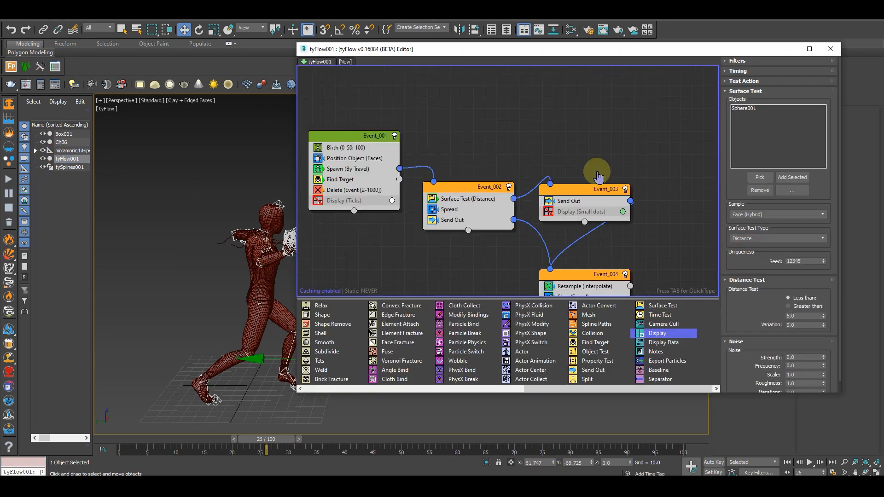
click(426, 150)
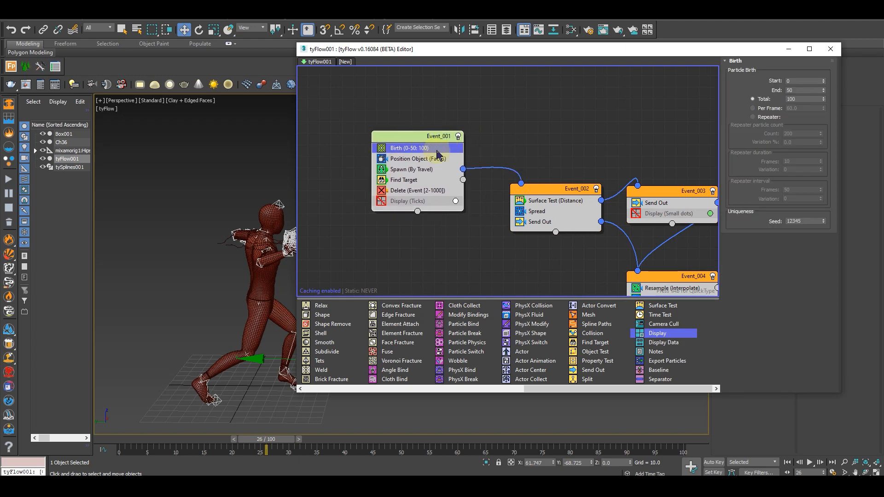
middle_drag(203, 328, 107, 310)
alt+middle_drag(236, 307, 226, 326)
click(800, 81)
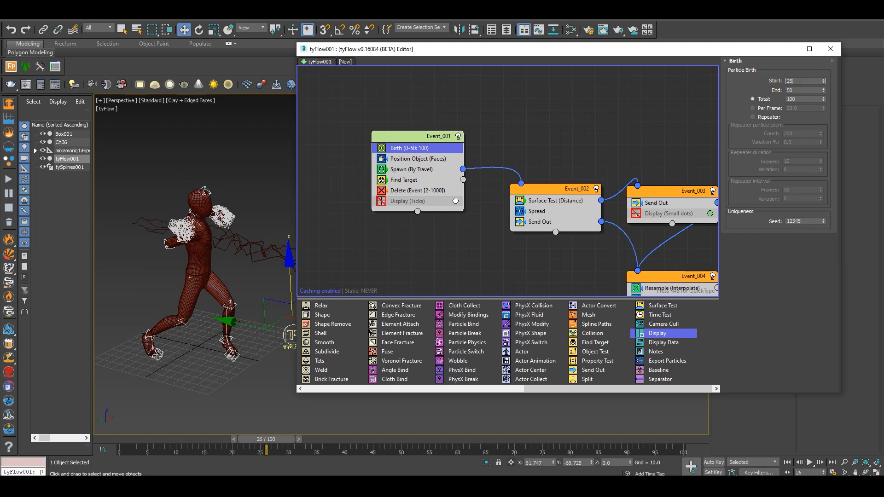
click(759, 77)
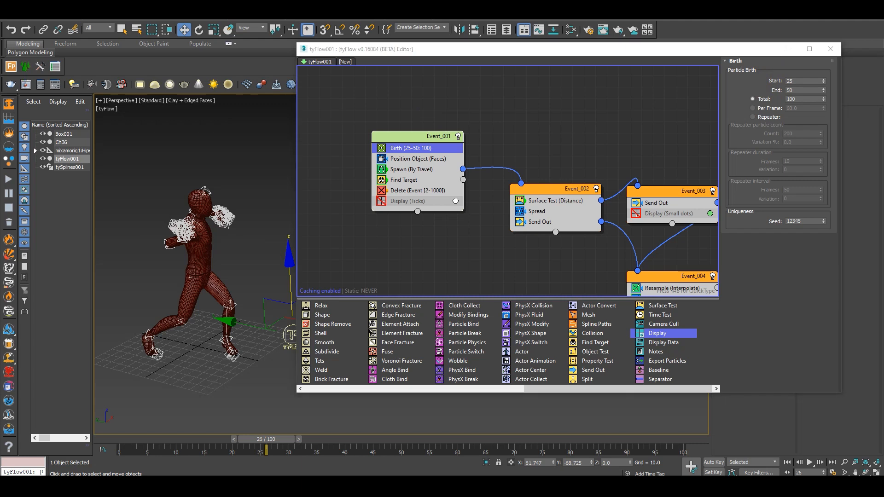
Scrub to frame 28 and examine the electric arc between the mannequin's hand and the box
double_click(796, 98)
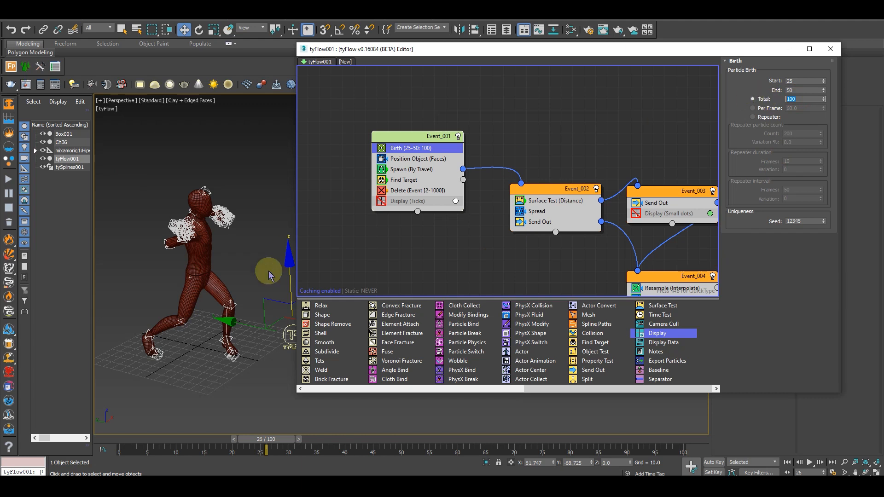
drag(272, 442, 292, 442)
alt+middle_drag(268, 375, 253, 396)
mouse_move(285, 449)
mouse_down()
mouse_move(334, 439)
mouse_move(233, 436)
mouse_move(302, 438)
mouse_move(270, 437)
mouse_move(278, 438)
mouse_up()
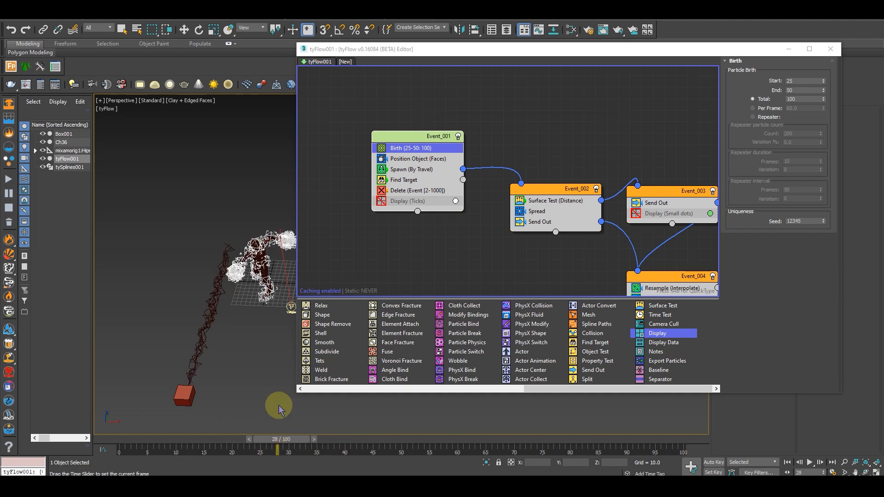
scroll(244, 317, up, 4)
alt+middle_drag(248, 325, 271, 329)
scroll(270, 330, up, 3)
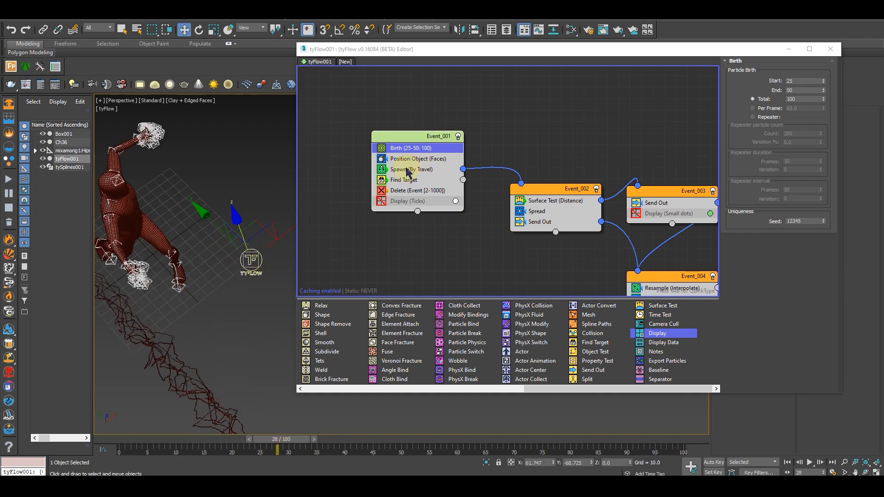
Try event-age start values of 1 and 3 for Event_001's Delete operator, then set it back to 2
click(383, 191)
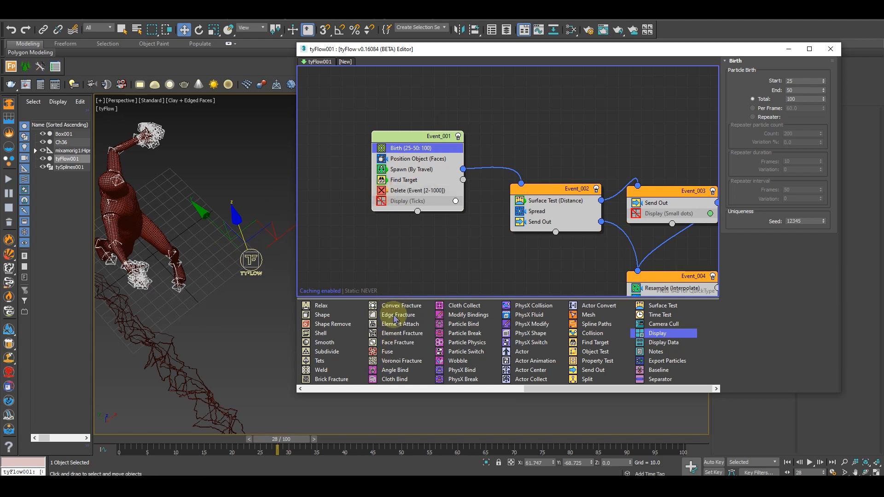
click(429, 192)
click(751, 101)
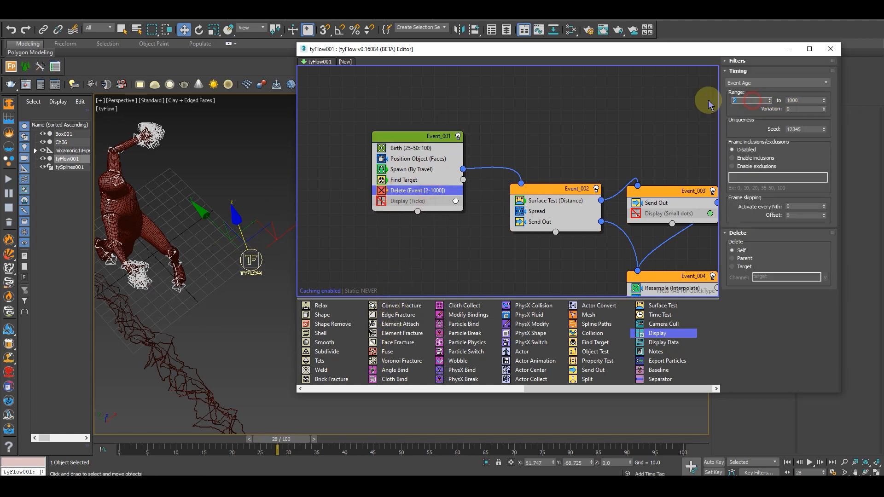
text(1)
mouse_move(289, 439)
mouse_down()
mouse_move(266, 442)
mouse_move(280, 440)
mouse_up()
drag(744, 100, 717, 101)
key(Return)
middle_drag(219, 289, 273, 261)
drag(740, 100, 723, 101)
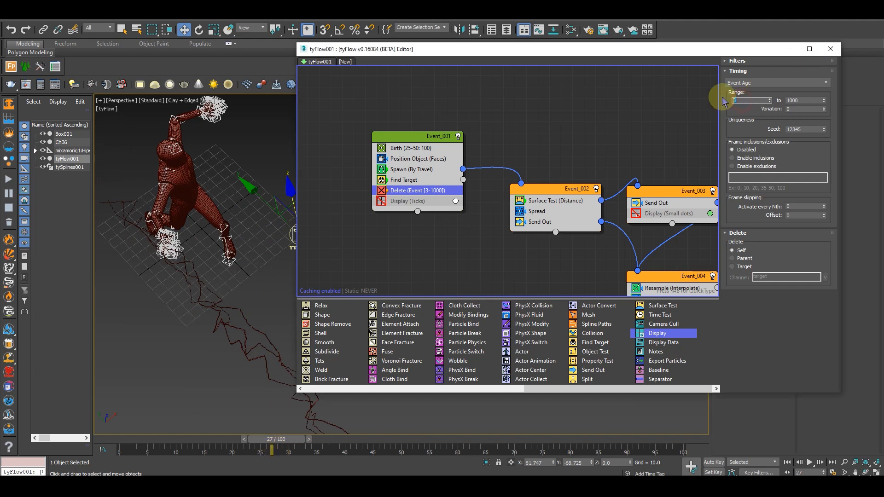
Scrub to frame 30 and set the Birth start frame in Event_001 to 30
mouse_move(283, 435)
mouse_down()
mouse_move(253, 438)
mouse_move(312, 446)
mouse_move(378, 437)
mouse_move(295, 435)
mouse_up()
key(w)
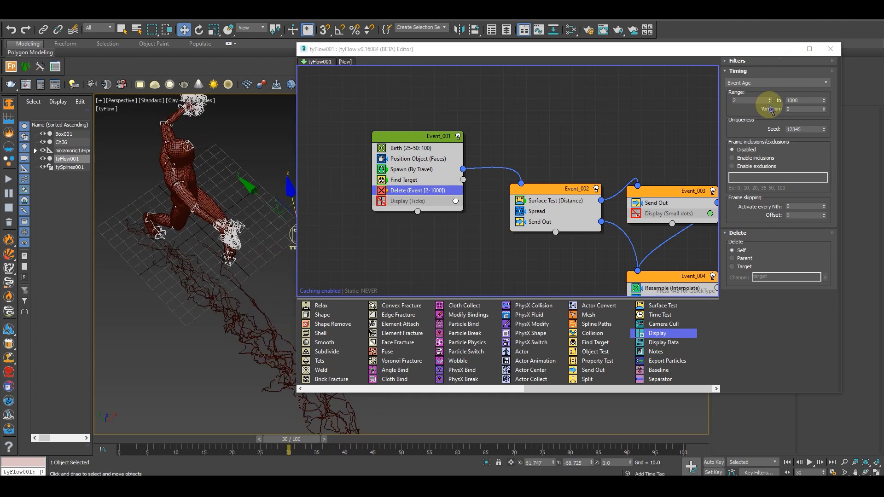
click(400, 149)
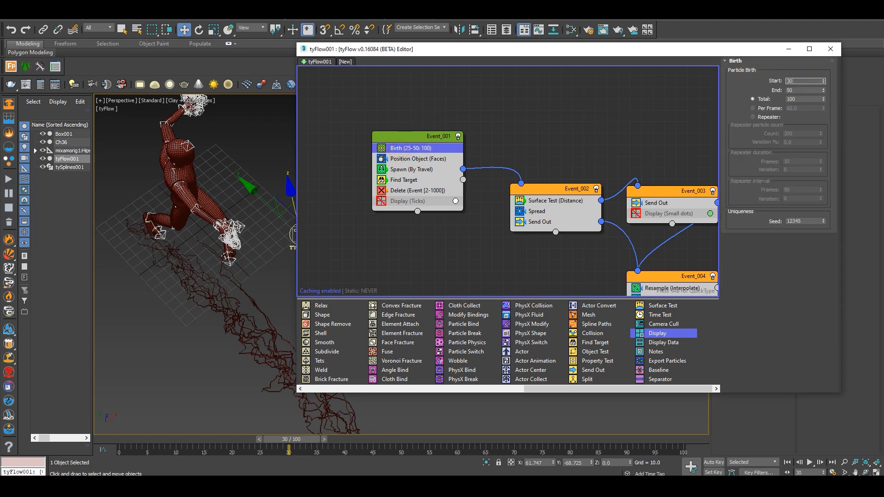
key(Return)
click(741, 83)
Scrub to frame 41 and examine how the arc runs from the hand to the box
drag(294, 443, 351, 444)
key(w)
alt+middle_drag(254, 370, 191, 316)
scroll(223, 370, down, 2)
alt+middle_drag(222, 367, 256, 381)
middle_drag(256, 381, 223, 336)
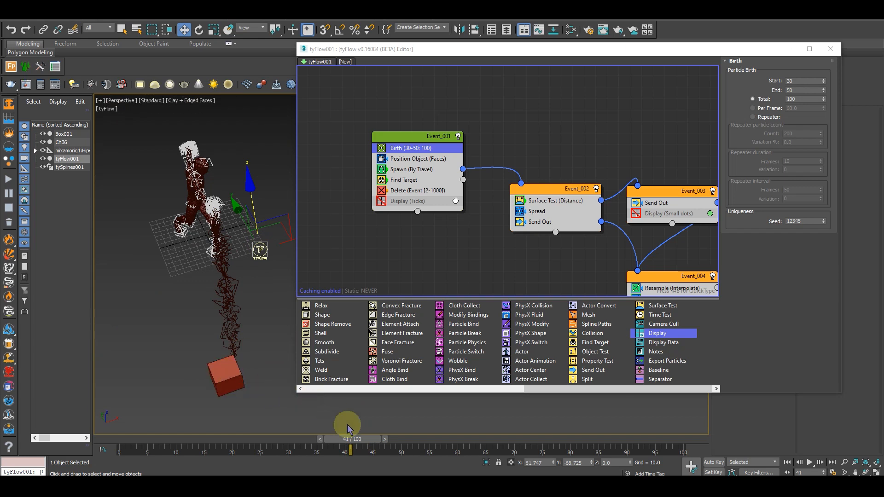
Scrub on to frame 47 to find where the arc should stop and set the Birth end frame to 47
drag(356, 442, 381, 444)
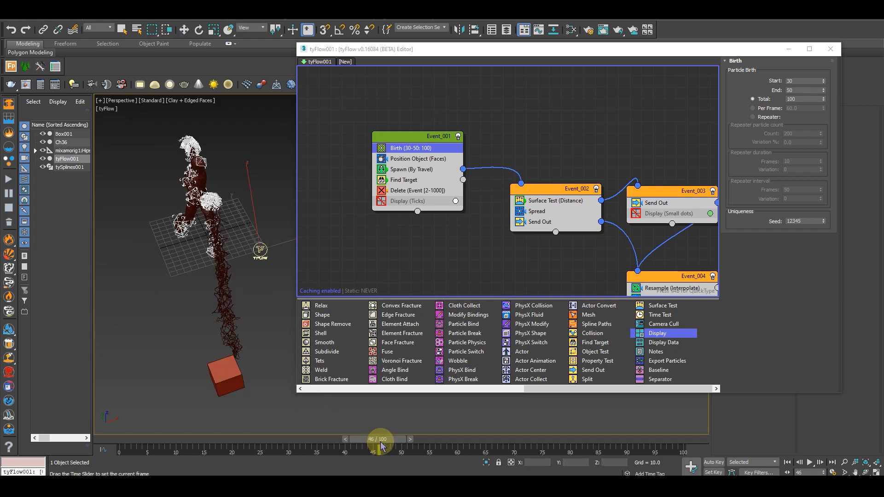
alt+middle_drag(240, 286, 296, 270)
drag(390, 441, 400, 440)
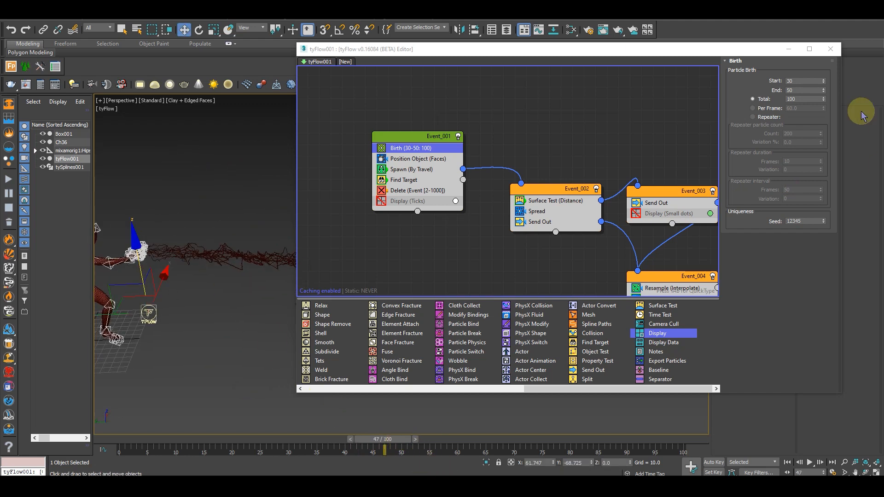
double_click(791, 89)
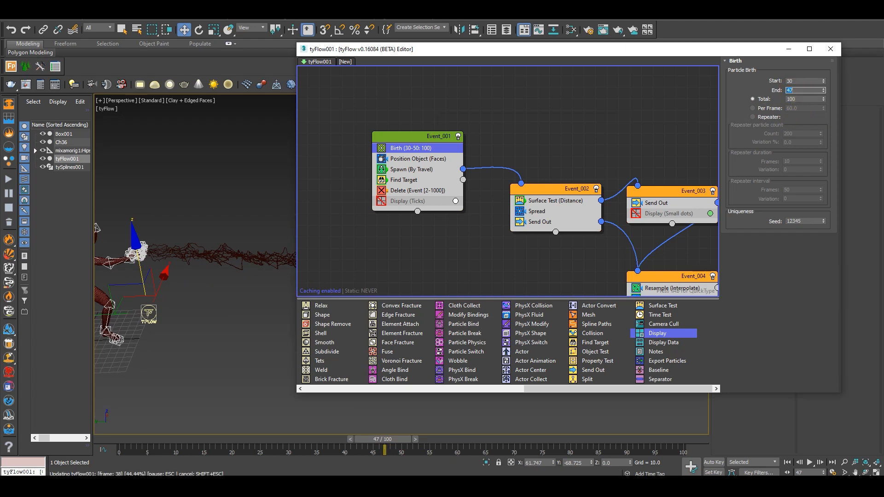
alt+middle_drag(229, 307, 256, 302)
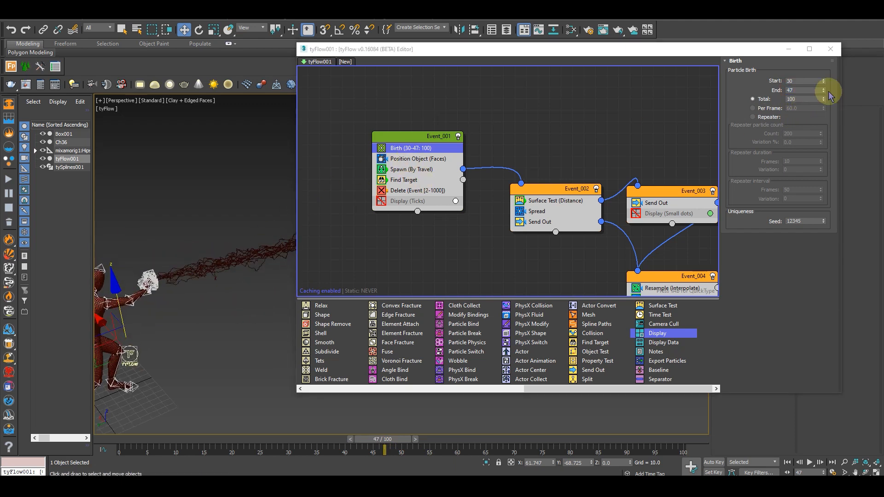
Review the Find Target settings in Event_001 and inspect the arc's origin at the hand at frame 37
click(414, 180)
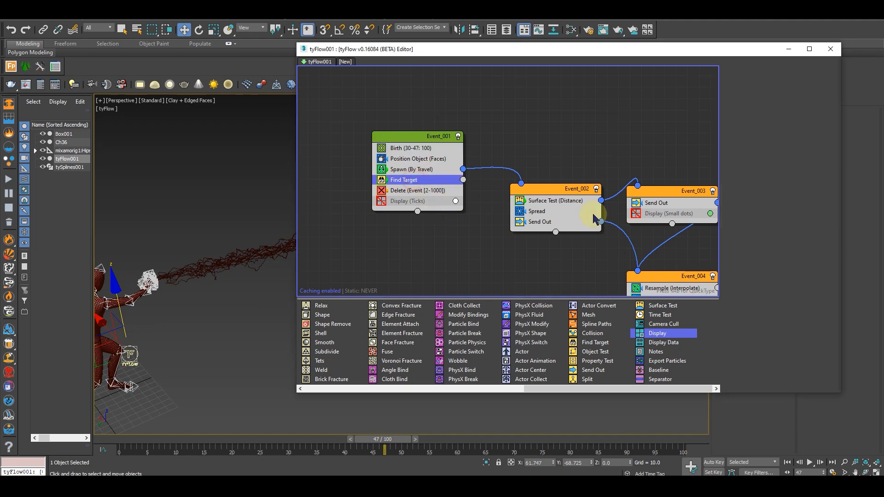
drag(755, 247, 757, 215)
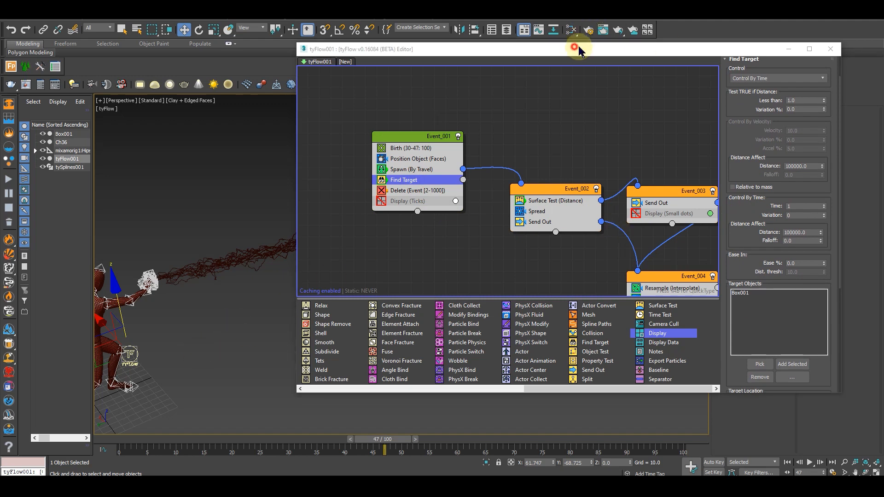
drag(578, 51, 673, 57)
drag(385, 438, 329, 429)
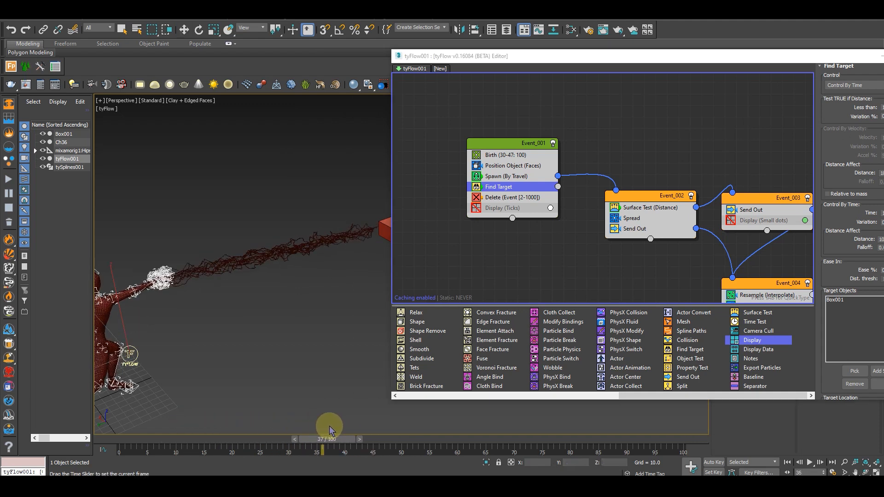
mouse_move(187, 275)
alt+middle_down()
mouse_move(170, 303)
mouse_move(193, 264)
alt+middle_up()
scroll(195, 268, up, 5)
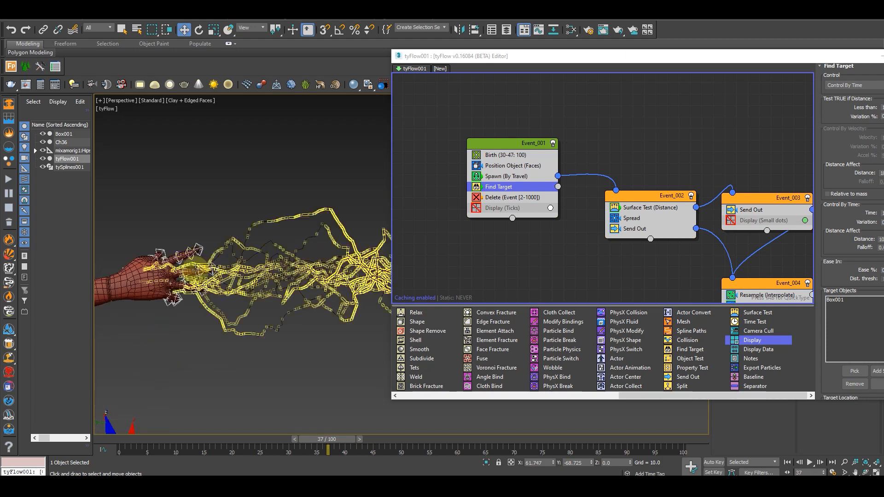
Set the Less than distance of Event_004's Surface Test to 10 and check the arc around the hand
middle_drag(772, 295, 600, 126)
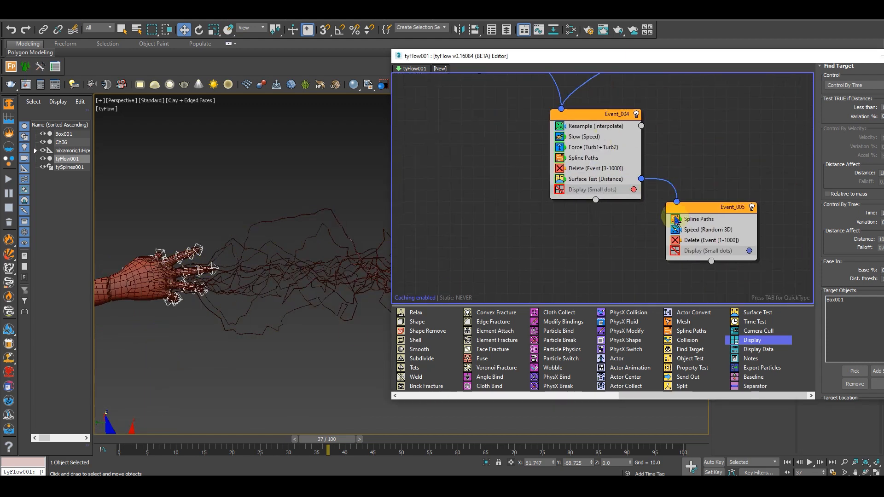
click(612, 179)
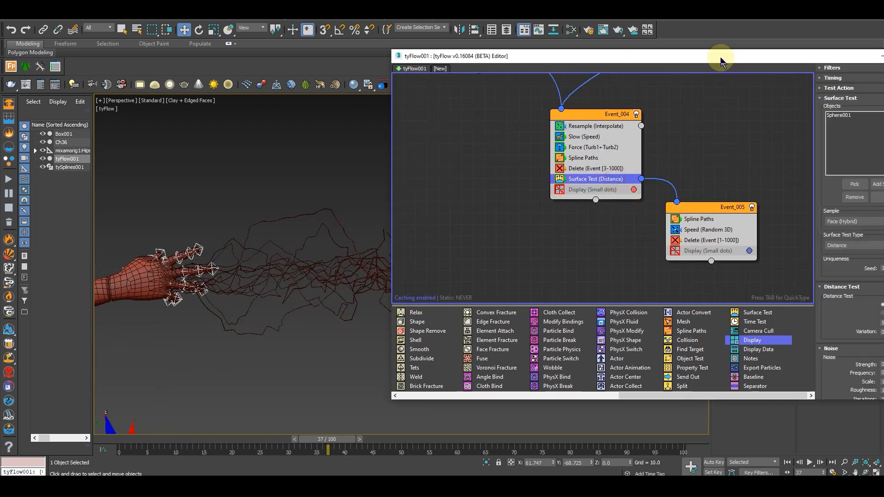
drag(719, 56, 579, 45)
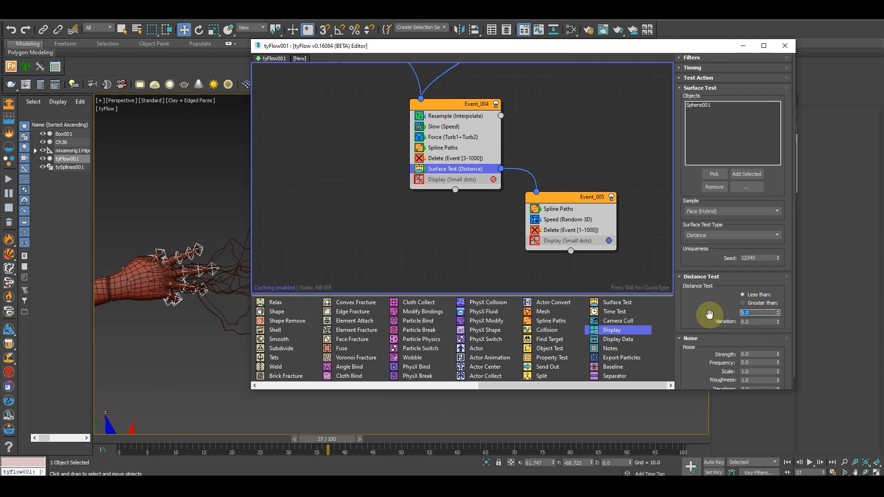
scroll(187, 312, down, 2)
middle_drag(178, 429, 126, 357)
scroll(159, 338, down, 5)
middle_drag(209, 293, 188, 308)
scroll(188, 308, up, 5)
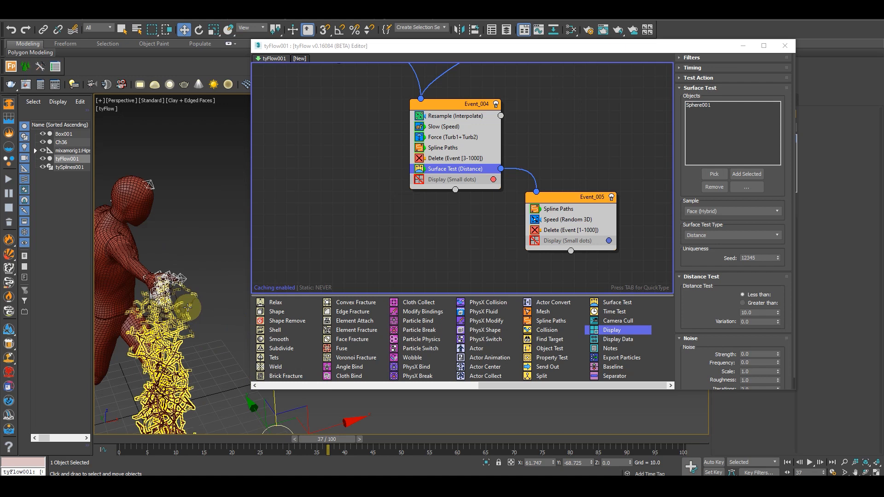
middle_drag(188, 278, 213, 268)
scroll(212, 269, down, 5)
alt+middle_drag(196, 310, 281, 291)
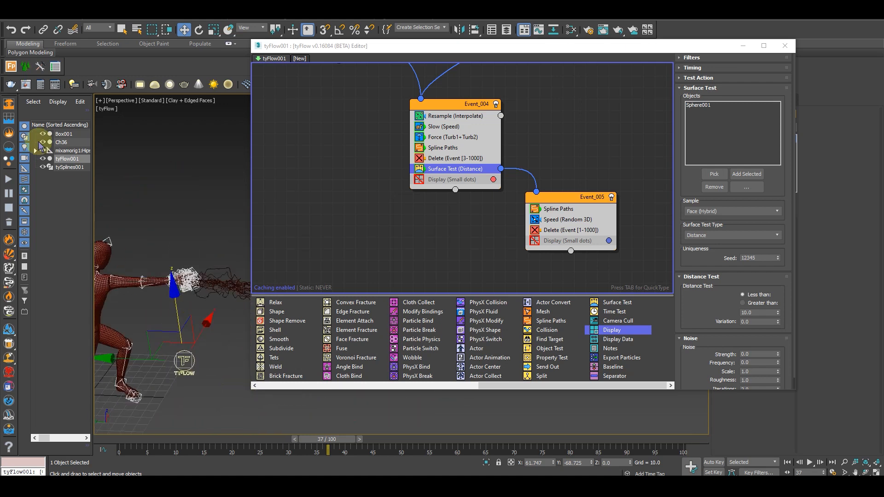
Hide tyFlow001 and tySplines001 in the scene
click(41, 167)
middle_drag(178, 339, 178, 299)
scroll(235, 290, down, 5)
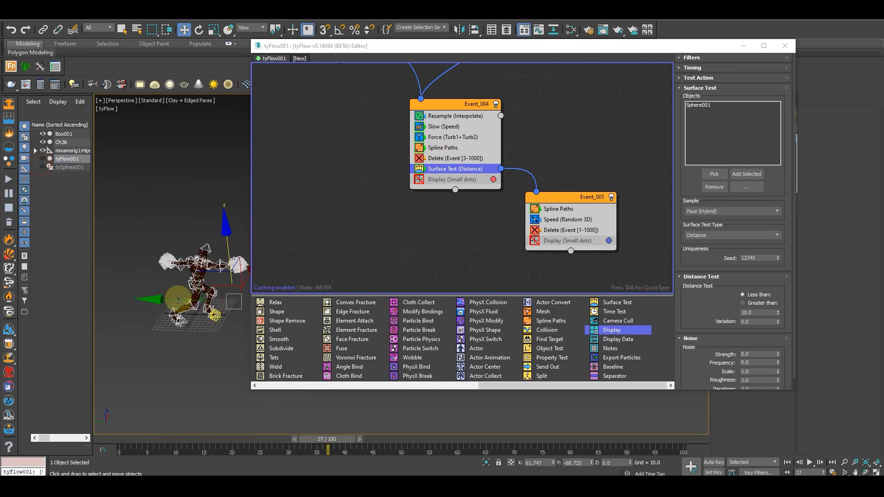
Select all of the mannequin's bones without its mesh or the sphere and hide them
click(189, 347)
drag(130, 221, 214, 332)
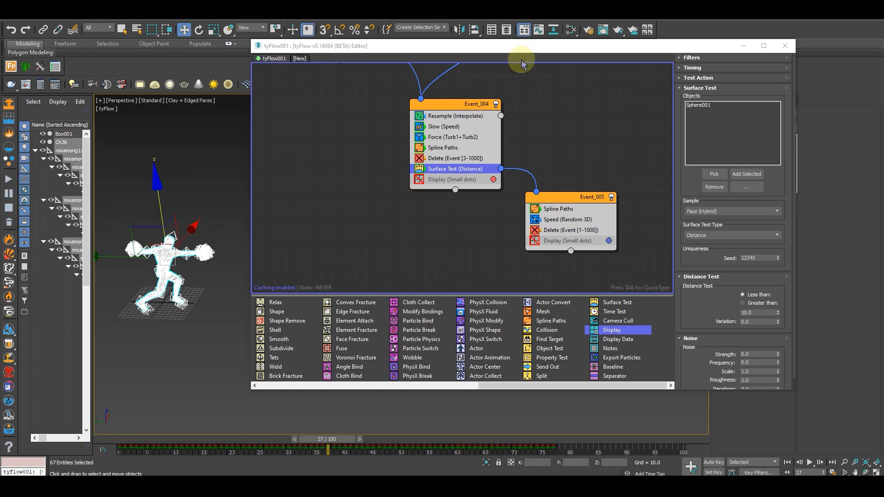
mouse_move(291, 272)
alt+middle_down()
mouse_move(221, 270)
mouse_move(304, 269)
alt+middle_up()
scroll(229, 257, up, 8)
alt+middle_drag(341, 308, 249, 287)
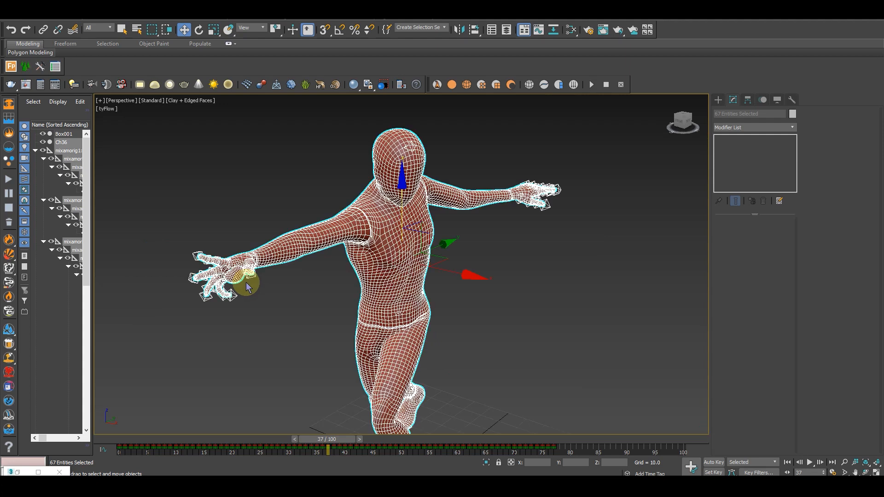
alt+click(317, 249)
scroll(387, 317, down, 6)
alt+middle_drag(389, 325, 375, 321)
middle_drag(375, 321, 386, 369)
right_click(567, 237)
click(594, 207)
Scrub through the opening frames up to frame 25 to check the mannequin's attack motion without the bones
drag(335, 439, 282, 446)
alt+middle_drag(350, 322, 439, 279)
scroll(440, 270, up, 8)
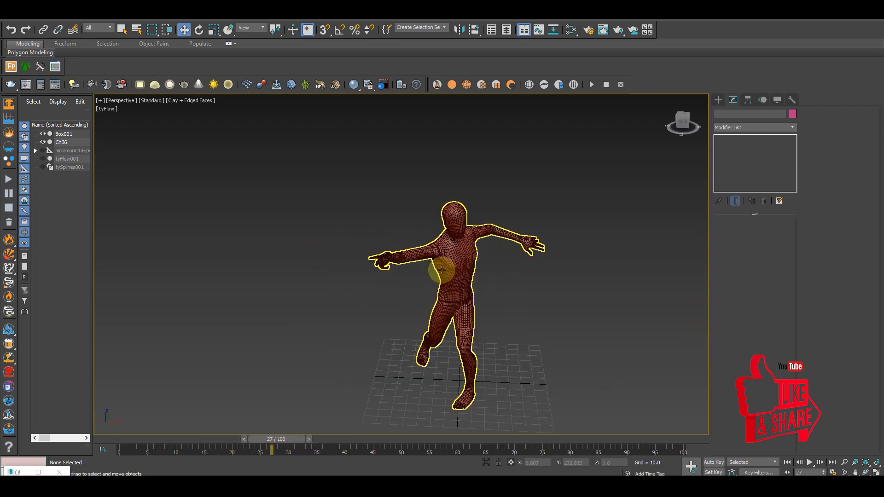
alt+middle_drag(311, 335, 291, 344)
scroll(375, 257, down, 10)
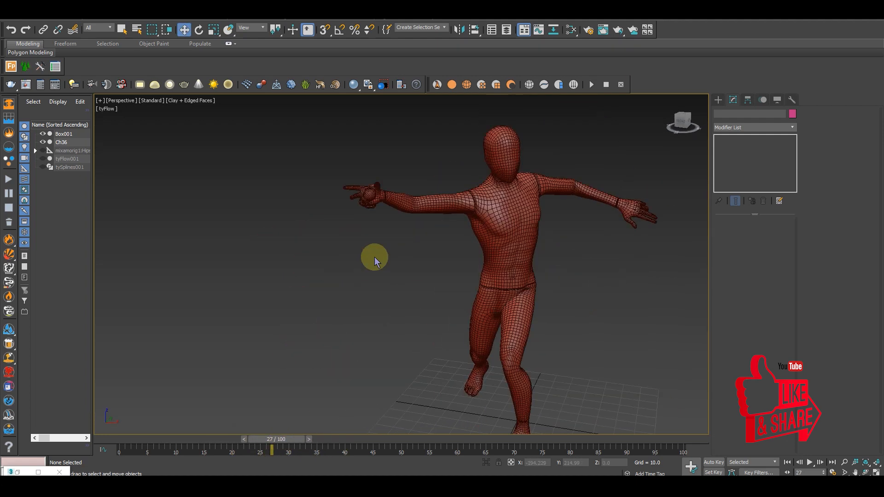
drag(291, 439, 128, 412)
drag(220, 427, 286, 426)
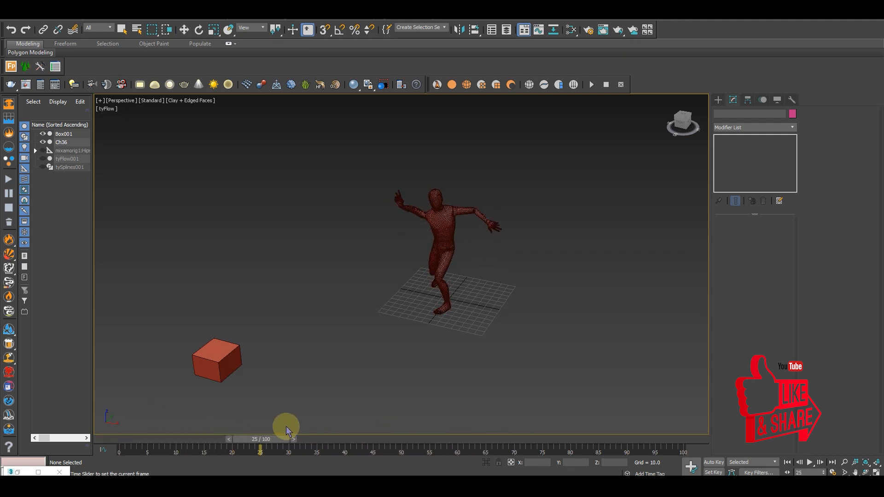
Unhide tyFlow001 and tySplines001 and set the timeline to frame 28
key(w)
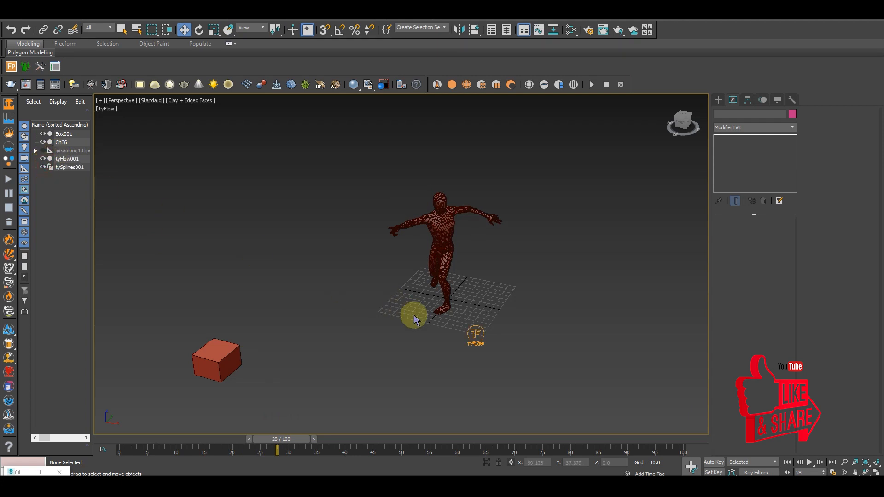
alt+middle_drag(344, 302, 321, 306)
mouse_move(299, 441)
mouse_down()
mouse_move(345, 443)
mouse_move(258, 440)
mouse_move(292, 442)
mouse_up()
key(w)
Open the editor of tyFlow001 and set the Birth operator's start frame to 28
alt+middle_drag(405, 279, 459, 333)
click(462, 323)
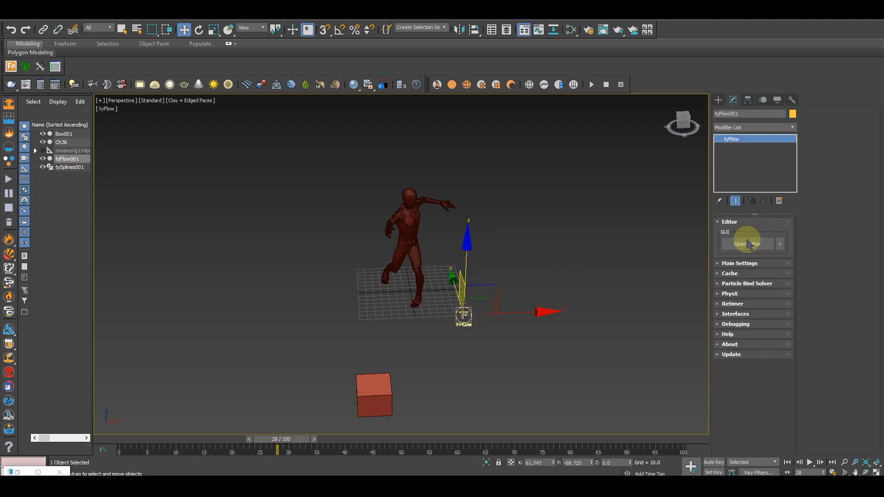
click(746, 239)
middle_drag(464, 69, 523, 158)
middle_drag(331, 96, 520, 195)
click(445, 181)
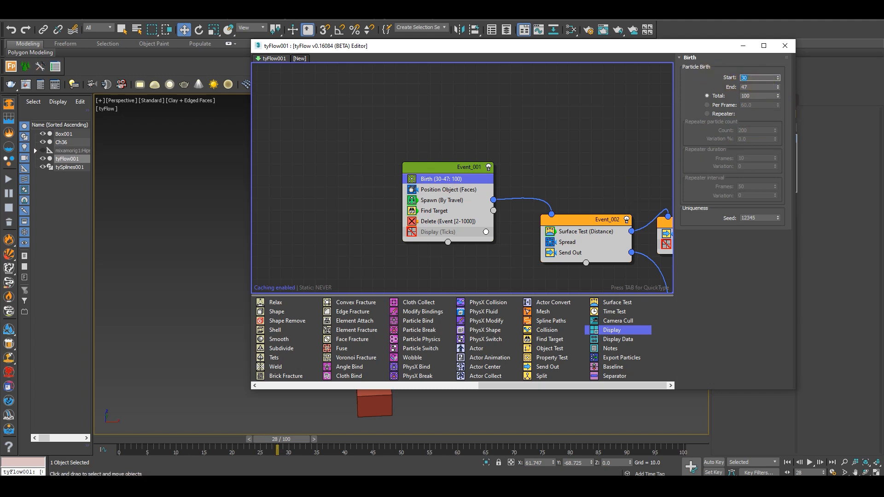
middle_drag(538, 170, 457, 116)
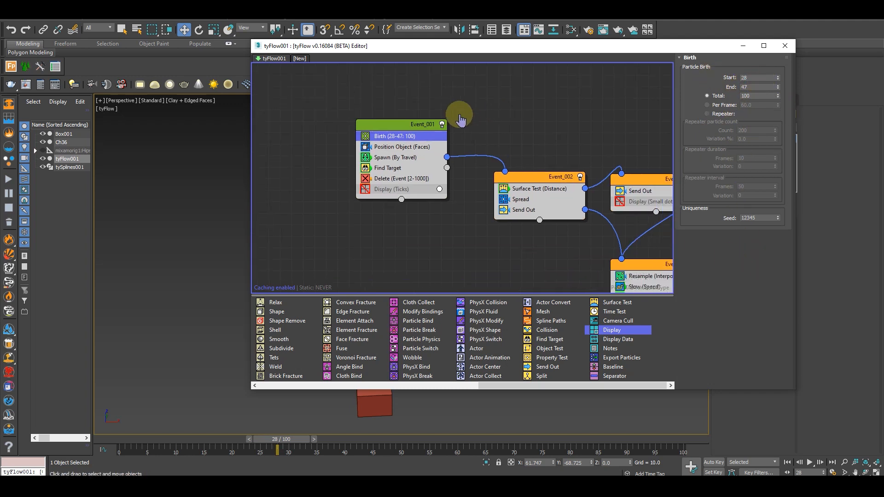
Set the Find Target operator's target point to Random in Event_001, moving the timeline to frame 32 to see the arcs
click(359, 156)
drag(707, 269, 727, 69)
drag(590, 49, 756, 66)
middle_drag(300, 316, 212, 261)
drag(290, 439, 312, 442)
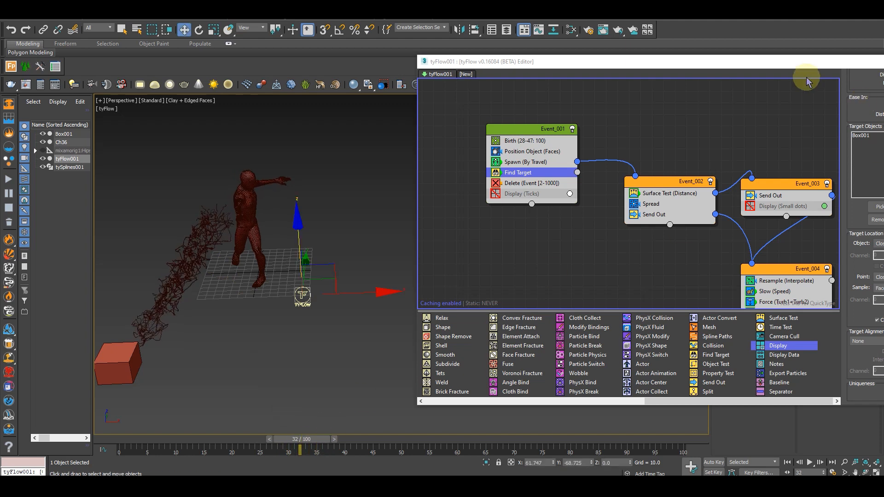
drag(768, 64, 652, 60)
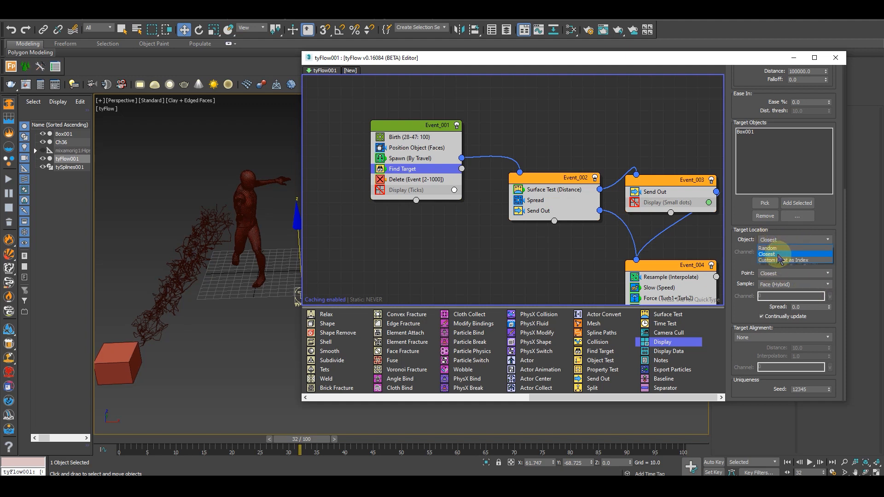
click(791, 273)
click(774, 282)
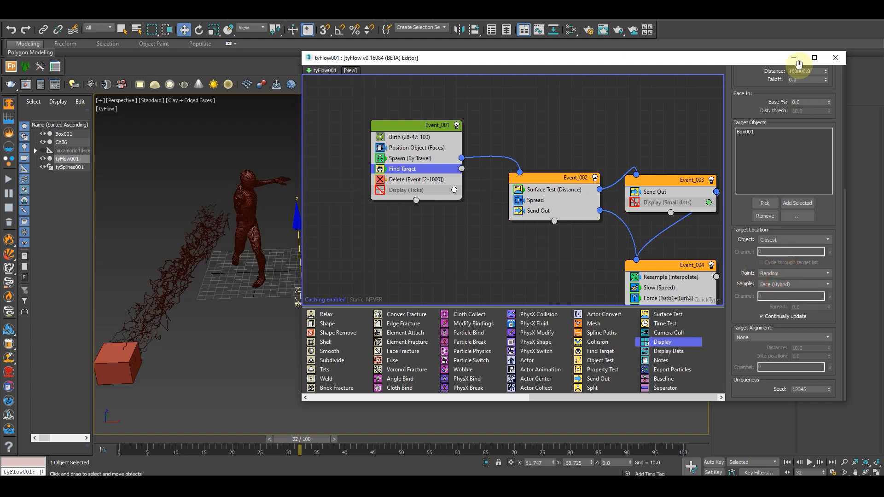
Scale the sphere on the mannequin's hand uniformly to about 49% and check the arcs at frame 31
click(795, 61)
scroll(214, 215, up, 5)
alt+middle_drag(216, 217, 339, 256)
click(382, 242)
alt+middle_drag(405, 280, 377, 249)
key(r)
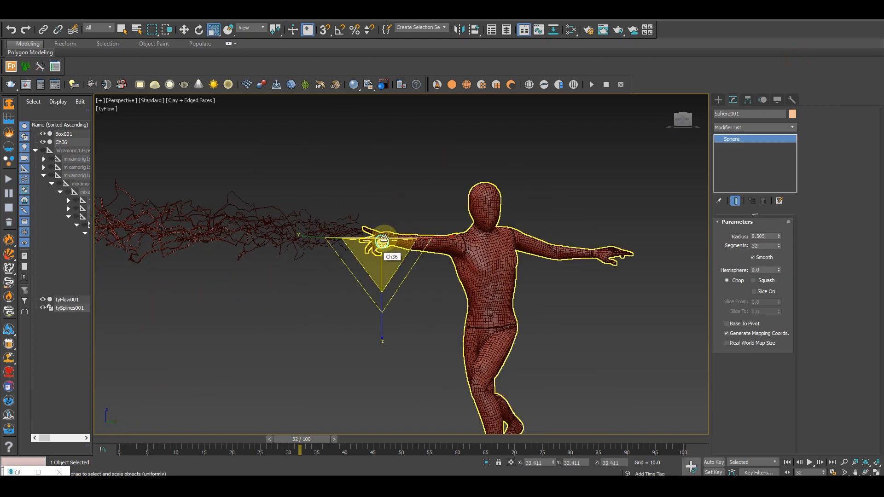
drag(383, 244, 389, 224)
alt+middle_drag(389, 223, 384, 426)
mouse_move(307, 443)
mouse_down()
mouse_move(283, 440)
mouse_move(371, 443)
mouse_move(305, 441)
mouse_up()
key(r)
mouse_move(412, 314)
alt+middle_down()
mouse_move(459, 281)
mouse_move(424, 303)
alt+middle_up()
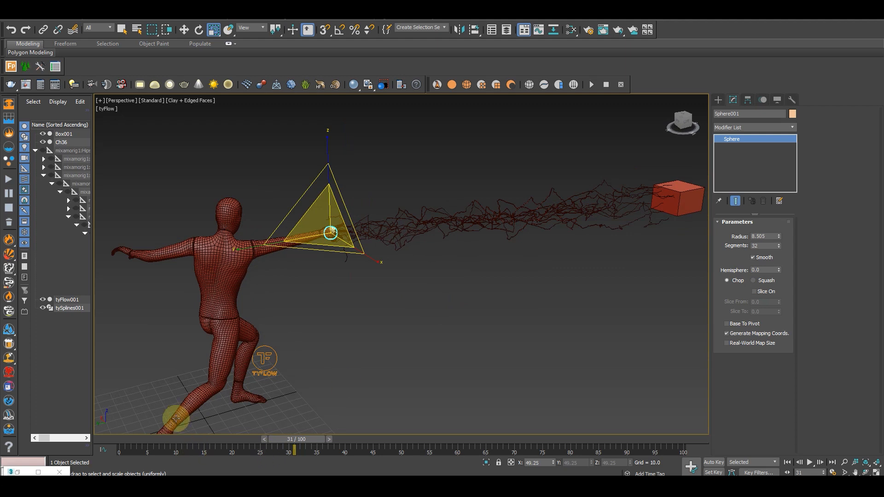
Set the start of the Event Age range to 2 for the Delete operator in Event_004
double_click(19, 471)
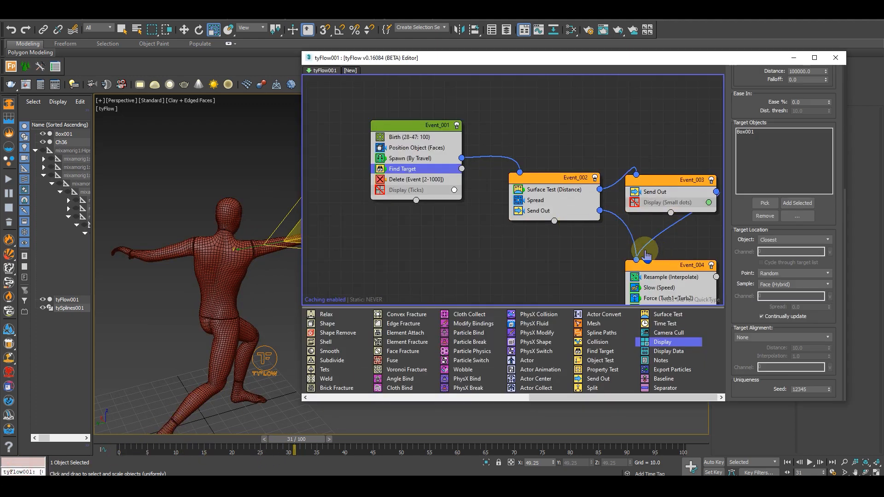
middle_drag(647, 255, 555, 229)
click(530, 233)
middle_drag(245, 281, 197, 296)
scroll(203, 286, down, 3)
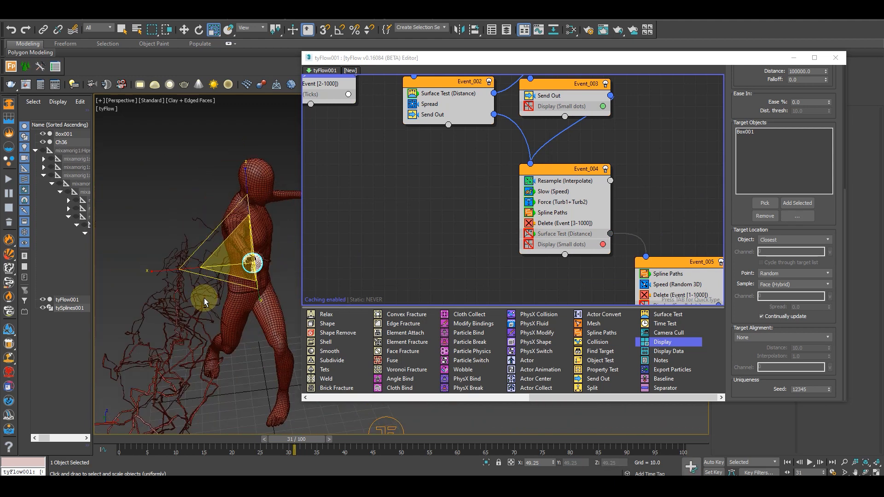
click(554, 224)
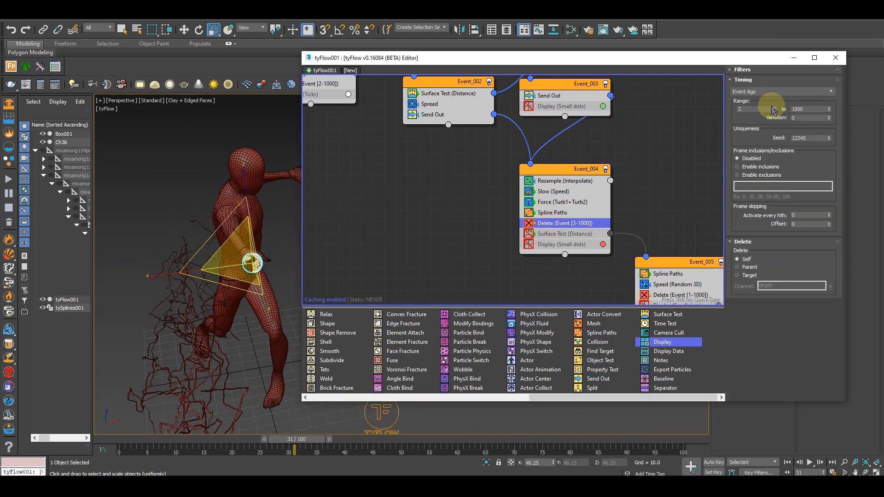
double_click(755, 109)
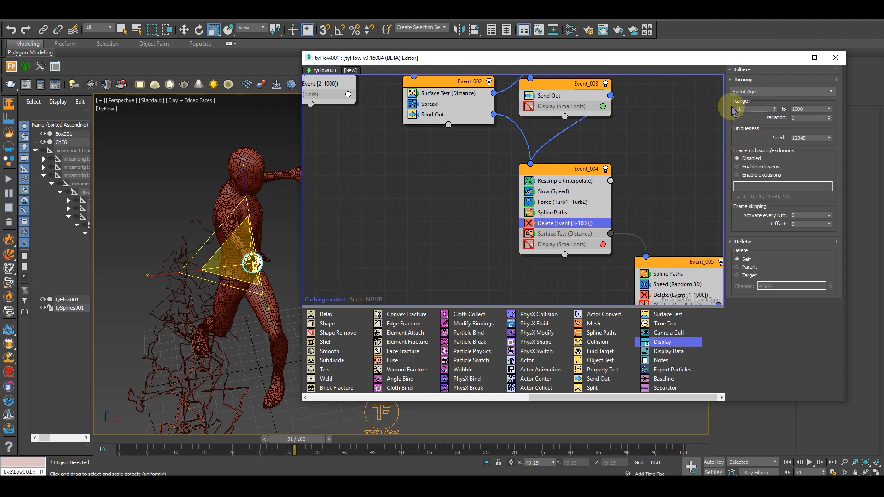
alt+middle_drag(228, 227, 334, 277)
mouse_move(313, 439)
mouse_down()
mouse_move(269, 439)
mouse_move(349, 442)
mouse_move(286, 434)
mouse_move(319, 432)
mouse_move(309, 429)
mouse_up()
key(r)
double_click(747, 109)
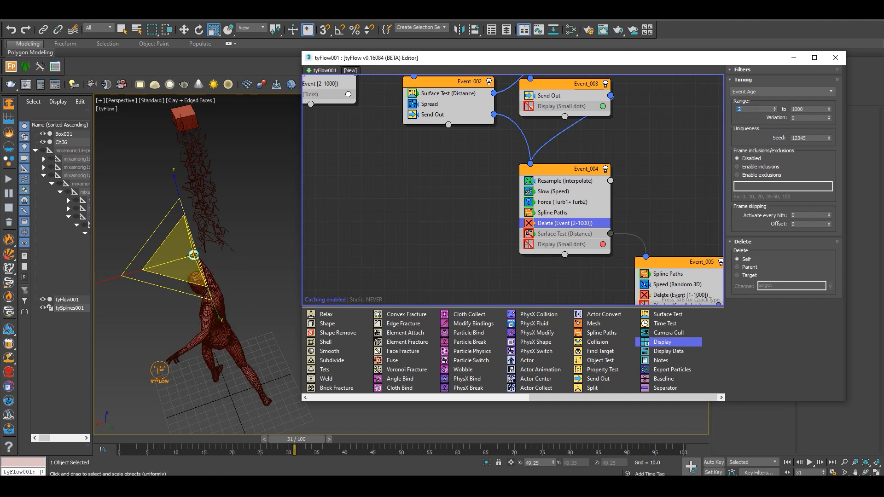
Set the Surface Test distance in Event_002 to less than 10 and scrub the timeline to check the arcs
mouse_move(297, 447)
mouse_down()
mouse_move(340, 444)
mouse_move(310, 443)
mouse_up()
middle_drag(445, 173, 508, 228)
click(506, 179)
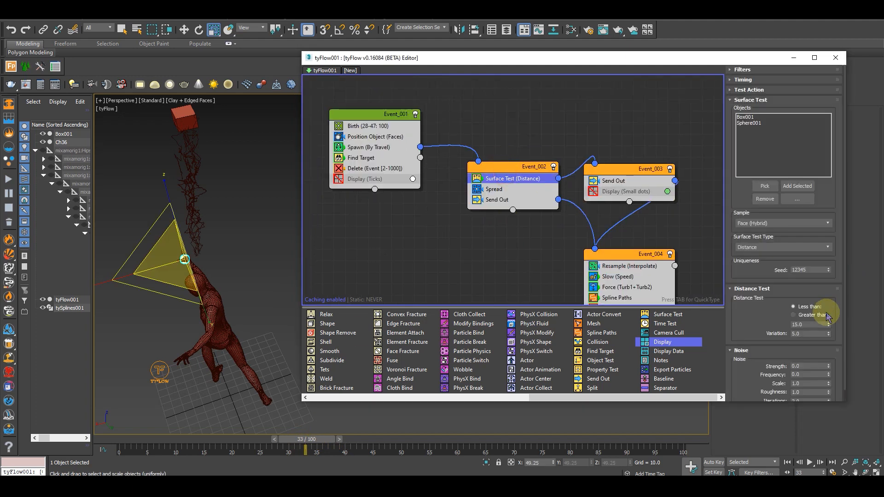
double_click(809, 324)
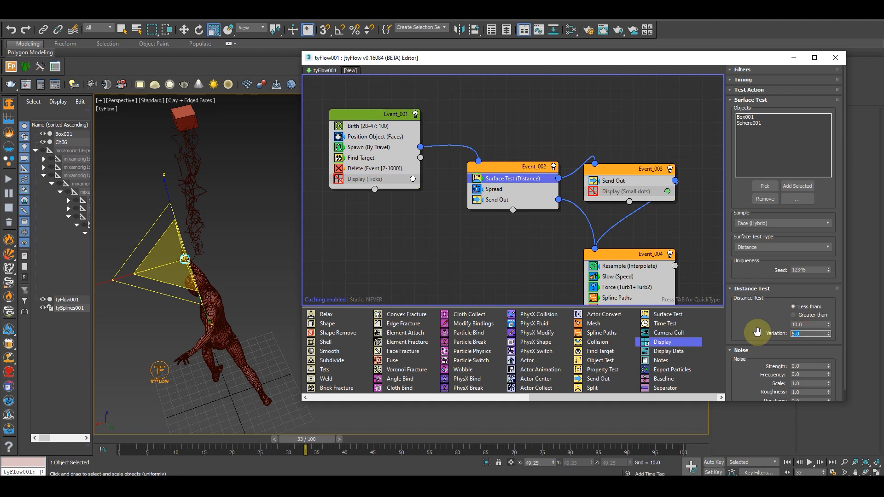
drag(313, 440, 273, 404)
key(r)
drag(287, 440, 168, 437)
Switch the Birth operator to Repeater with a particle count of 50 and preview the arcs at frame 31
click(367, 130)
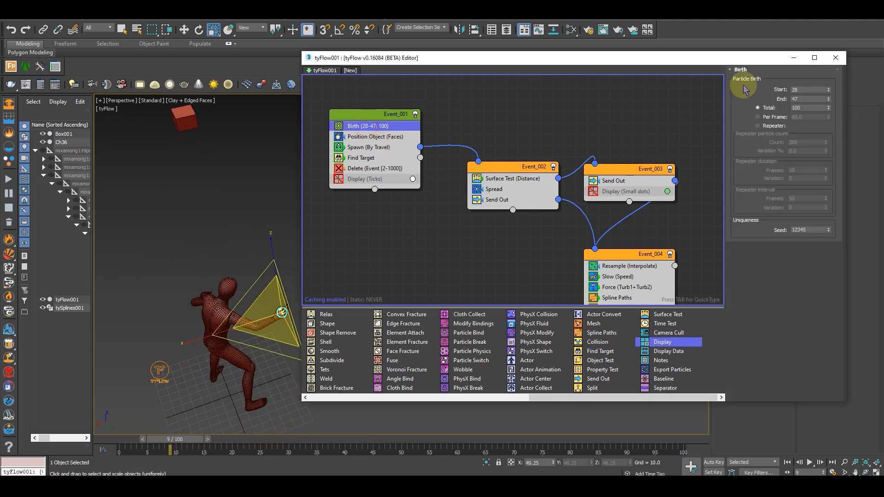
click(769, 125)
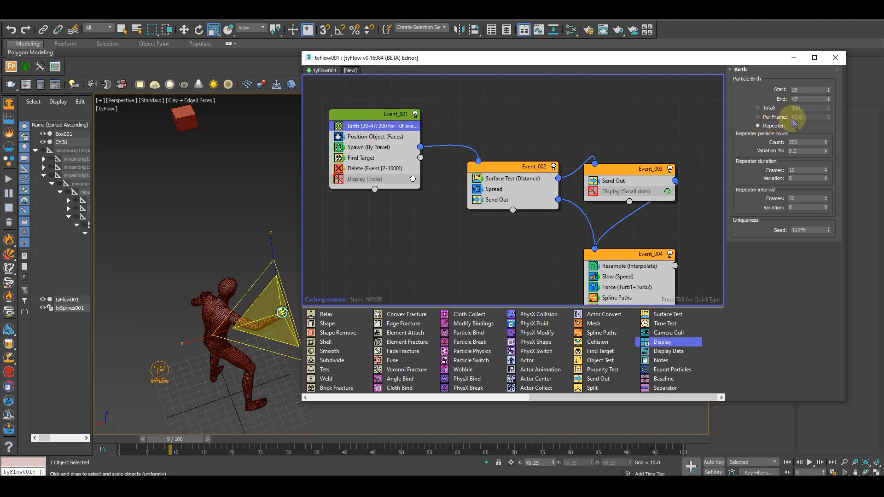
drag(168, 437, 292, 420)
key(r)
click(791, 139)
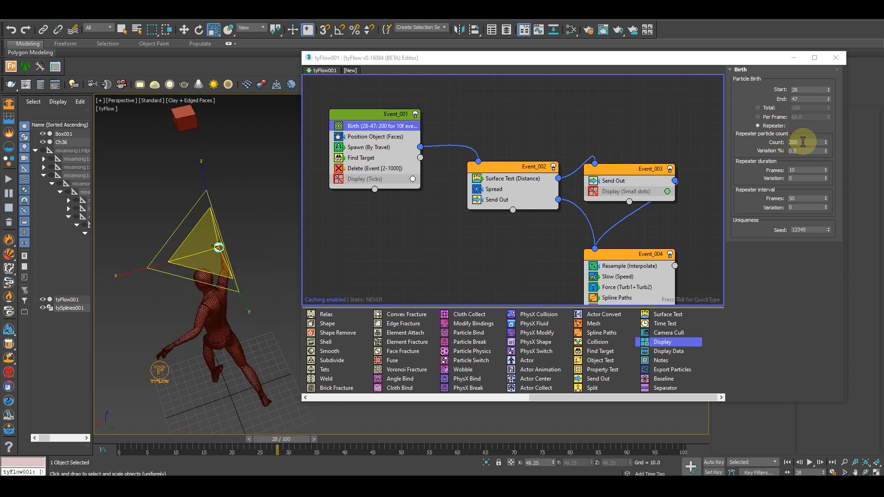
double_click(803, 141)
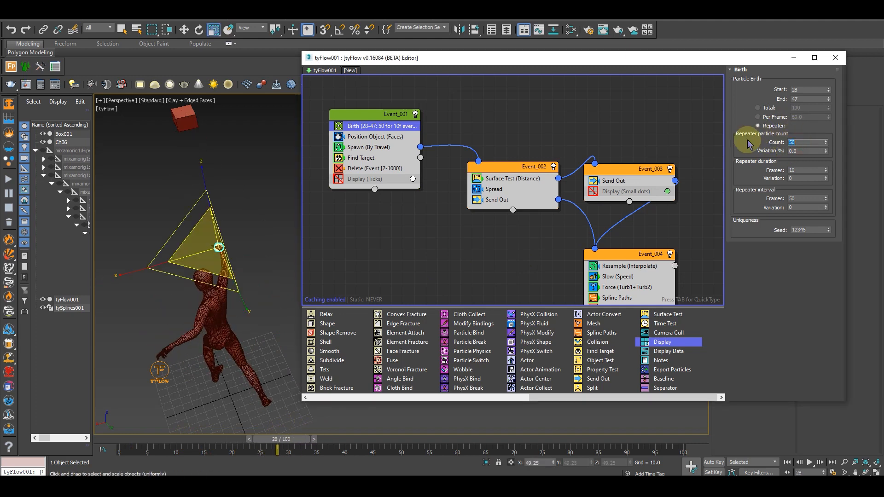
mouse_move(285, 438)
mouse_down()
mouse_move(316, 444)
mouse_move(286, 444)
mouse_move(296, 443)
mouse_up()
click(672, 211)
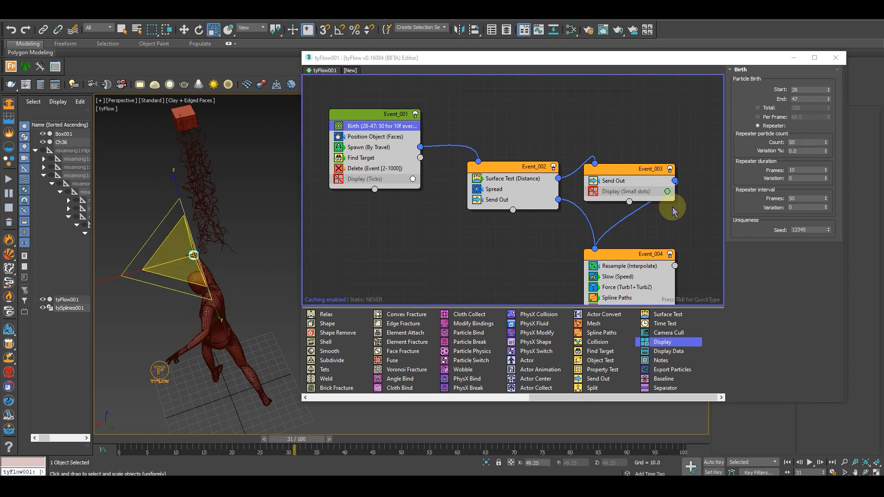
Set the repeater duration to 19 frames with variation 10, the interval to 20 frames with variation 5, and the particle count to 80
double_click(801, 170)
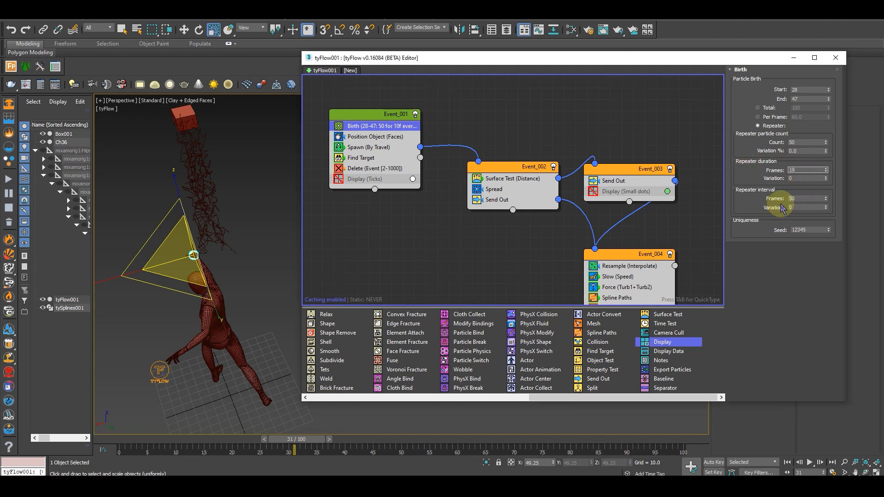
click(799, 178)
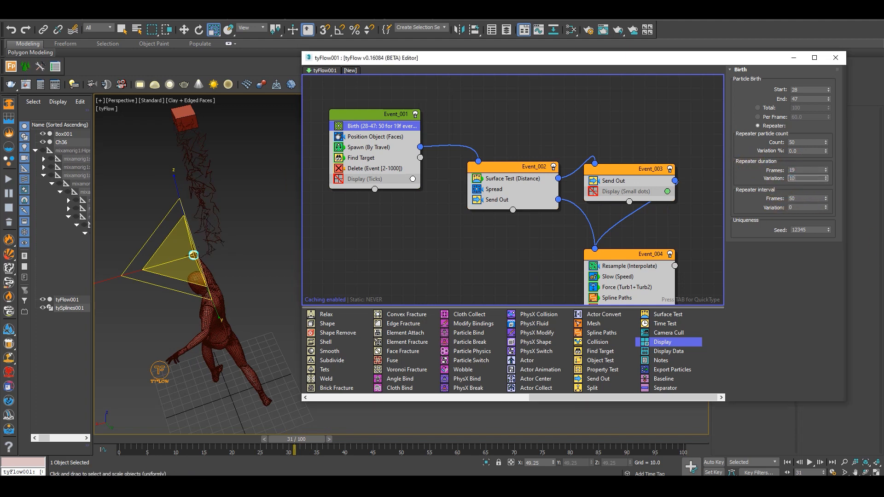
click(790, 280)
mouse_move(303, 443)
mouse_down()
mouse_move(281, 441)
mouse_move(366, 440)
mouse_move(291, 440)
mouse_up()
key(r)
alt+middle_drag(238, 327, 244, 368)
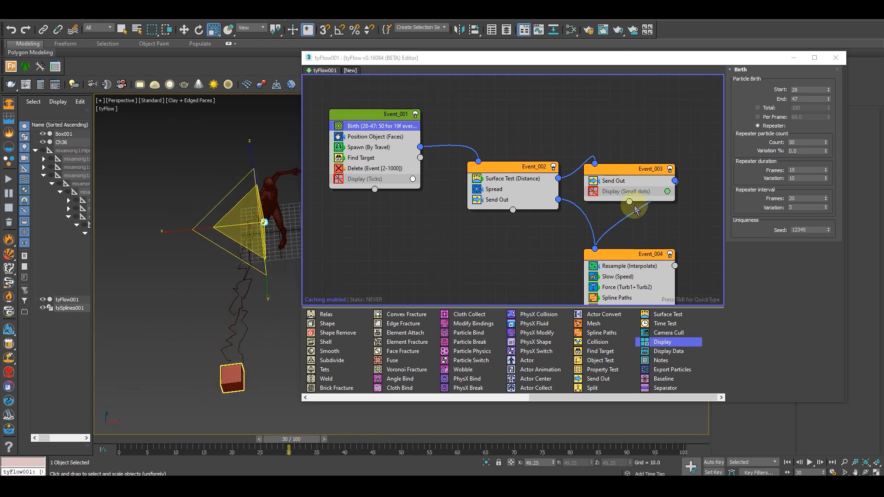
double_click(800, 143)
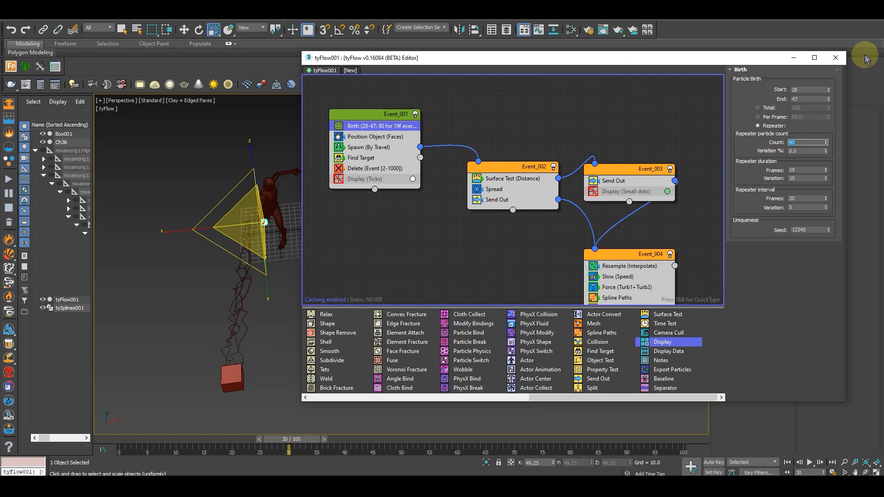
Set the noise amount of the Spread operator in Event_002 to 15 and scrub through the attack to check the arcs
middle_drag(437, 212, 427, 184)
click(482, 163)
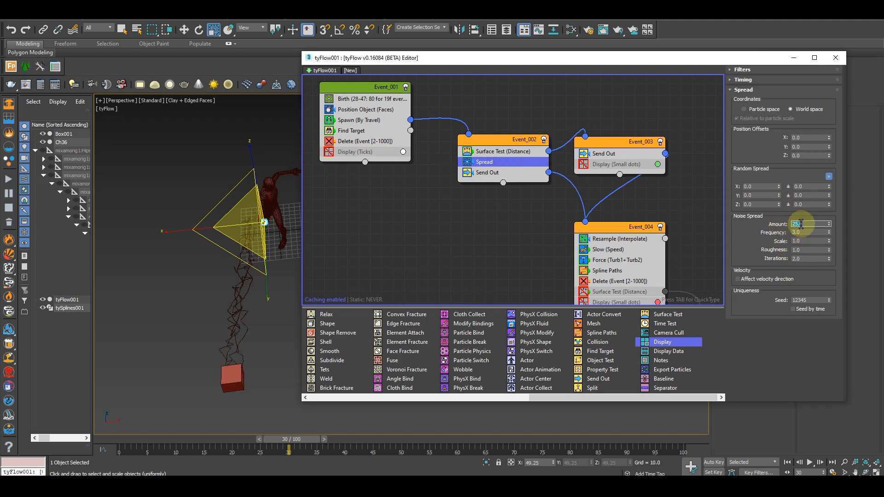
alt+middle_drag(177, 346, 236, 292)
scroll(237, 293, up, 3)
drag(298, 440, 390, 437)
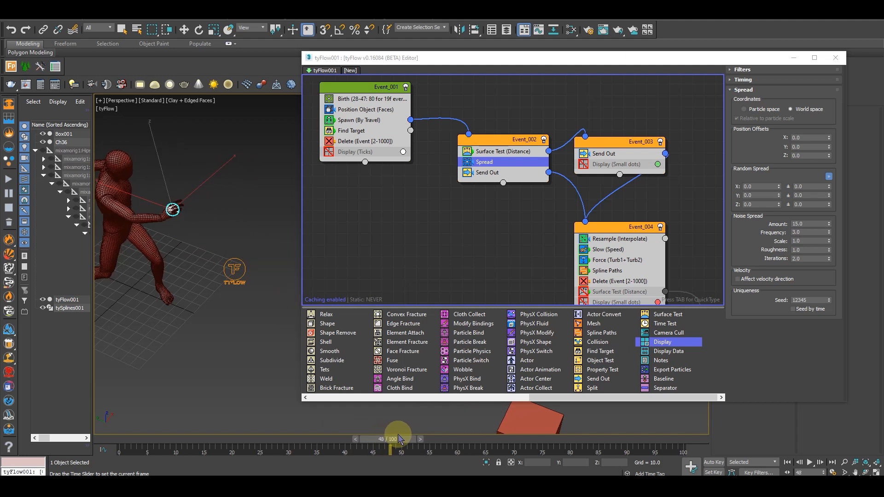
drag(278, 439, 232, 444)
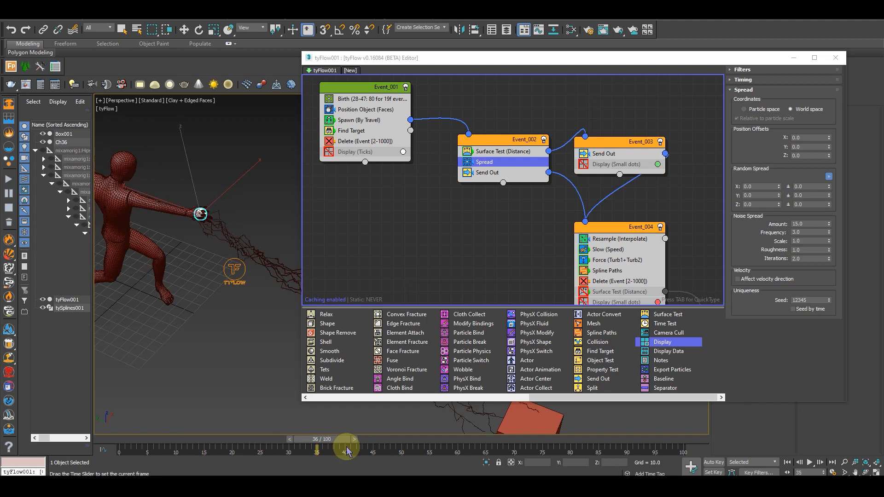
drag(379, 440, 305, 434)
Move the sphere off the mannequin's palm to about X 10.4, Y -108.5, Z 117.3, checking it at frame 41
key(r)
alt+middle_drag(245, 317, 184, 276)
scroll(191, 211, up, 4)
alt+middle_drag(190, 211, 225, 257)
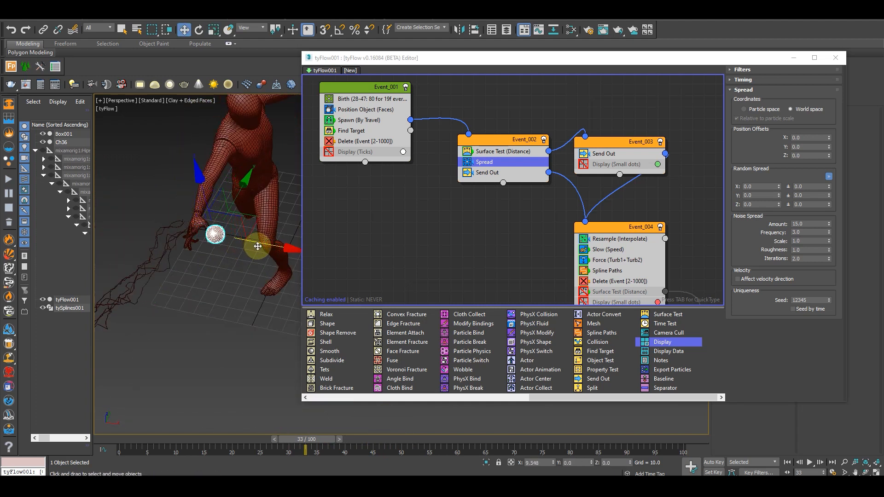
alt+middle_drag(240, 239, 224, 196)
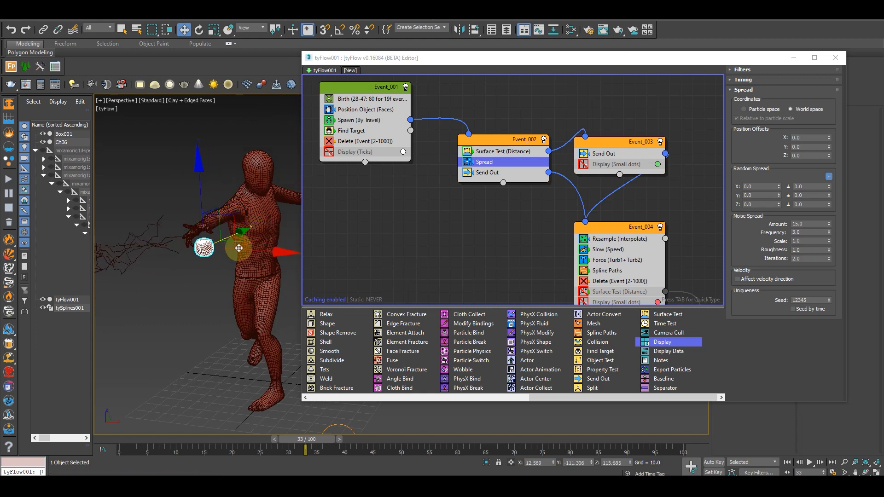
alt+middle_drag(238, 248, 192, 390)
drag(309, 442, 352, 439)
key(w)
alt+middle_drag(203, 347, 301, 348)
scroll(205, 251, up, 4)
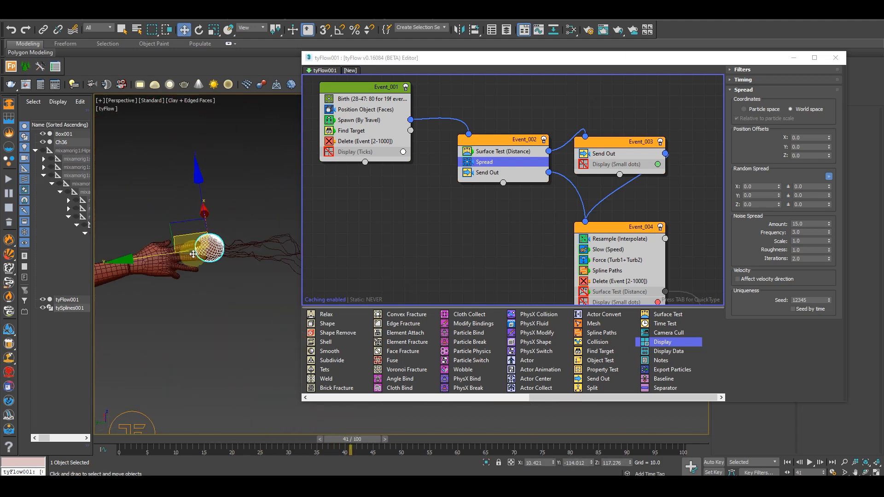
alt+middle_drag(205, 250, 189, 274)
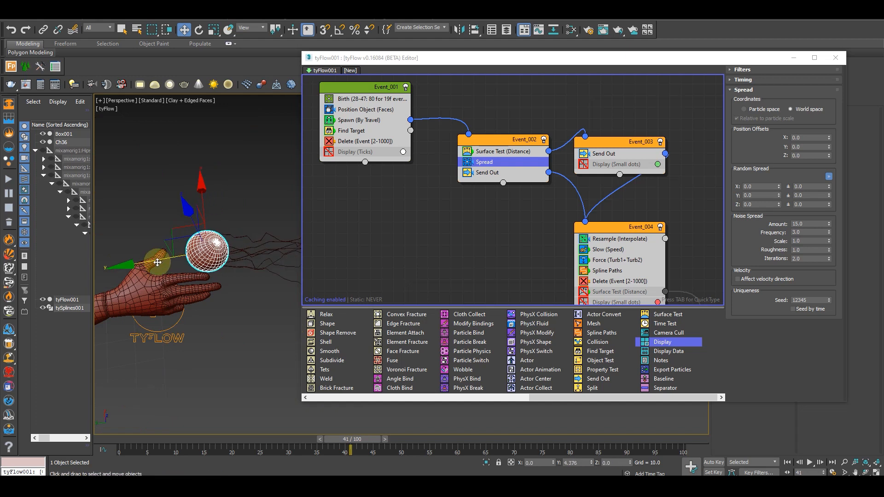
Make the hand sphere non-renderable and displayed as a box in its object properties, and deselect it
right_click(206, 253)
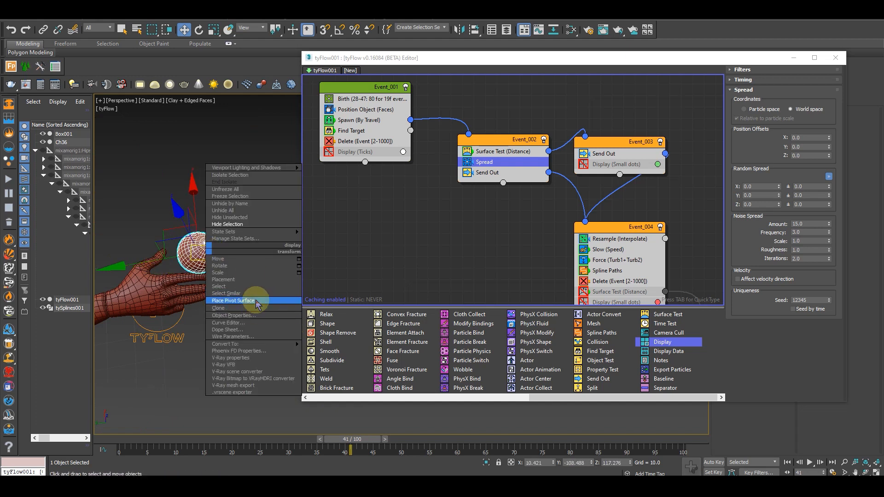
click(231, 316)
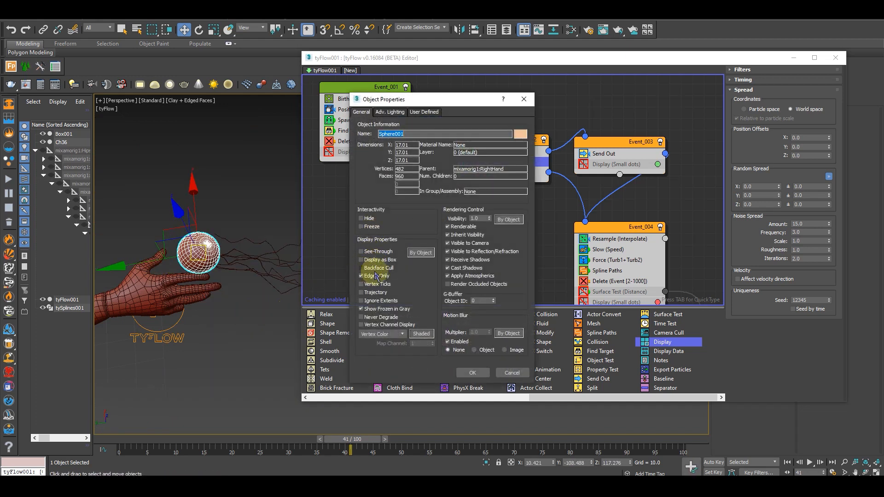
click(449, 226)
click(474, 373)
scroll(202, 302, down, 4)
mouse_move(202, 302)
alt+middle_down()
mouse_move(223, 338)
mouse_move(218, 304)
alt+middle_up()
click(233, 252)
alt+middle_drag(233, 258, 351, 424)
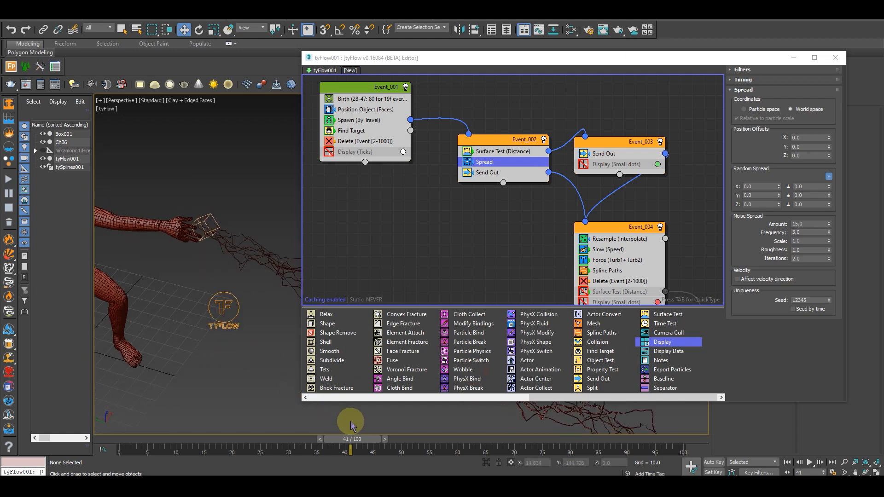
Go to frame 30 and move Box001 close to the mannequin's outstretched hand, at about X 1.4, Y -178, Z 109
drag(351, 441, 292, 430)
click(801, 52)
alt+middle_drag(356, 219, 514, 226)
alt+middle_drag(510, 260, 516, 290)
click(516, 289)
drag(473, 299, 347, 226)
scroll(305, 288, up, 2)
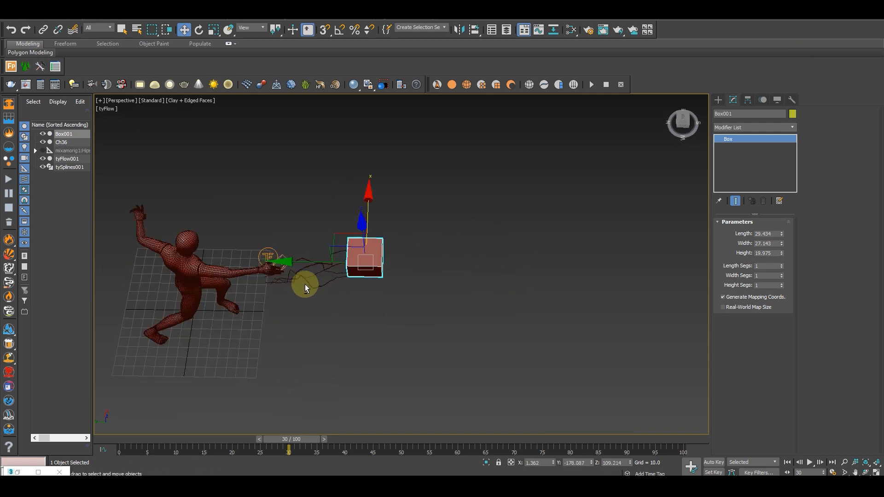
Move Box001 along Y closer to the mannequin's outstretched hand, to about Y -146.6
alt+middle_drag(305, 288, 313, 266)
drag(297, 267, 285, 404)
mouse_move(308, 446)
mouse_down()
mouse_move(272, 440)
mouse_move(302, 438)
mouse_up()
key(w)
drag(296, 267, 293, 262)
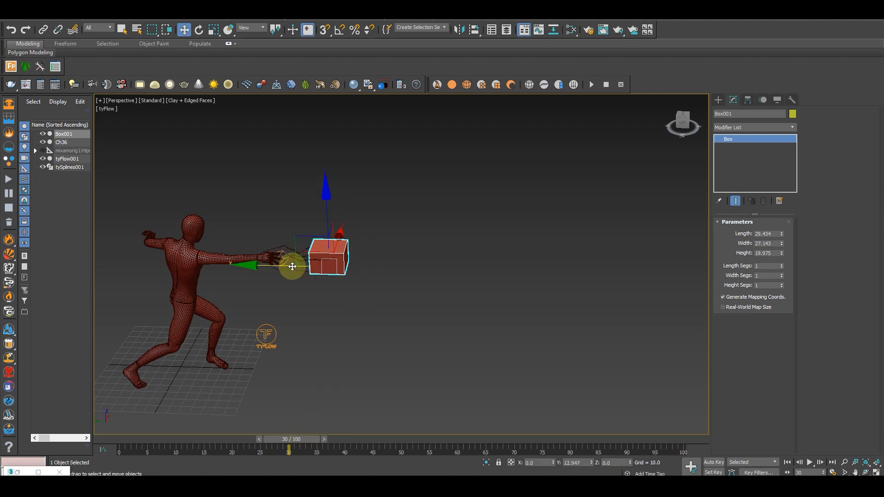
Turn on Auto Key and create a position, rotation and scale key for Box001 at frame 30
alt+middle_drag(415, 354, 391, 357)
click(713, 462)
right_click(293, 443)
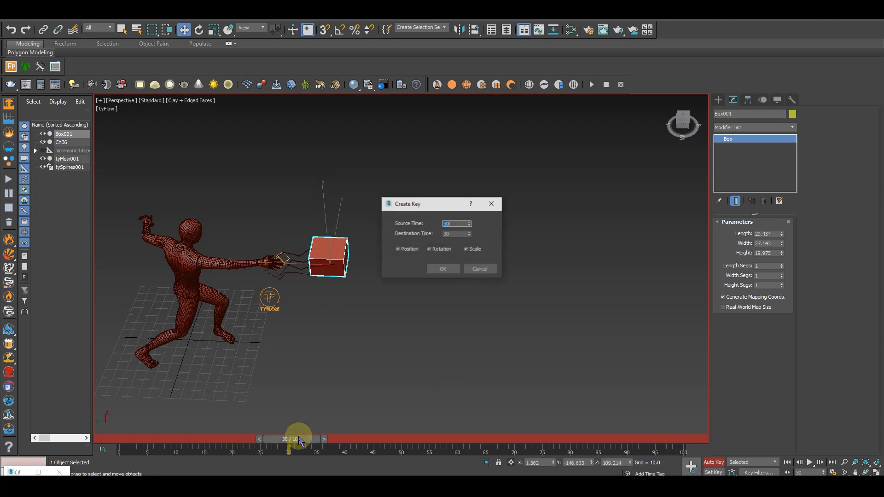
click(442, 270)
At frame 40, move Box001 far away from the hand to about X 8.3, Y -501.2, Z 109.2 to key its travel
drag(297, 443, 354, 445)
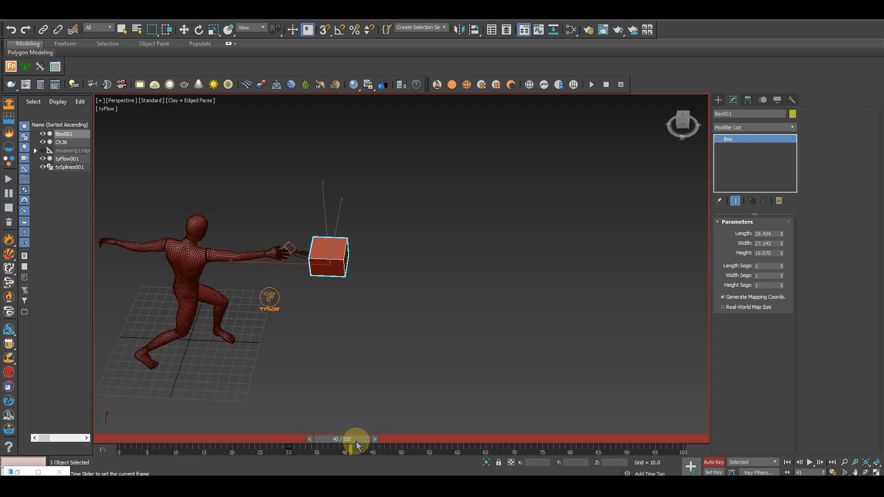
key(w)
click(315, 258)
drag(291, 266, 745, 280)
alt+middle_drag(581, 302, 550, 307)
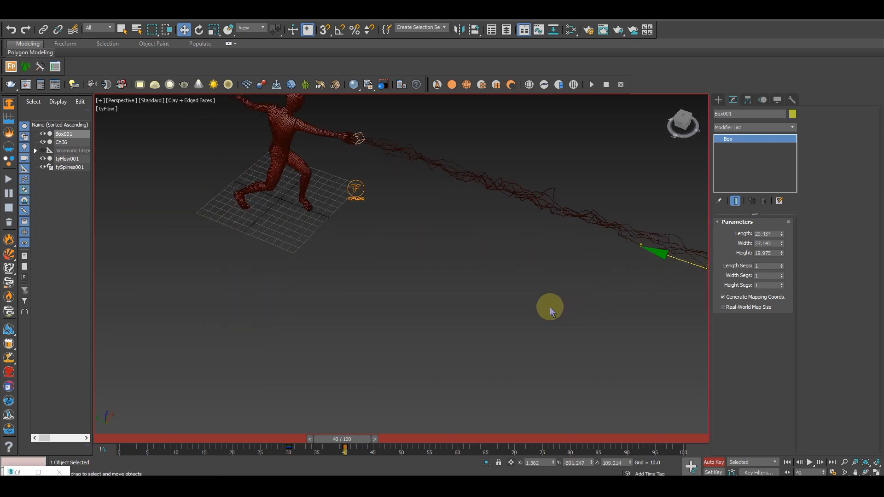
alt+middle_drag(421, 347, 371, 333)
alt+middle_drag(548, 368, 437, 435)
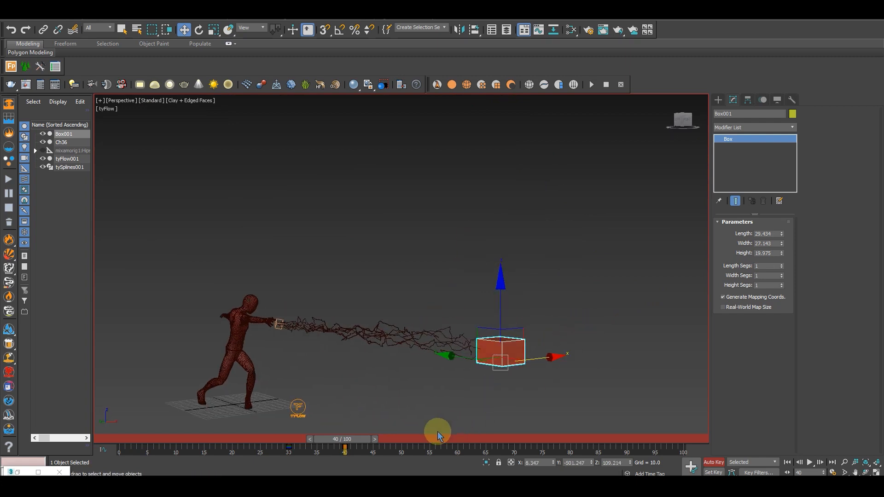
Scrub past frame 40 to check the box animation and turn off Auto Key
drag(343, 443, 404, 443)
key(w)
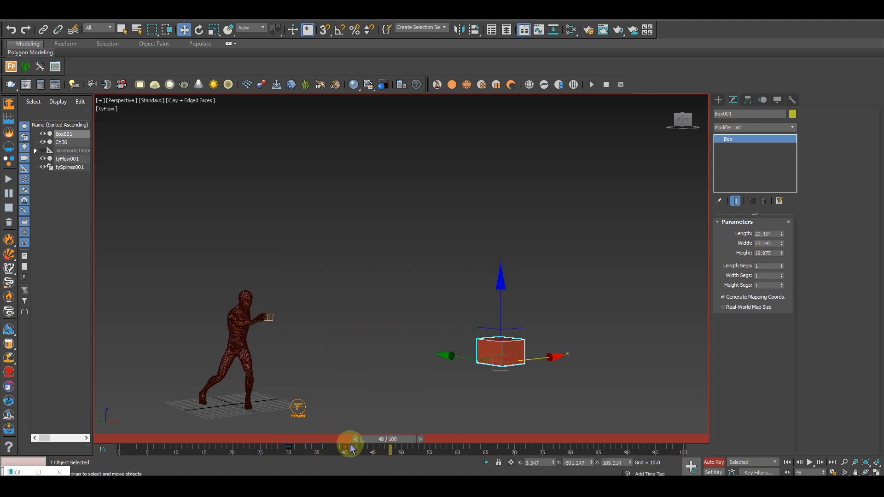
click(709, 462)
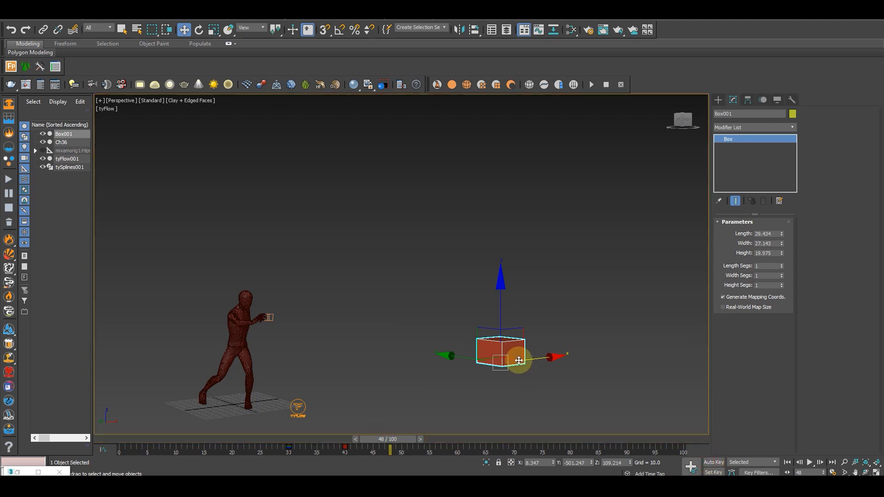
Make Box001 non-renderable and displayed as a box in its object properties
scroll(269, 318, up, 3)
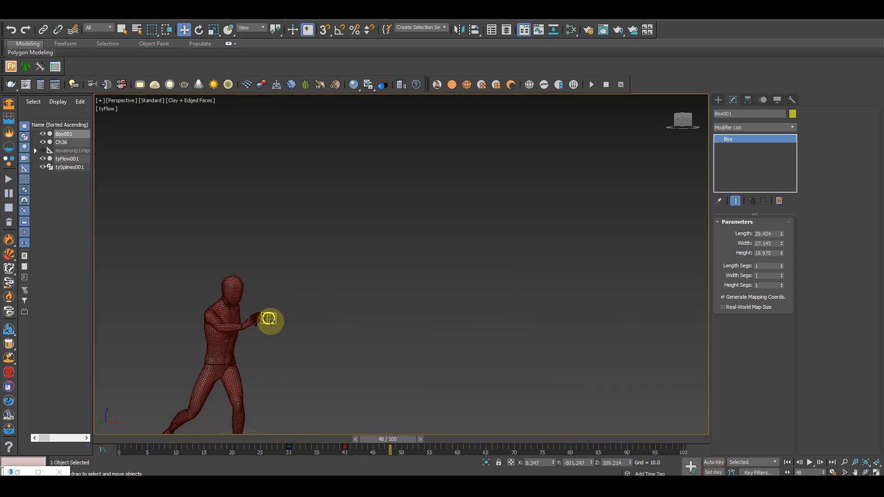
key(z)
scroll(381, 322, down, 3)
right_click(422, 300)
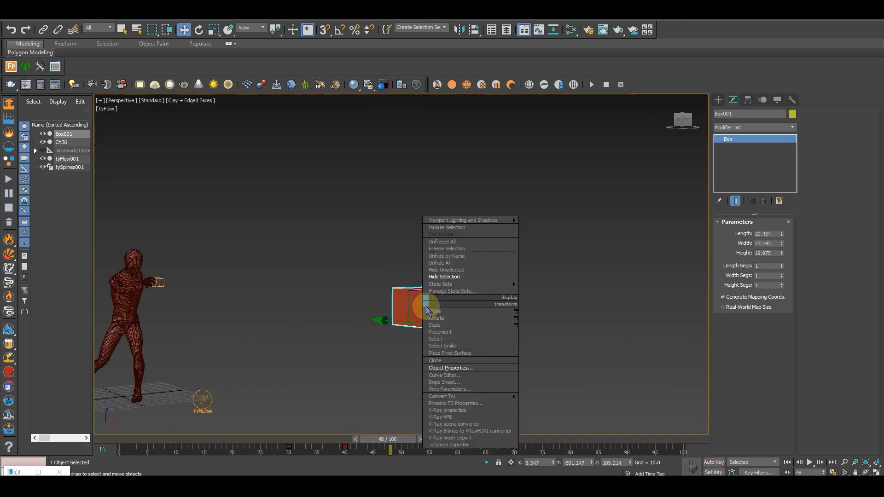
click(470, 368)
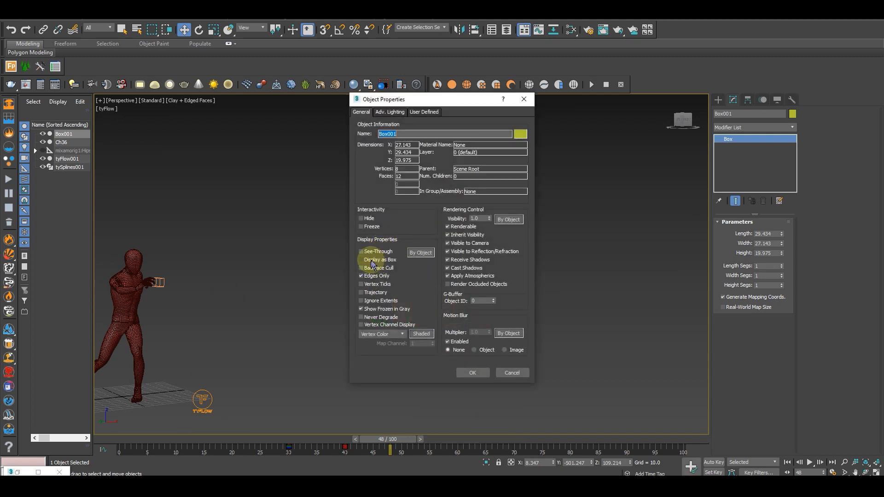
click(448, 227)
click(472, 372)
Scrub through frames 34 to 39 to check the arcs, hide Box001 and clear the selection
drag(389, 437, 335, 443)
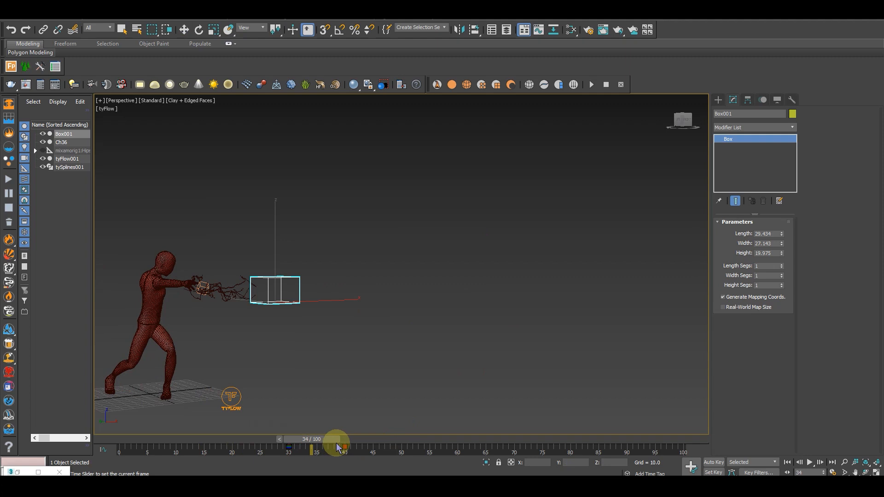
key(w)
middle_drag(372, 367, 403, 366)
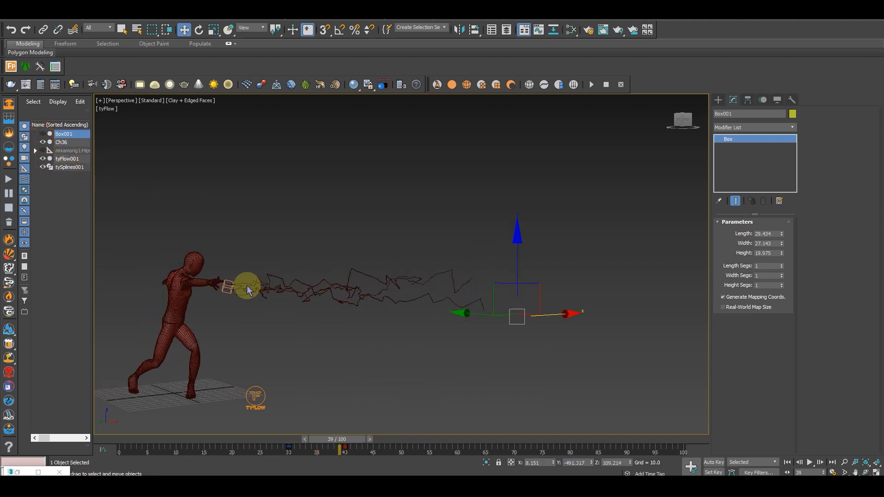
click(403, 409)
Return to frame 0, frame the mannequin and turn off edged faces in the perspective view
drag(281, 441, 124, 437)
middle_drag(389, 327, 484, 350)
scroll(411, 345, up, 3)
middle_drag(412, 347, 491, 309)
key(F4)
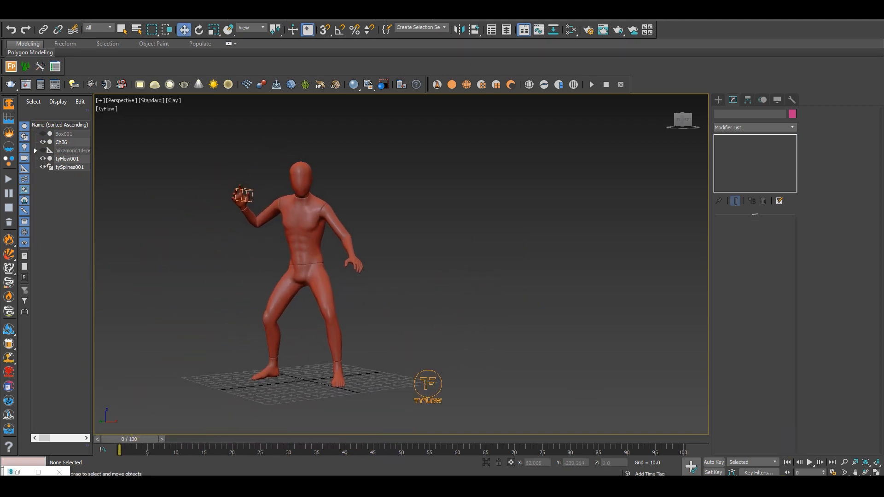
Play the animation and scrub through the attack to frame 44 to examine the arcs leaving the hand
click(809, 462)
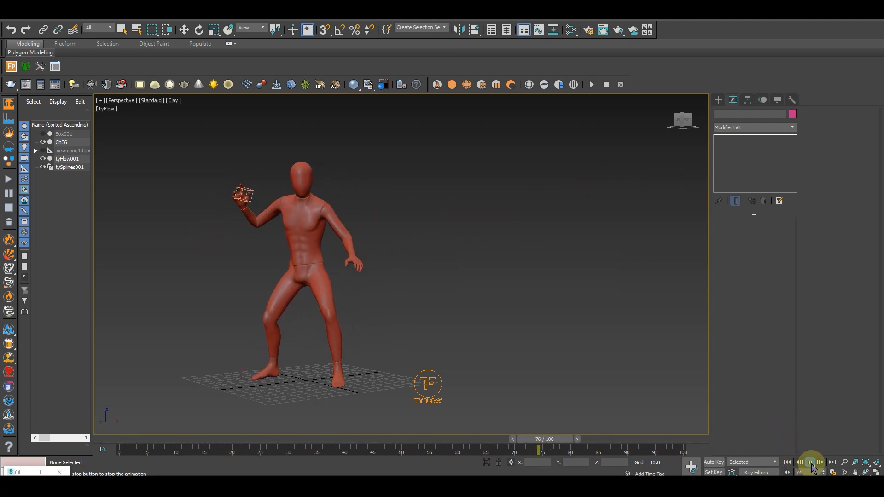
drag(225, 438, 304, 445)
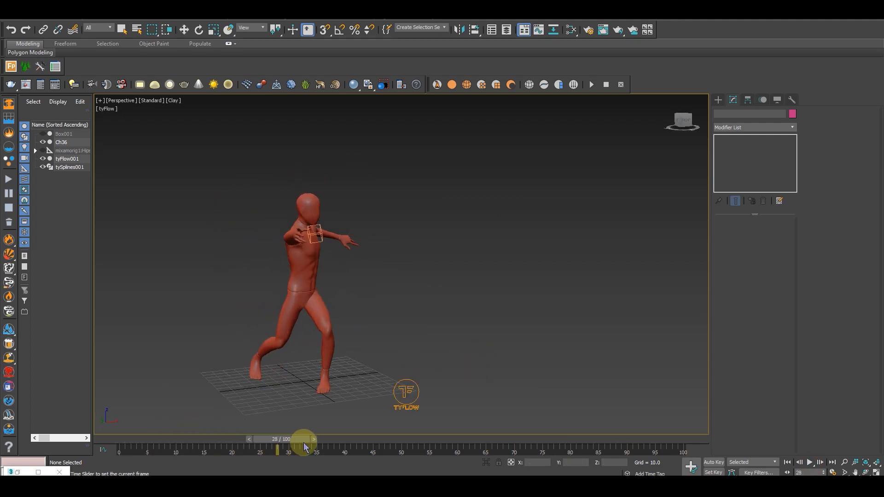
drag(358, 444, 372, 432)
alt+middle_drag(412, 361, 372, 358)
drag(363, 438, 397, 438)
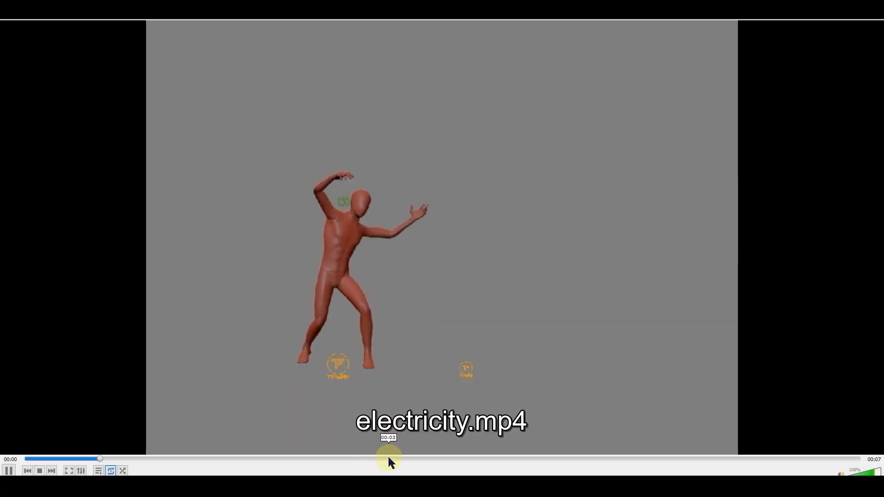
Review the reference clip electricity.mp4 in VLC media player and return to 3ds Max
drag(392, 456, 457, 458)
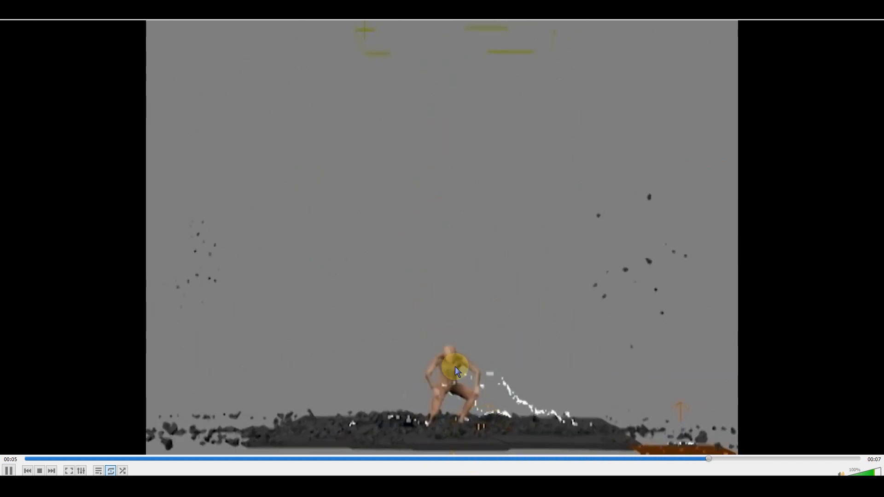
click(474, 457)
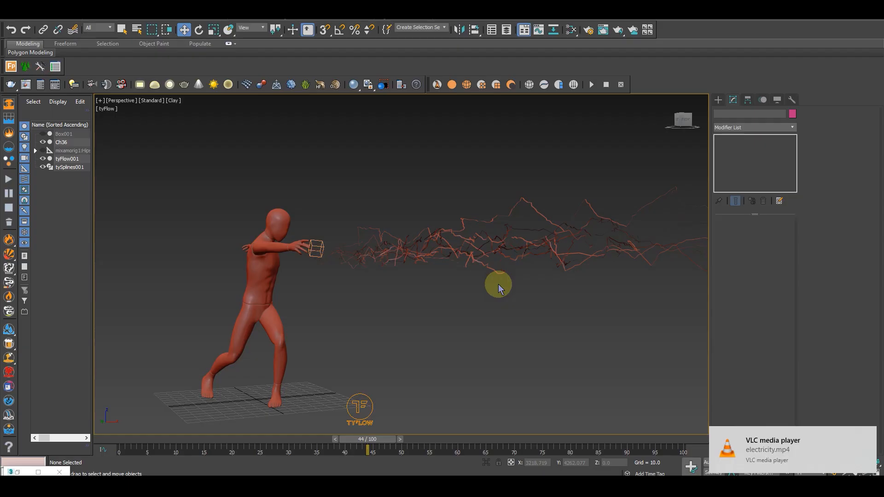
mouse_move(477, 278)
alt+middle_down()
mouse_move(446, 279)
mouse_move(490, 275)
alt+middle_up()
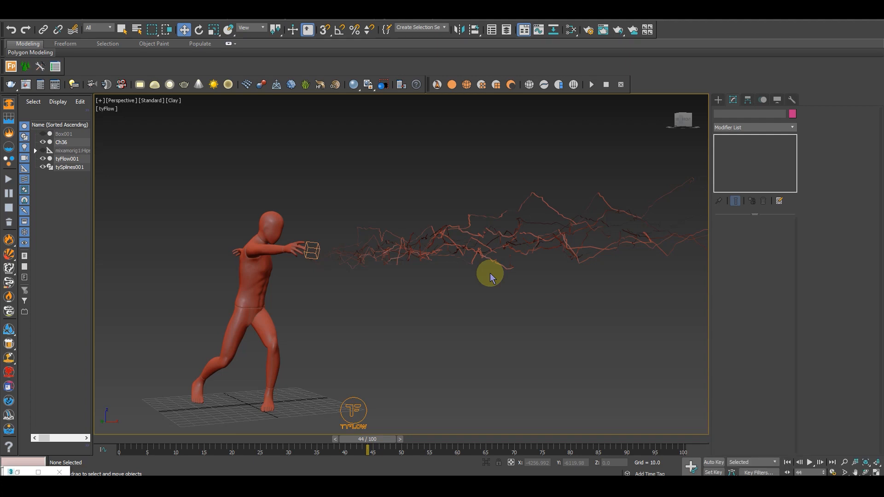
middle_drag(493, 357, 456, 359)
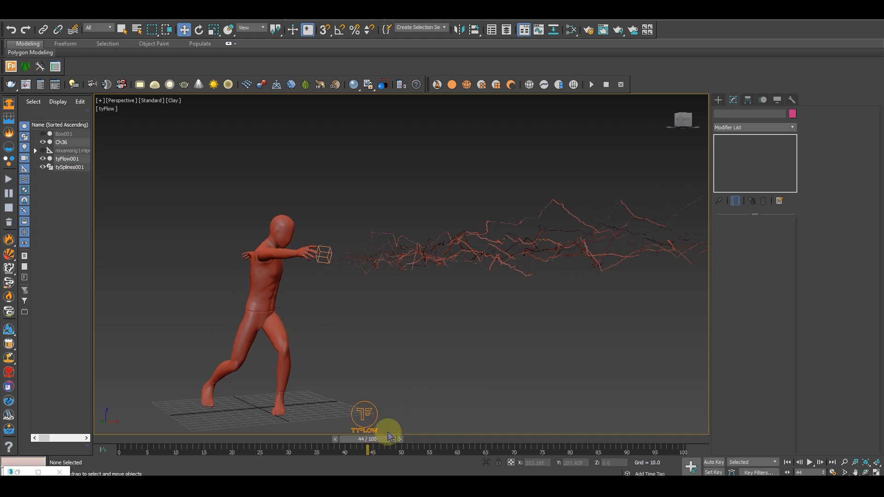